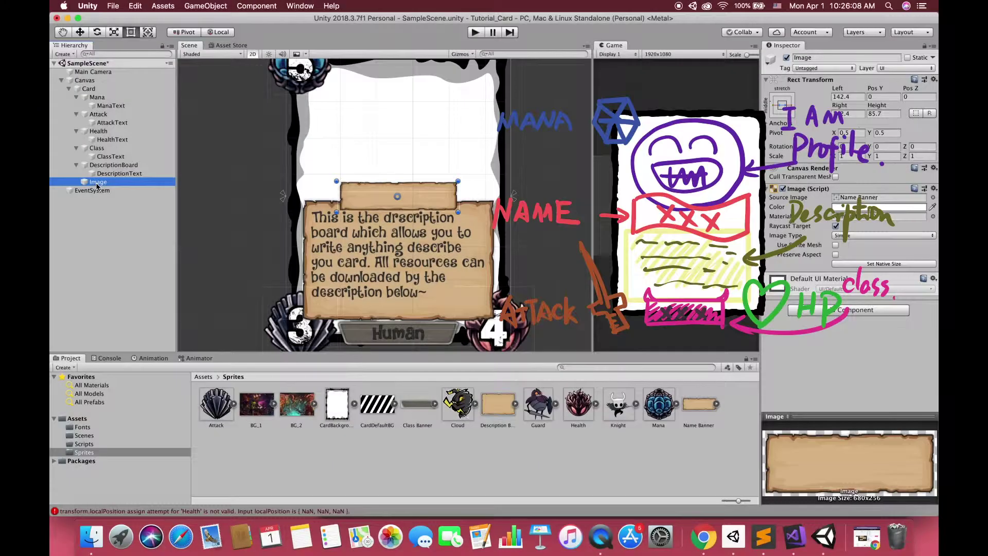
- Preview: rename a new image object to 'Name Ban'
left_click(96, 182)
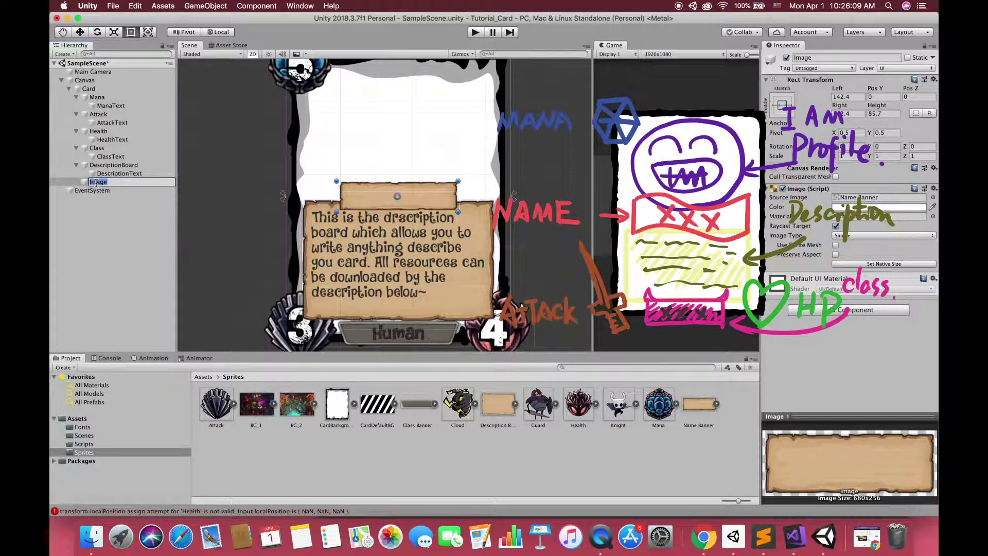
type("Name Ban")
key("Return")
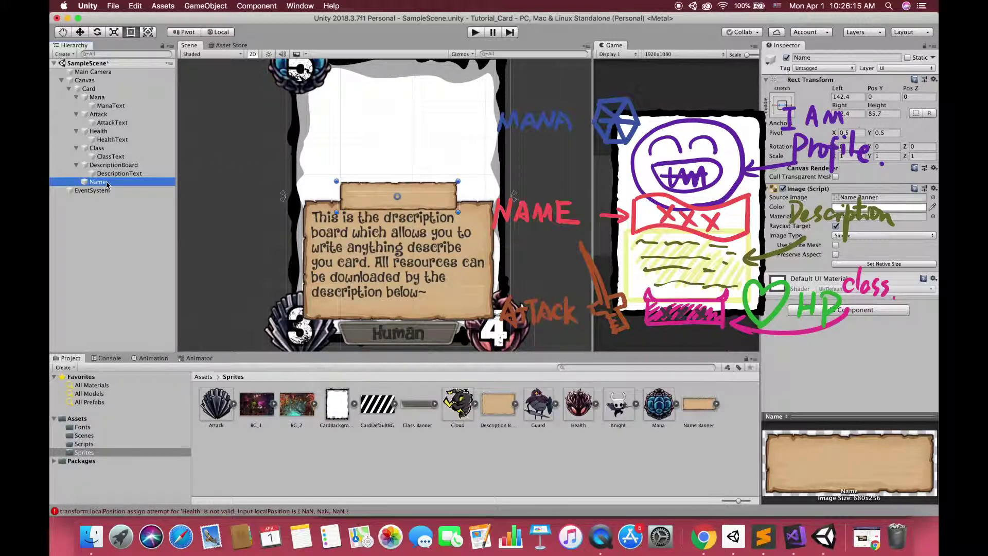
left_click(111, 182)
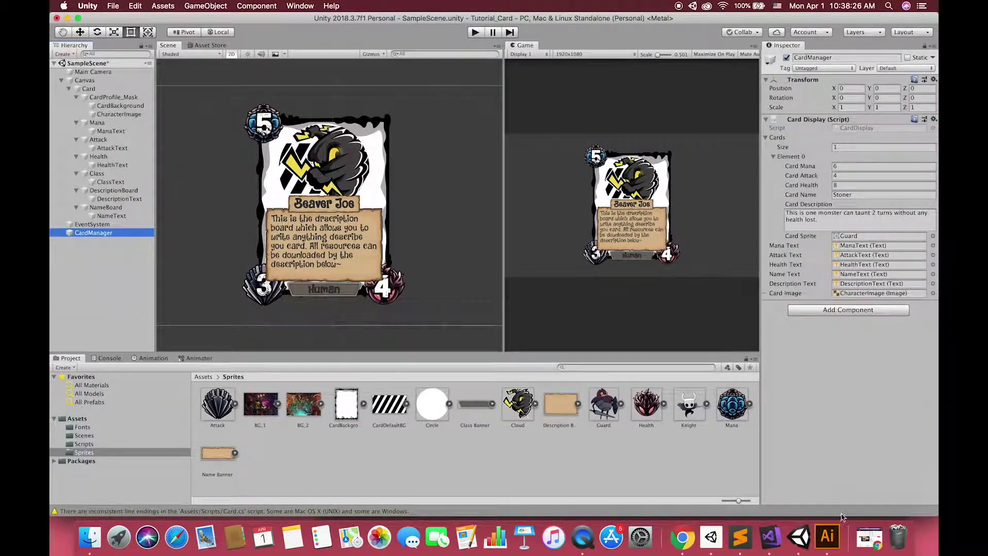
left_click(770, 537)
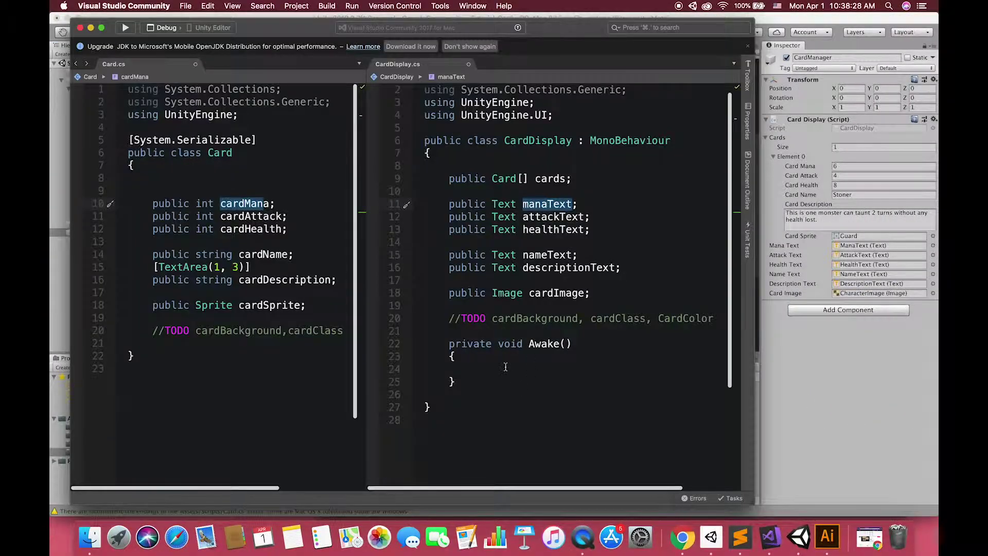
- Preview: reference manaText.text in the Awake method, then stop play mode
left_click(505, 366)
scroll(502, 337, "down", 3)
type("mana")
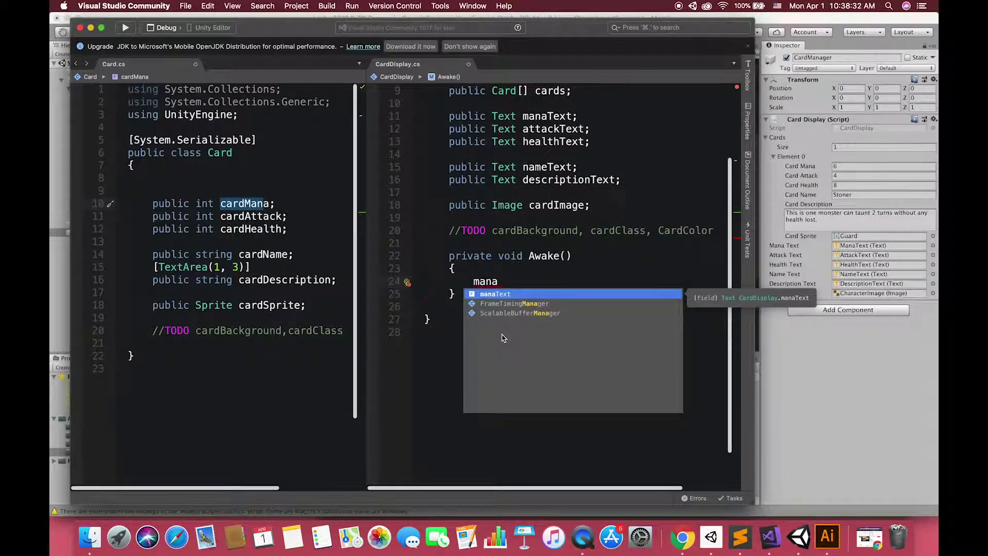
key("Return")
type(".tex")
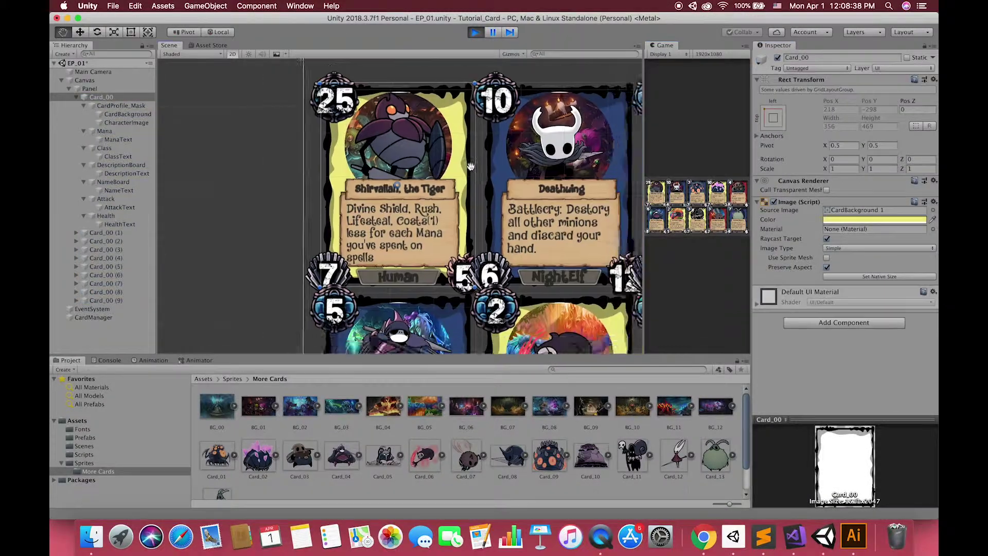
scroll(471, 166, "down", 10)
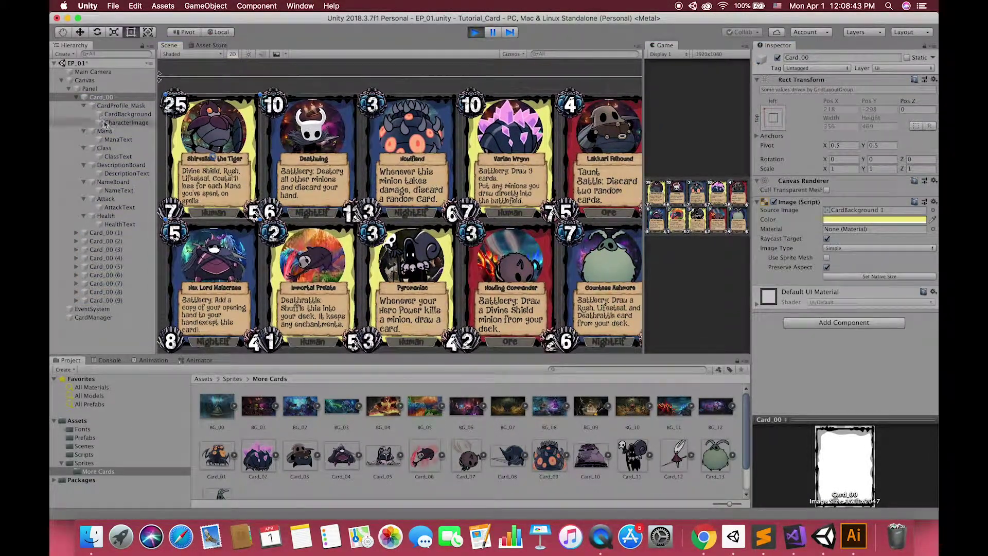
key("super+p")
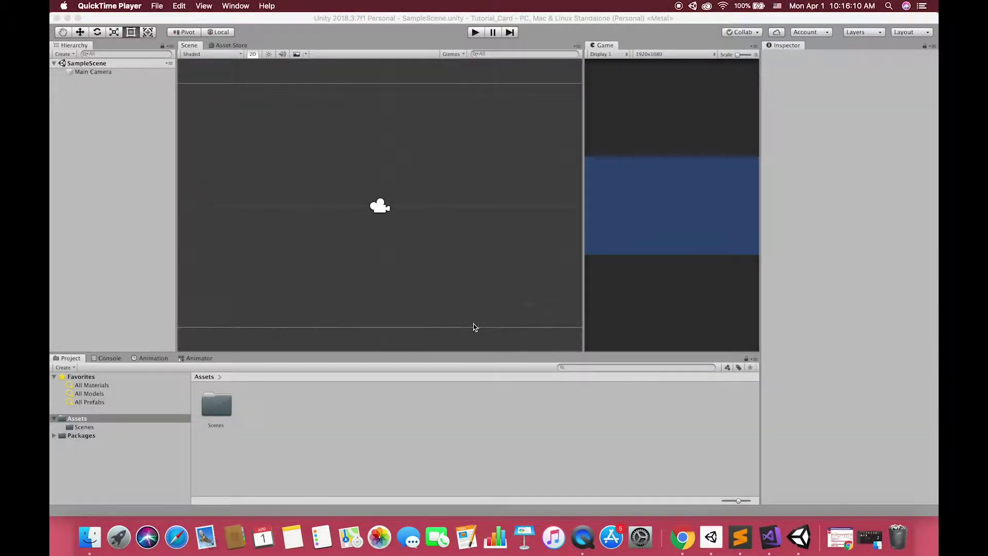
- Change the Main Camera's background colour from blue to dark grey (464646)
left_click(97, 73)
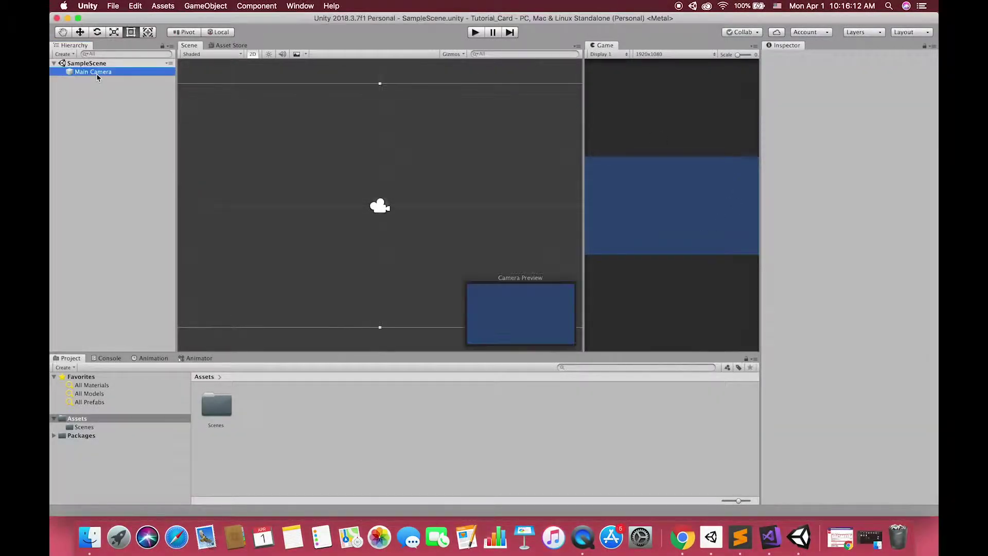
left_click(852, 138)
mouse_move(767, 338)
left_mouse_down()
mouse_move(727, 367)
mouse_move(734, 358)
left_mouse_up()
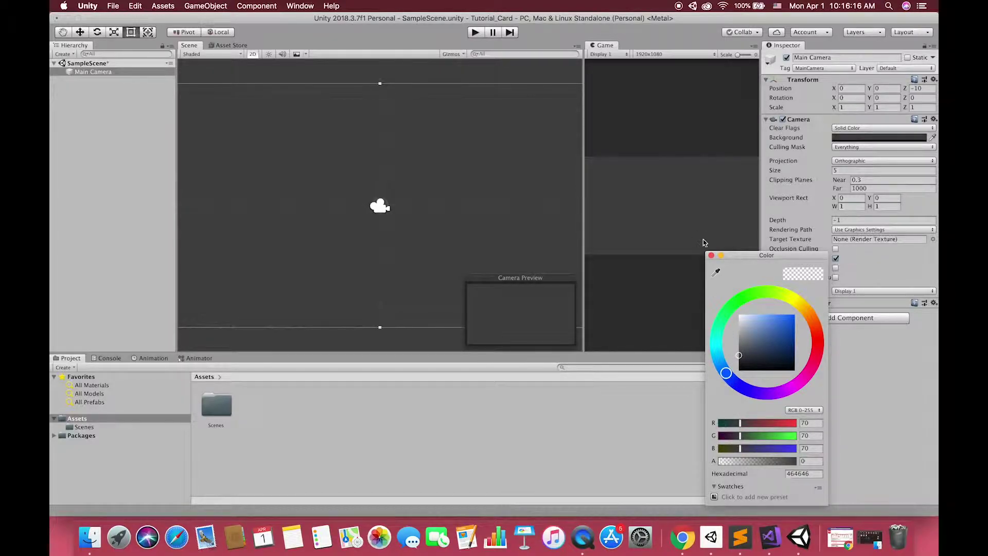
left_click(712, 256)
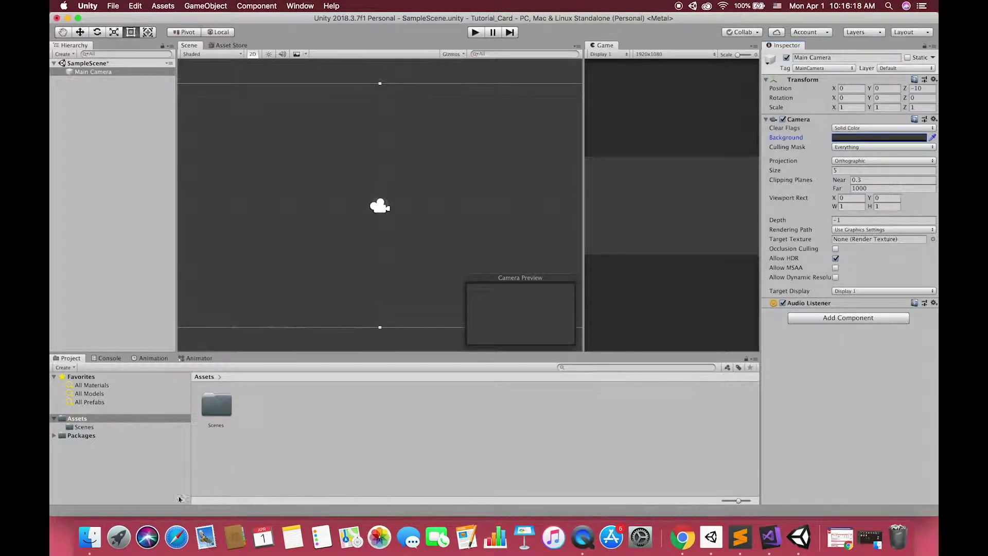
- Drag all card sprites and fonts from the EP06_Card folder into Unity's Assets
left_click(90, 536)
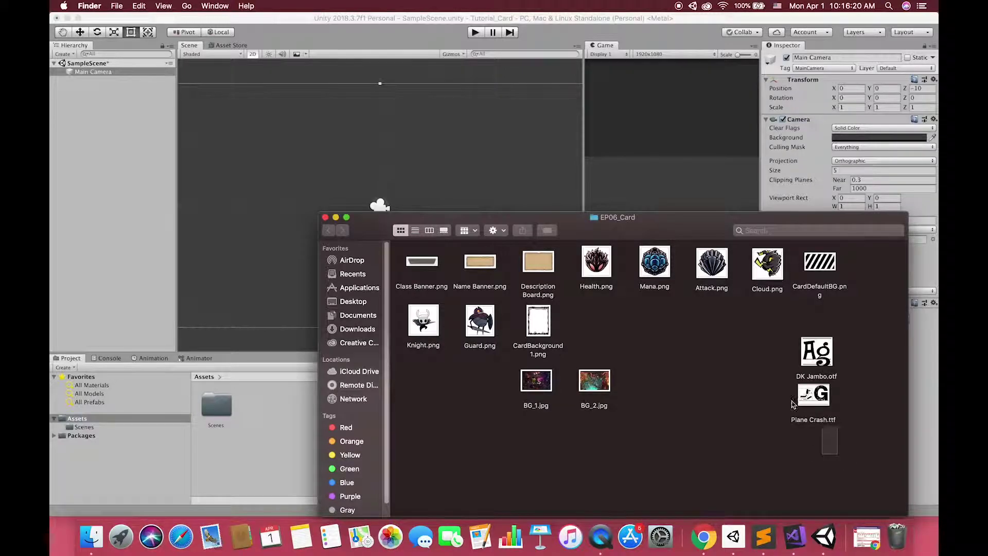
left_click_drag(793, 404, 276, 420)
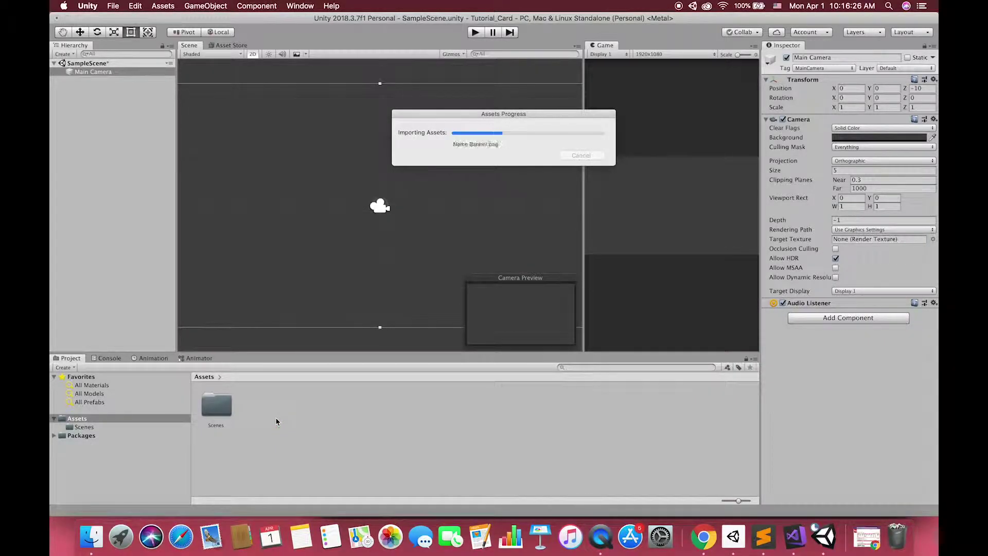
- Create a Sprites folder in Assets and move the card sprites into it
right_click(360, 458)
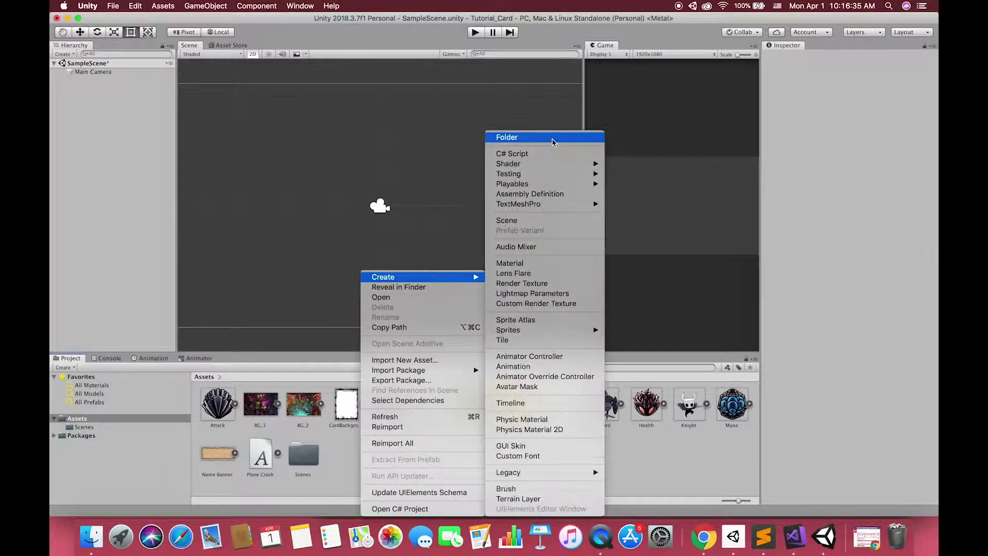
left_click(540, 140)
type("Sprites")
key("Return")
left_click(215, 412)
left_click_drag(507, 409, 346, 453)
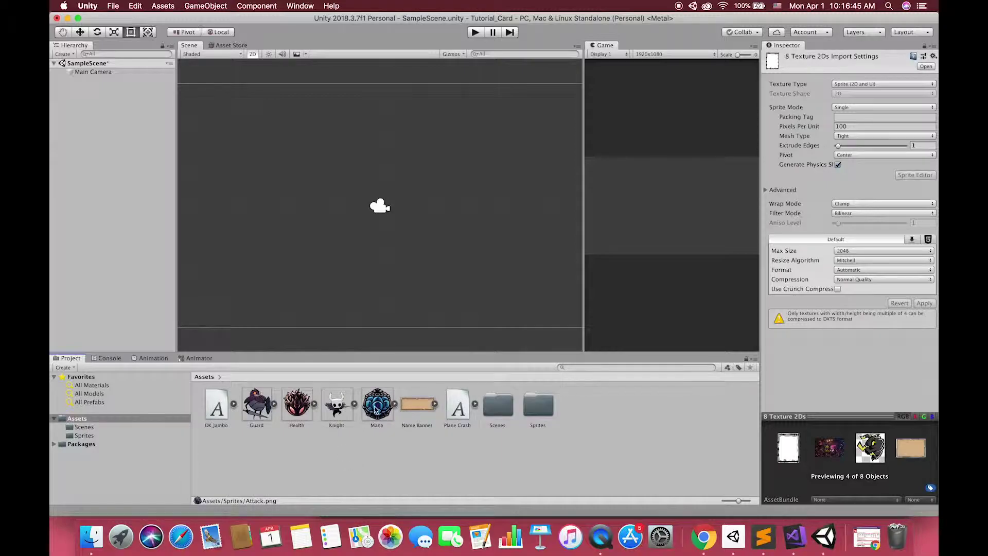
left_click_drag(298, 408, 539, 409)
- Create a Fonts folder holding the font files, plus an empty Scripts folder
right_click(381, 453)
left_click(529, 138)
type("Fron")
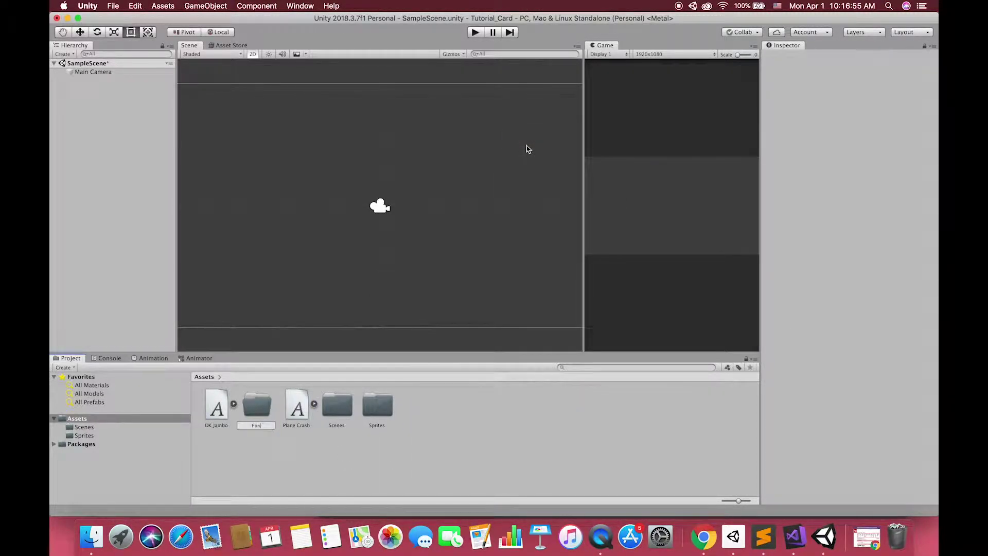
type("ts")
key("Return")
left_click_drag(216, 407, 257, 405)
right_click(329, 453)
left_click(494, 137)
type("Scripts")
key("Return")
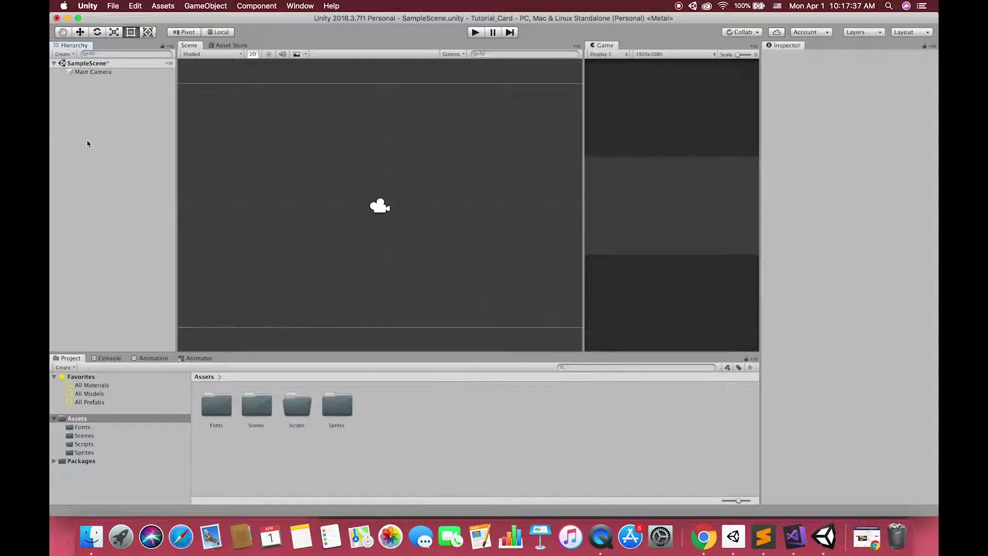
- Add a UI Canvas, with its EventSystem, to the scene
right_click(87, 139)
mouse_move(154, 278)
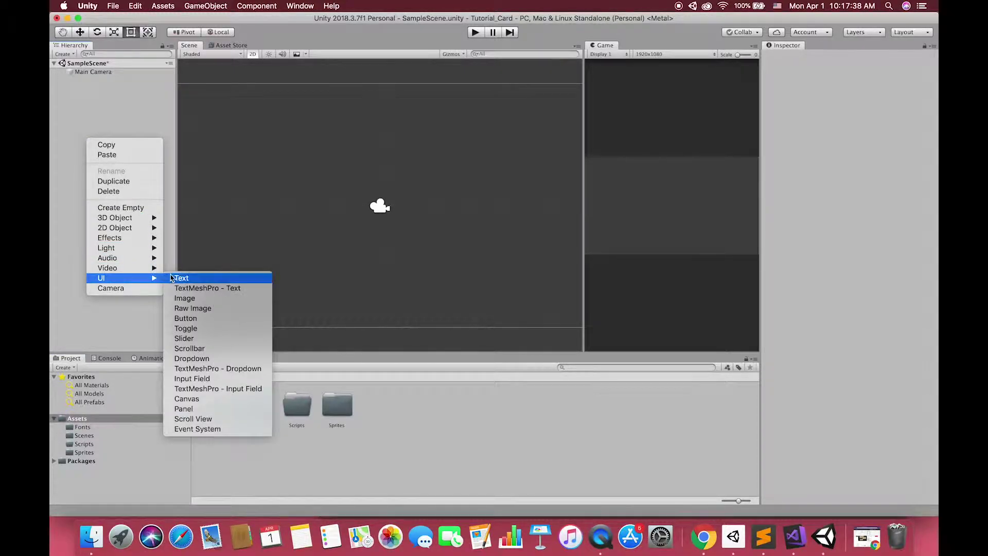
left_click(187, 399)
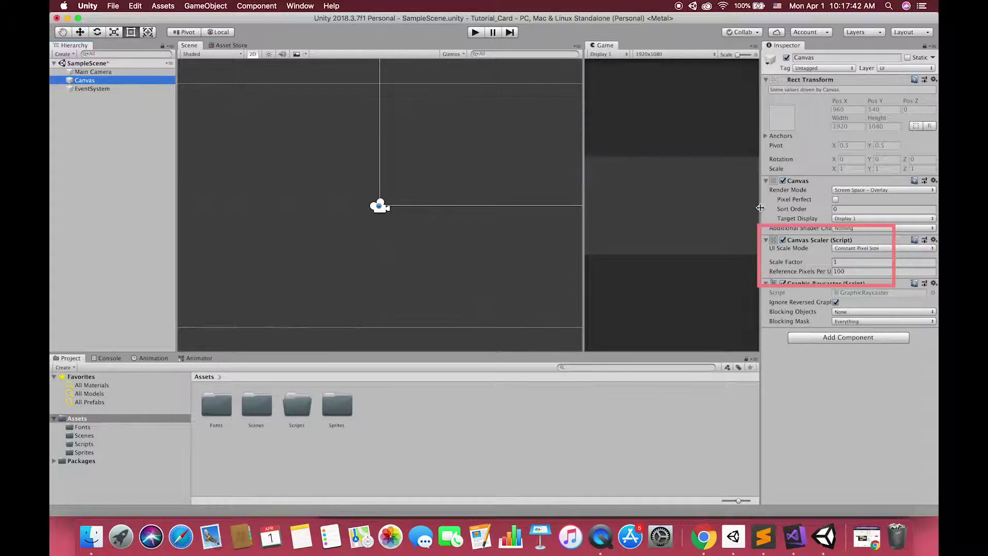
key("Return")
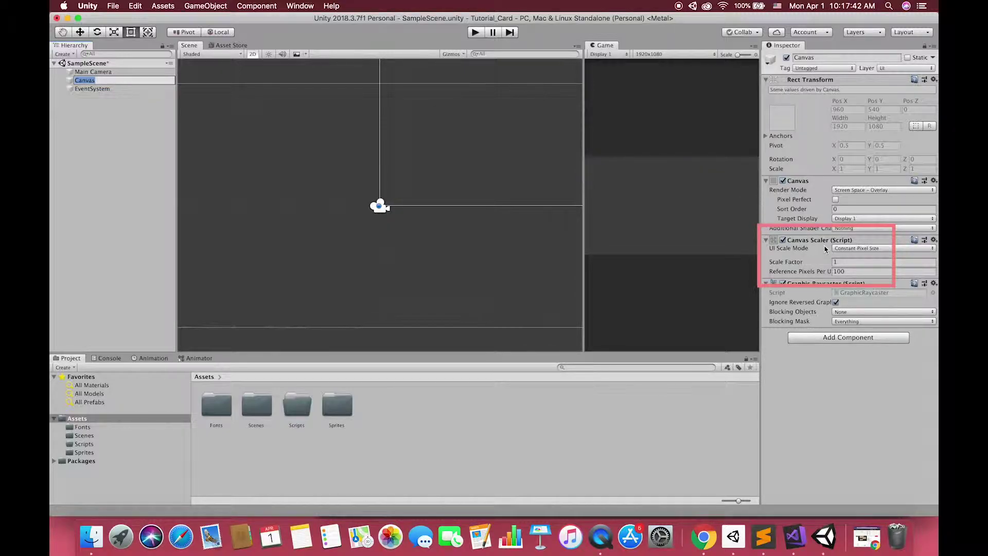
- Set the Canvas Scaler to Scale With Screen Size at 1920 x 1080 reference resolution
left_click(860, 248)
left_click(860, 256)
double_click(858, 262)
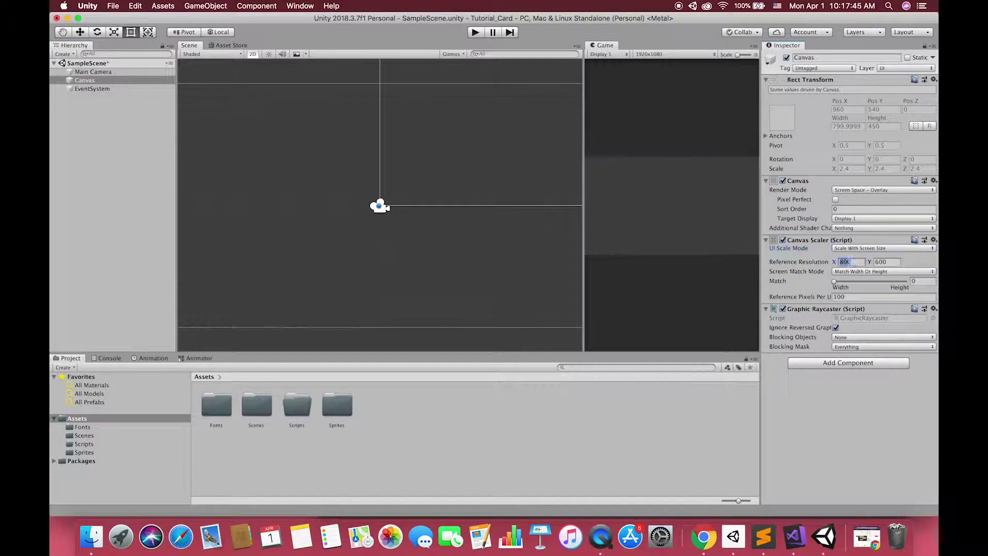
type("1920")
left_click(883, 262)
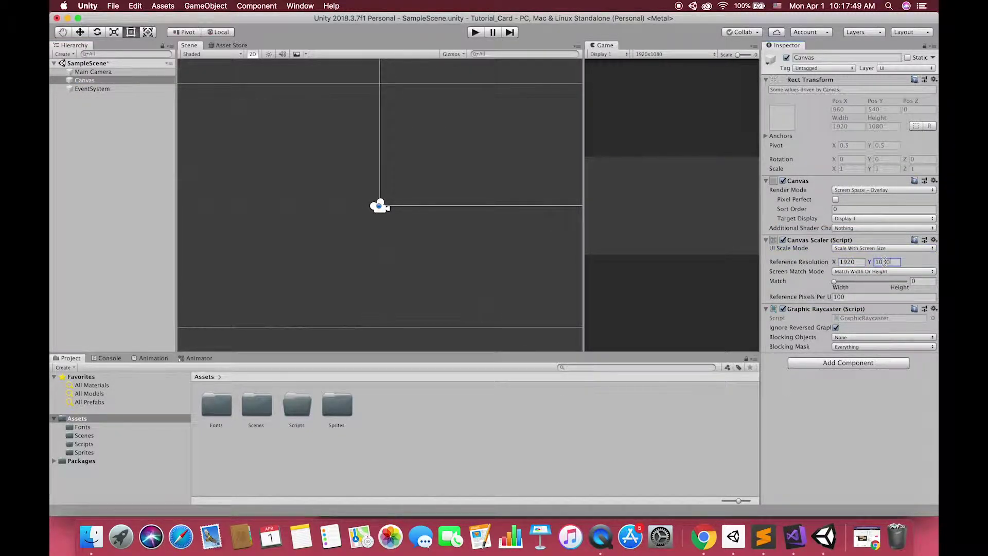
type("1080")
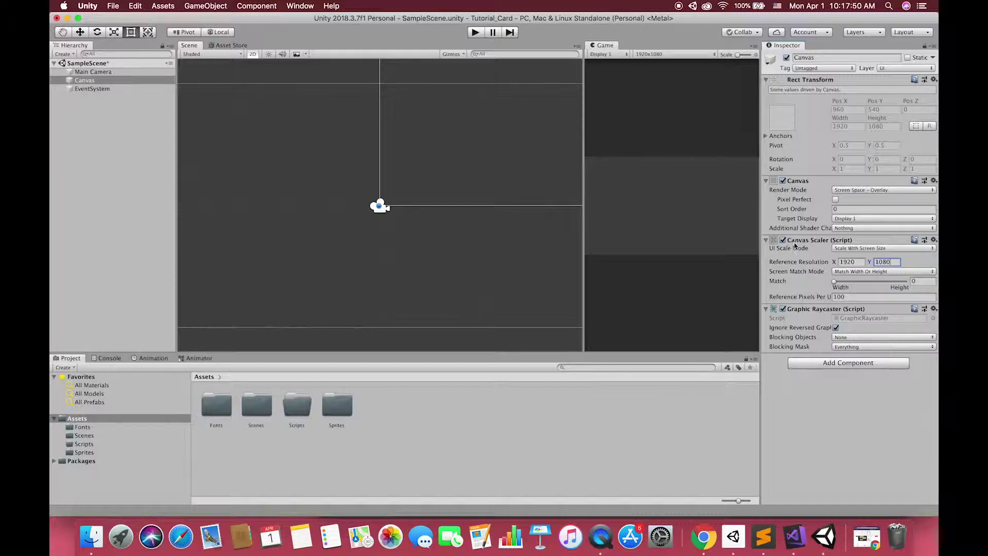
left_click(102, 89)
- Add a UI Image as a child of the Canvas and frame it in the Scene view
left_click(88, 80)
right_click(88, 81)
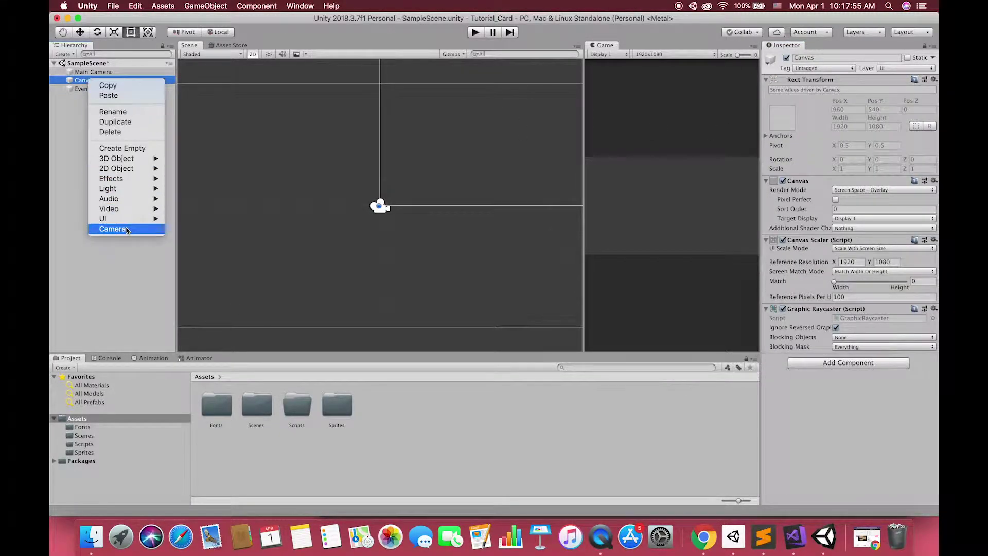
mouse_move(131, 223)
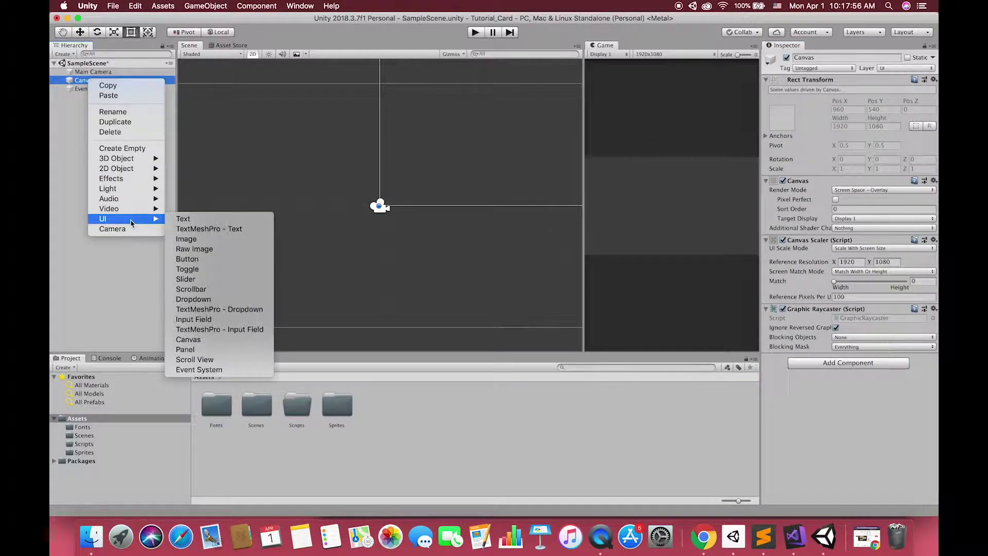
left_click(186, 240)
double_click(91, 89)
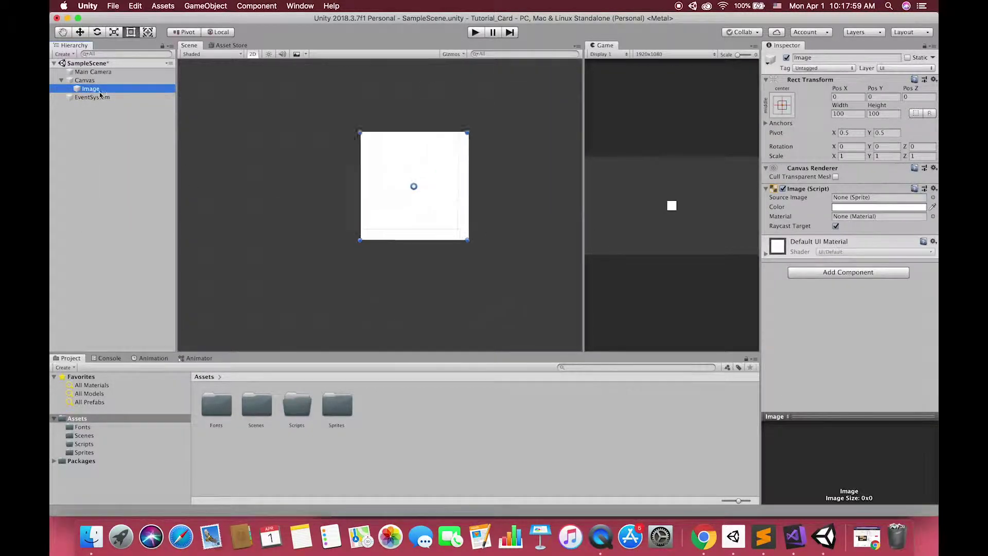
scroll(386, 206, "down", 10)
- Give the image the CardBackground sprite with Preserve Aspect, enlarged and centred in view
double_click(336, 405)
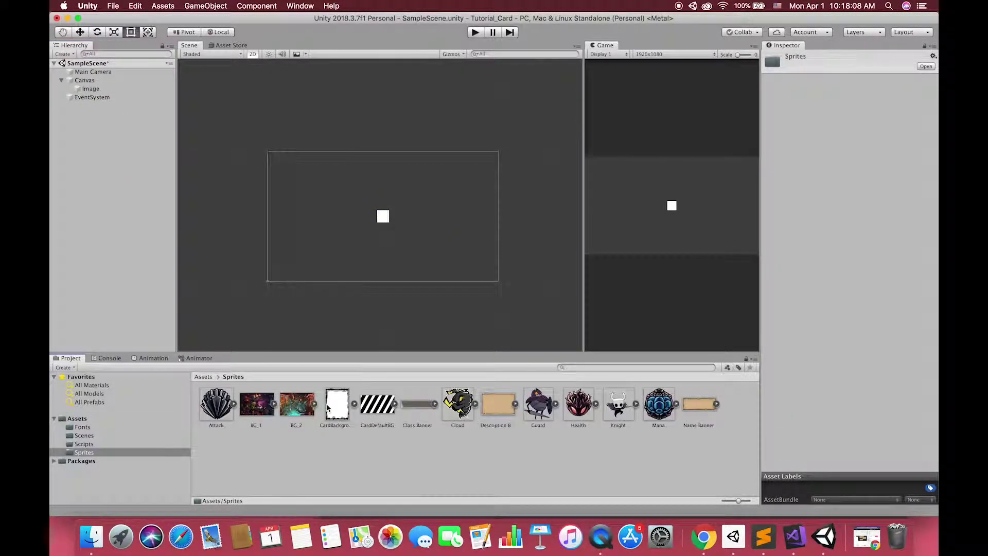
left_click(90, 89)
left_click_drag(334, 411, 840, 203)
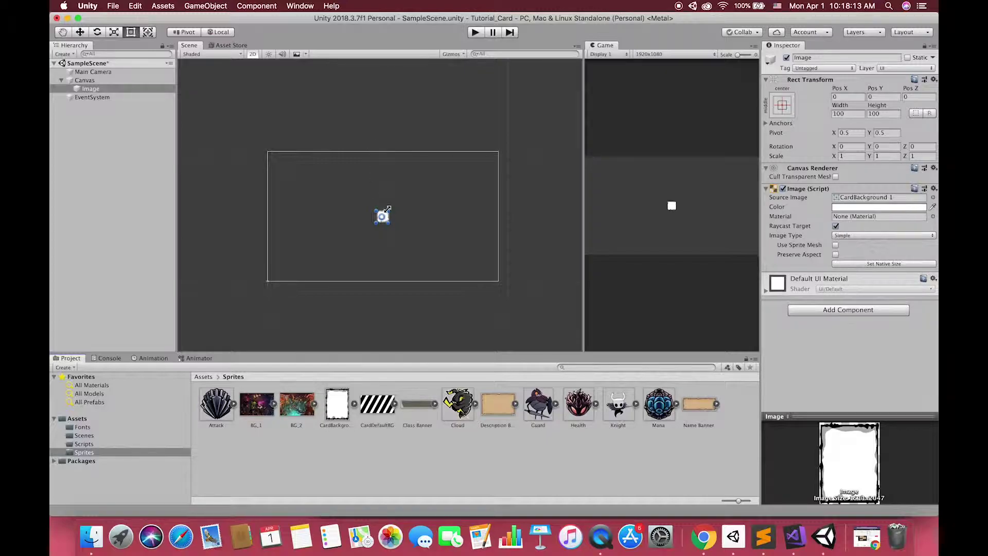
left_click(836, 255)
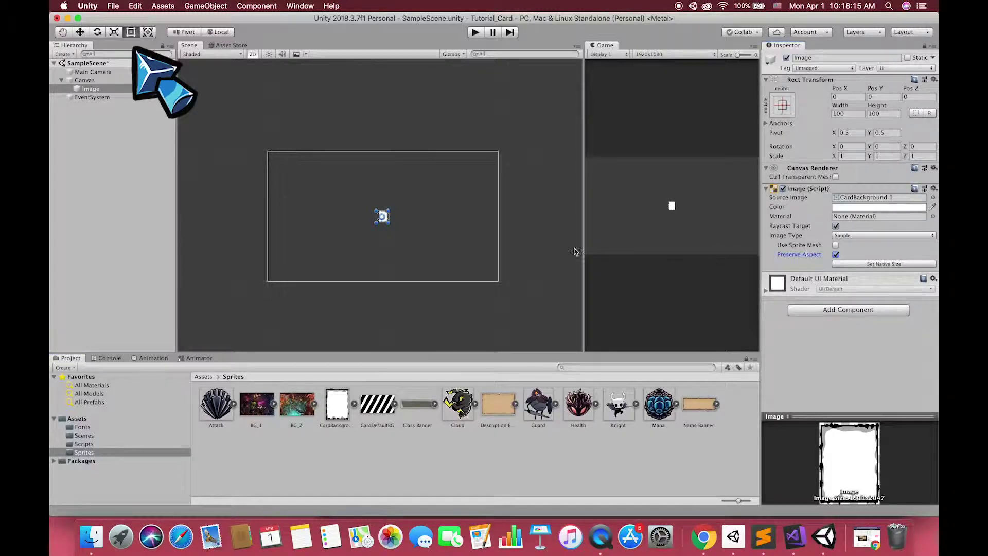
left_click_drag(389, 211, 421, 168, "alt")
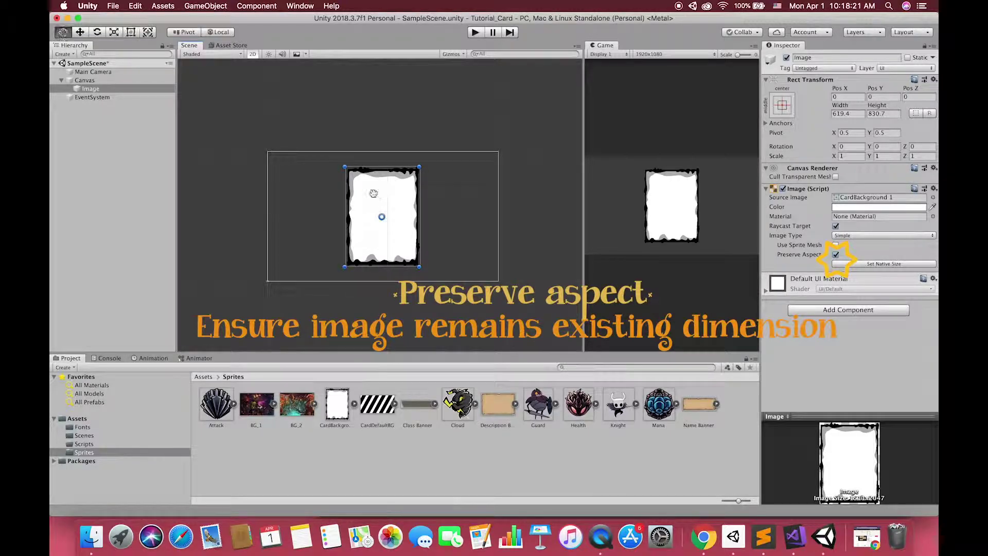
scroll(374, 194, "up", 5, "alt")
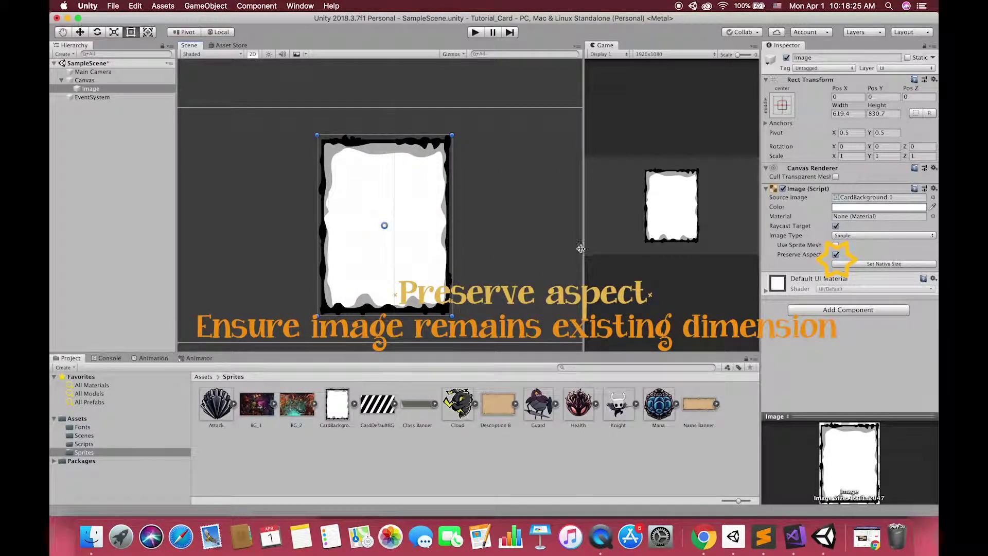
left_click_drag(581, 248, 628, 248)
middle_click_drag(527, 267, 524, 247)
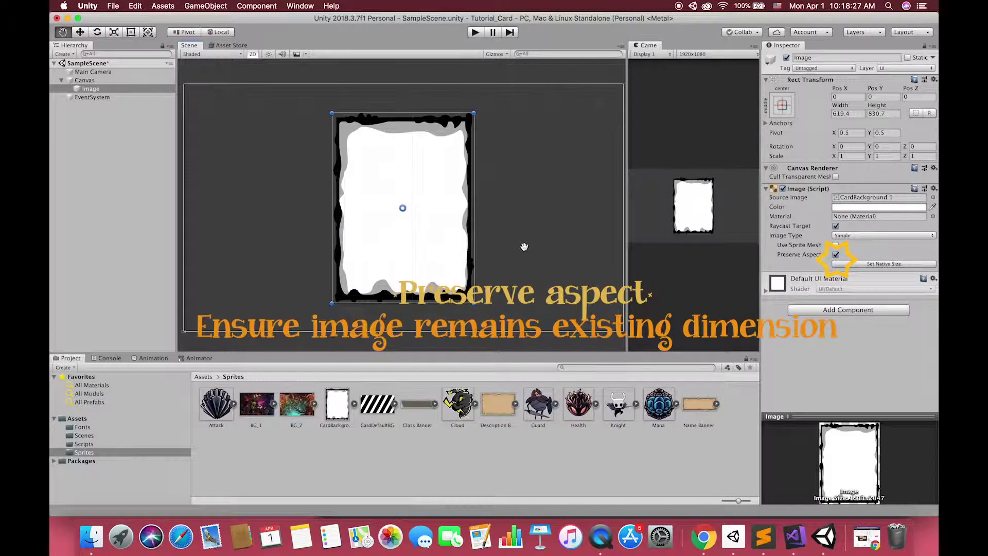
- Rename the card background image to Card
left_click(92, 89)
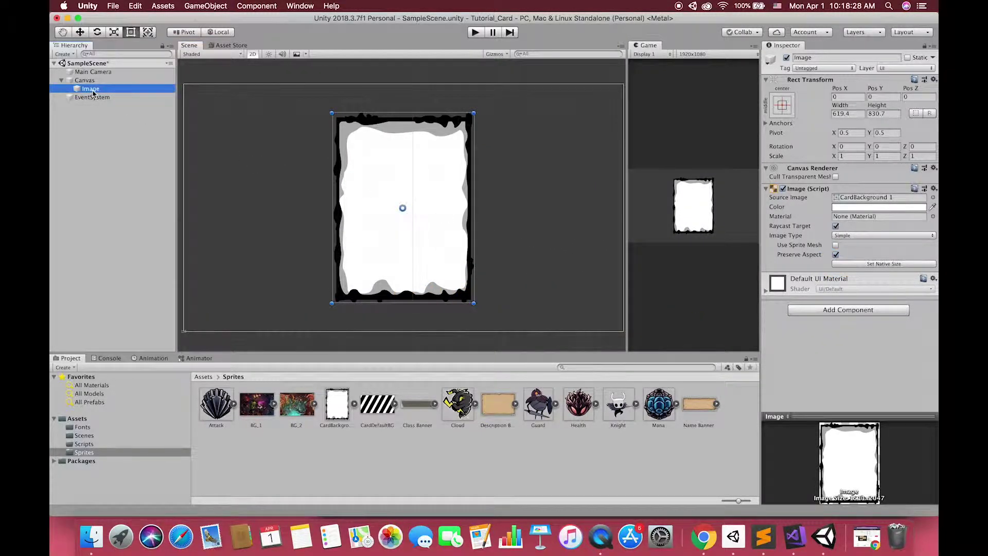
key("Return")
type("Card")
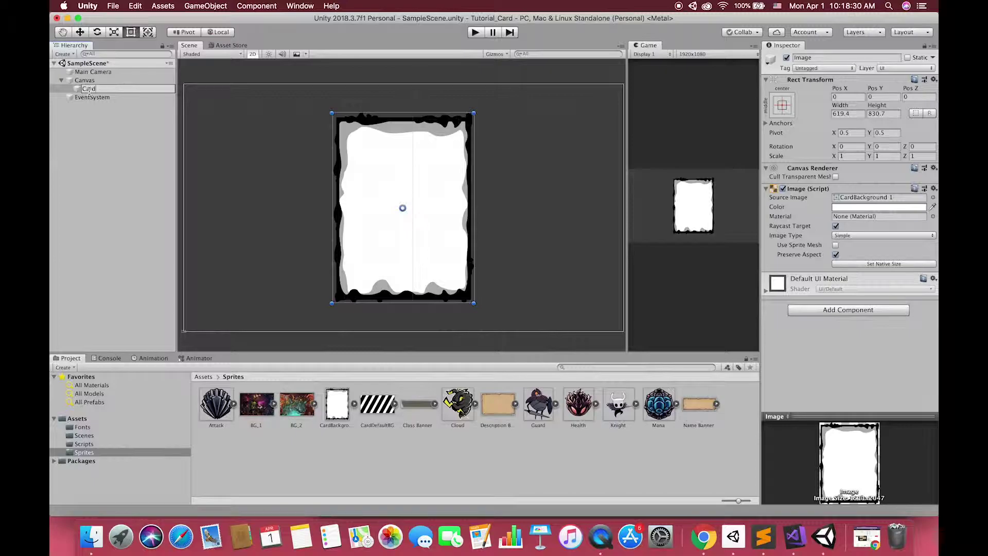
key("Return")
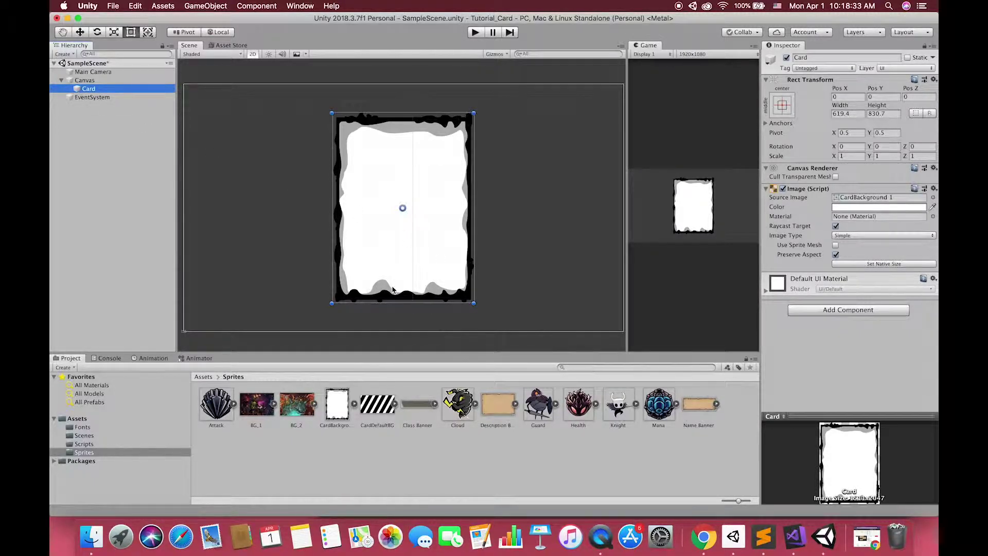
- Add a top-left-anchored child image under Card showing the Mana sprite with Preserve Aspect
right_click(105, 89)
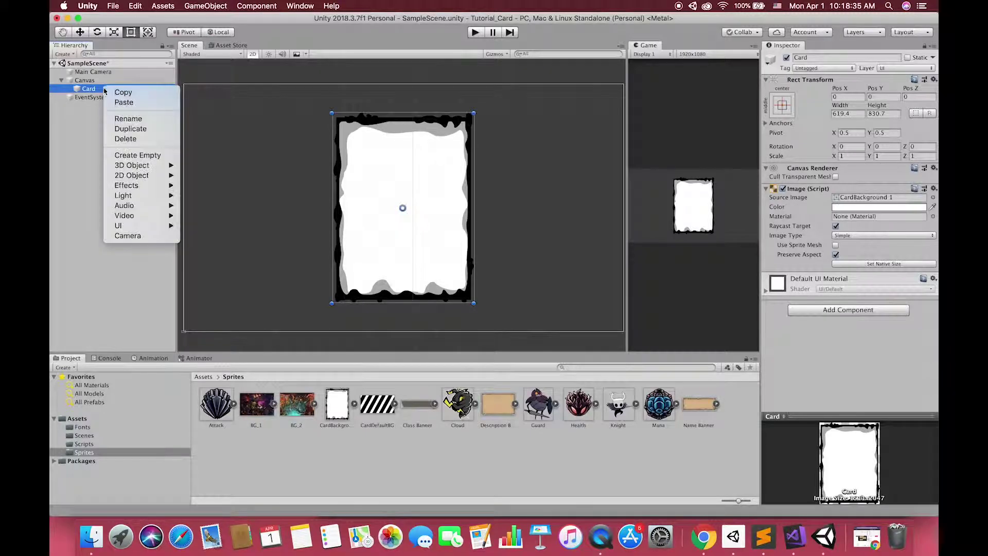
mouse_move(167, 227)
left_click(203, 246)
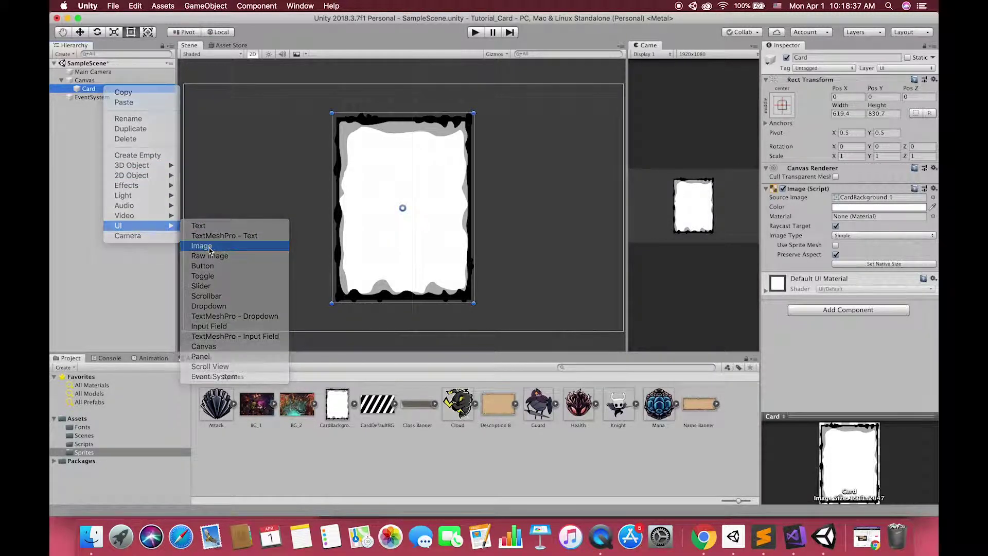
left_click(788, 112)
left_click(822, 196, "alt+shift")
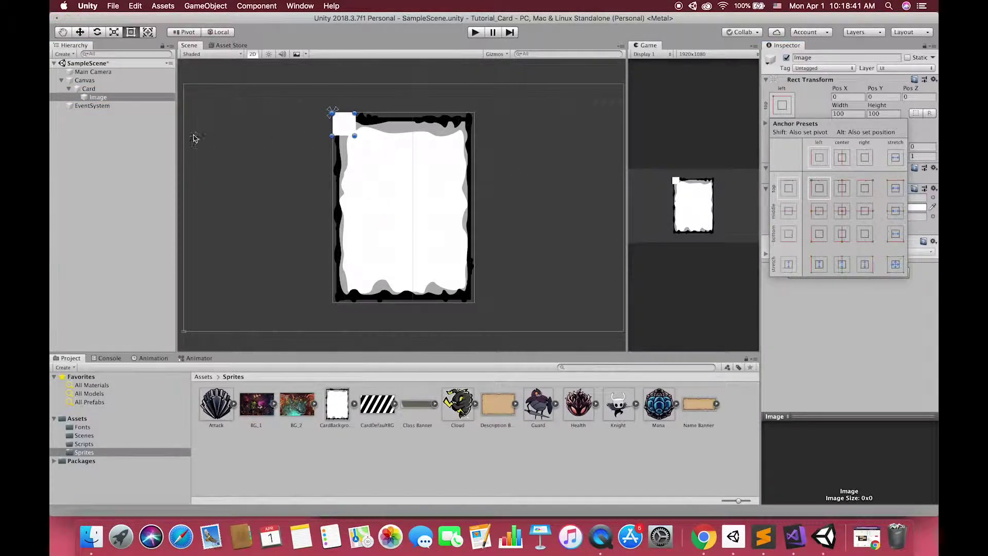
left_click(100, 97)
left_click_drag(659, 404, 870, 200)
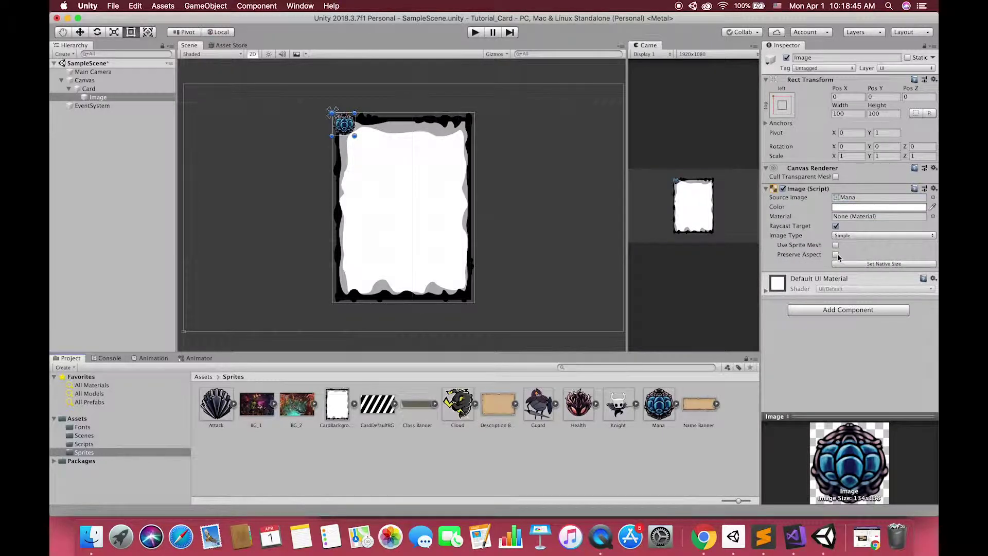
left_click(836, 255)
- Size the icon to about 182 x 182 on the card's top-left corner and name it Mana
mouse_move(355, 136)
left_mouse_down()
mouse_move(378, 161)
mouse_move(368, 148)
left_mouse_up()
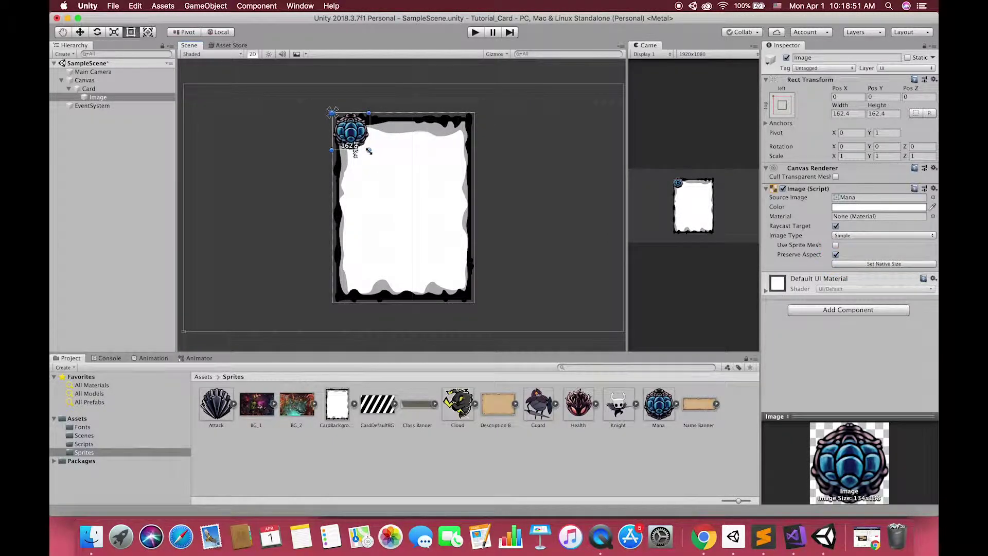
key("w")
left_click_drag(339, 114, 328, 104)
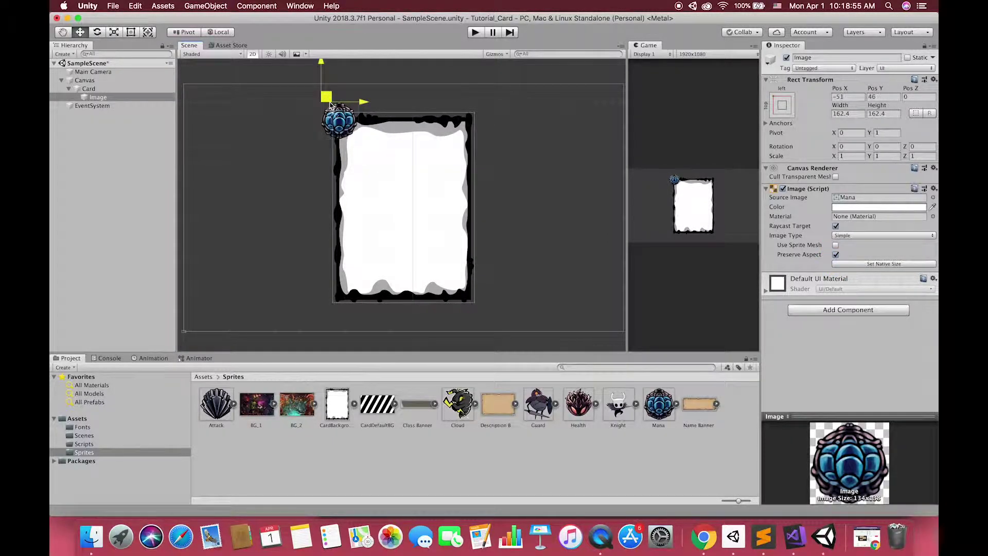
left_click_drag(628, 188, 592, 190)
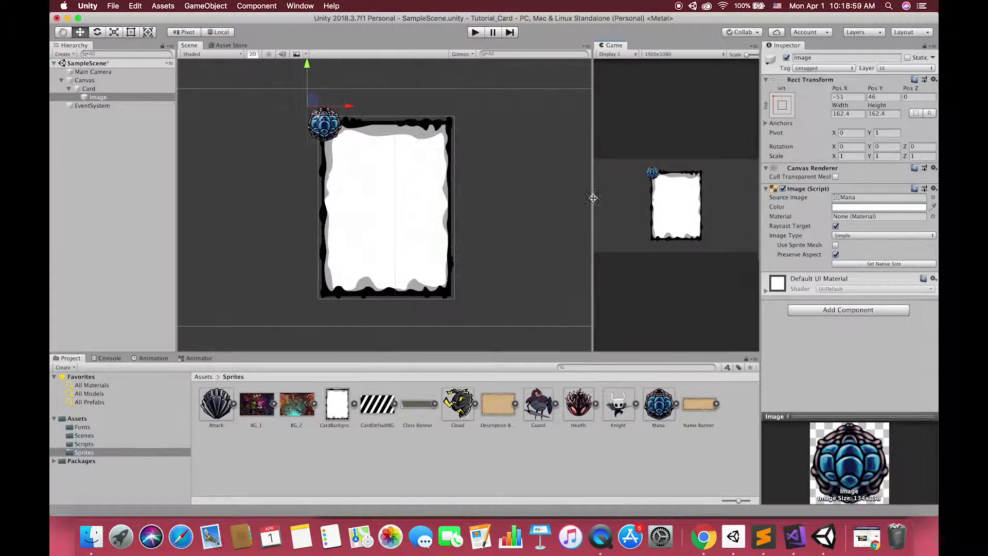
left_click(130, 32)
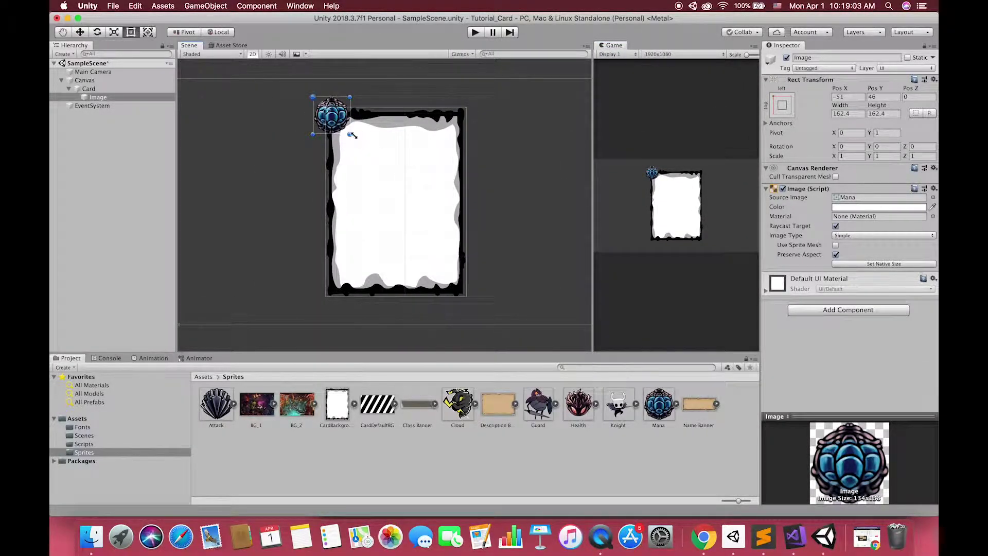
left_click_drag(352, 138, 356, 139)
left_click(106, 98)
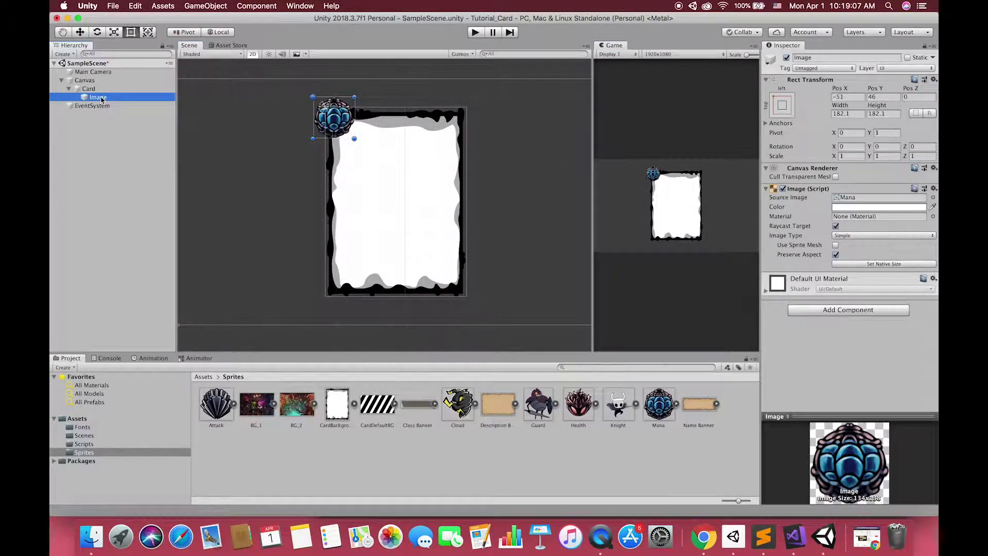
type("Mana")
key("Return")
- Add a UI Text child under Mana named ManaText
right_click(101, 99)
mouse_move(116, 234)
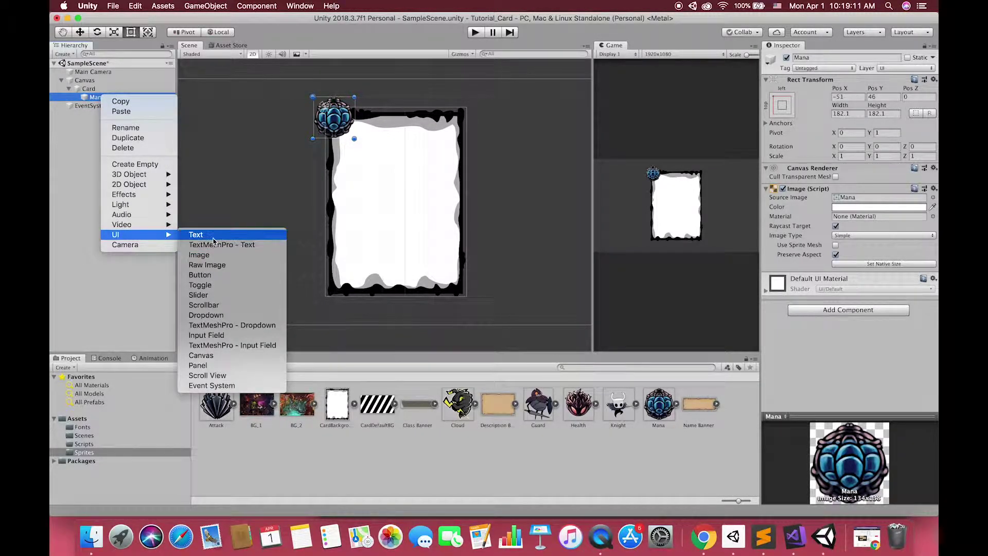
left_click(196, 234)
left_click(105, 106)
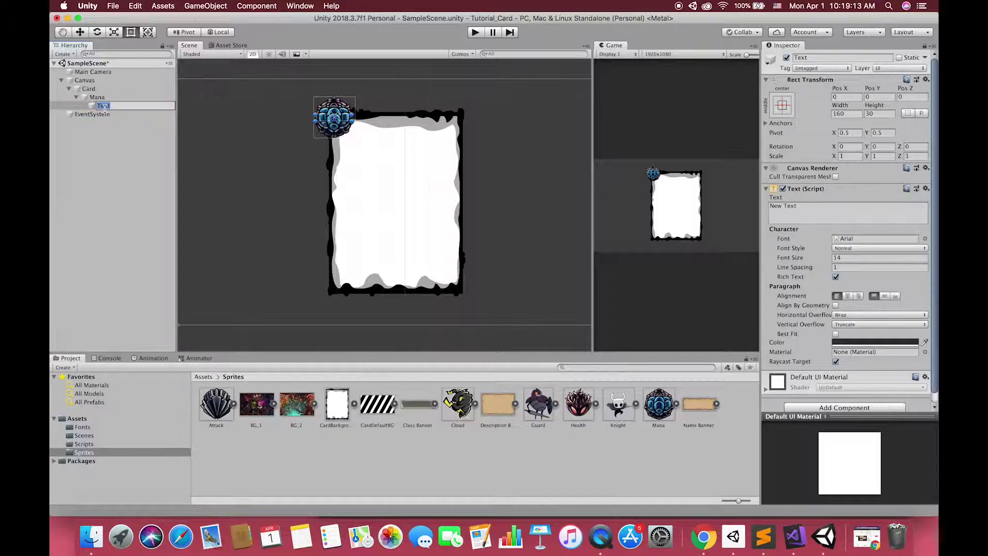
type("ManaText")
key("Return")
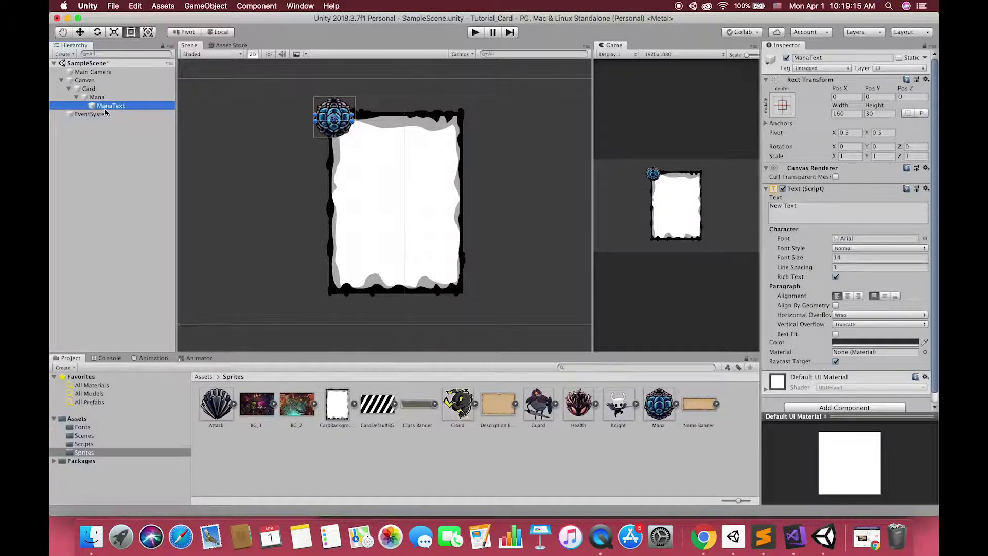
- Give ManaText the stretch-stretch anchor preset so it fills the Mana icon
left_click(783, 106)
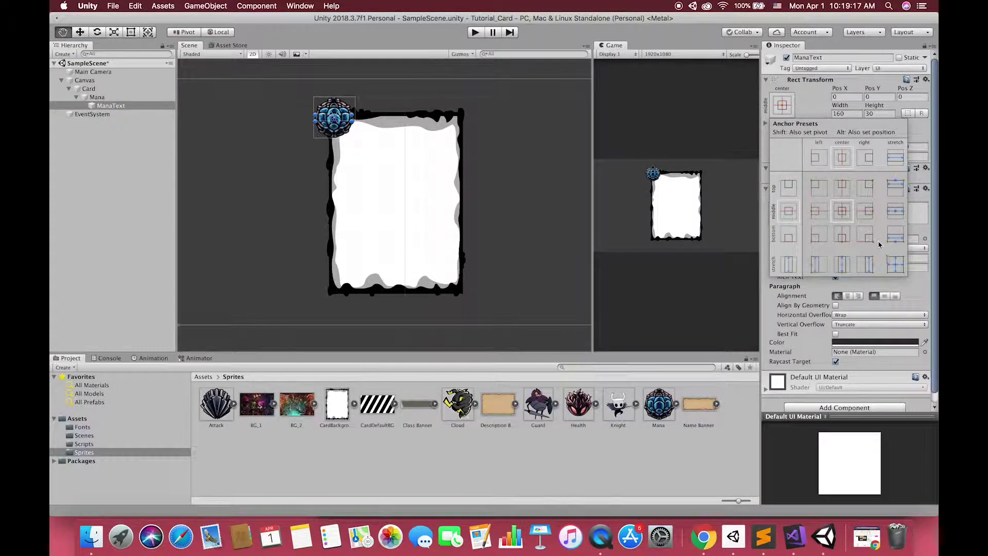
left_click(896, 267)
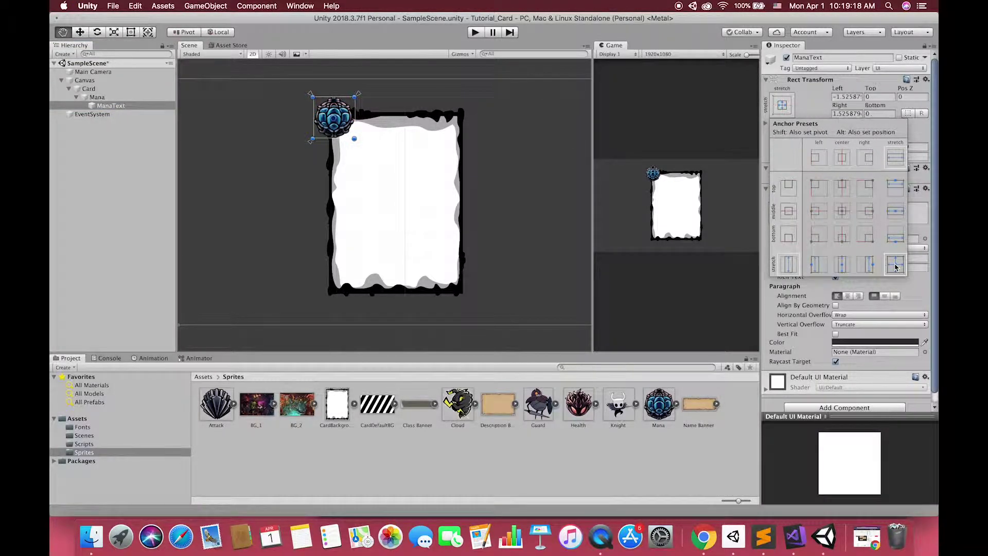
key("t")
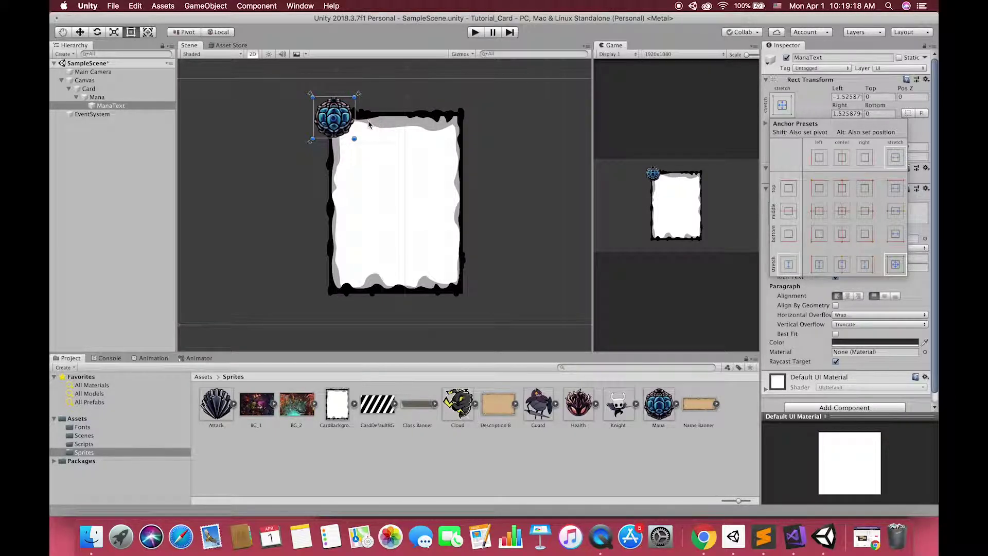
scroll(334, 115, "up", 2)
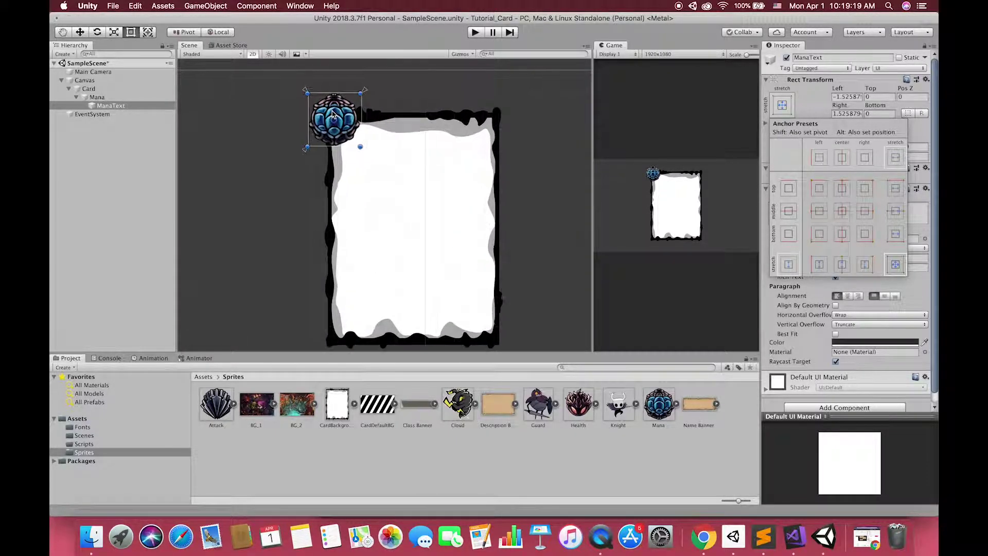
scroll(333, 116, "up", 1)
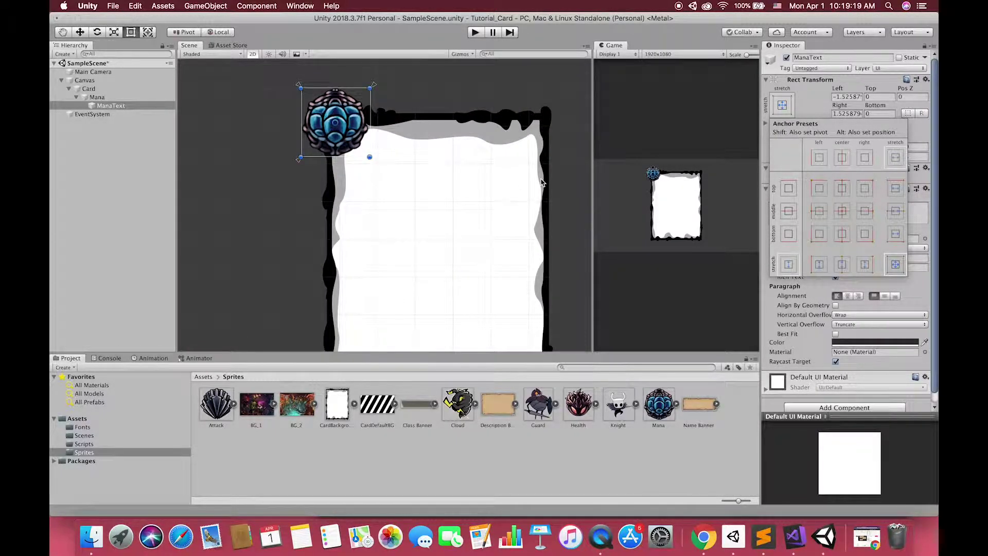
- Make ManaText read 5 in white, centred horizontally and vertically
left_click(836, 305)
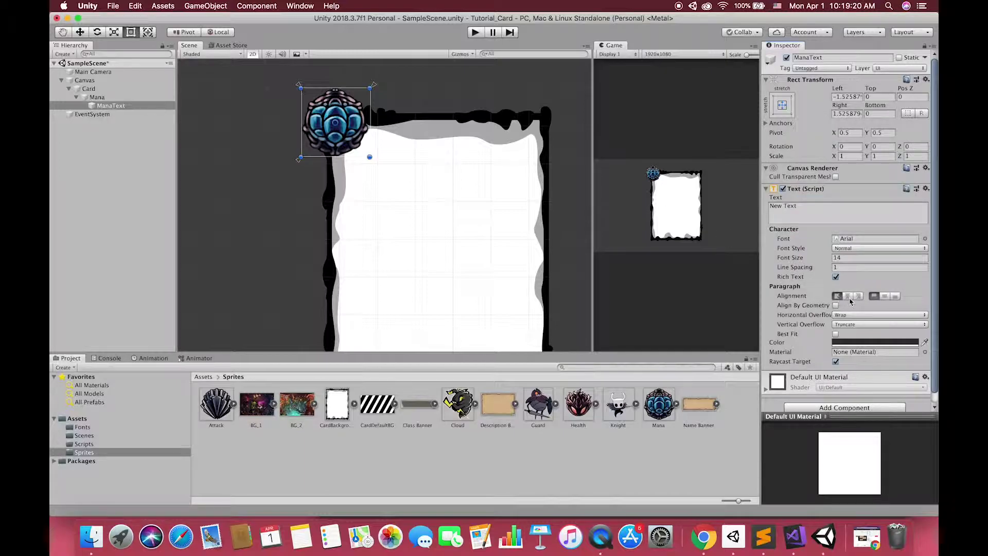
left_click(848, 296)
left_click(884, 296)
left_click(868, 342)
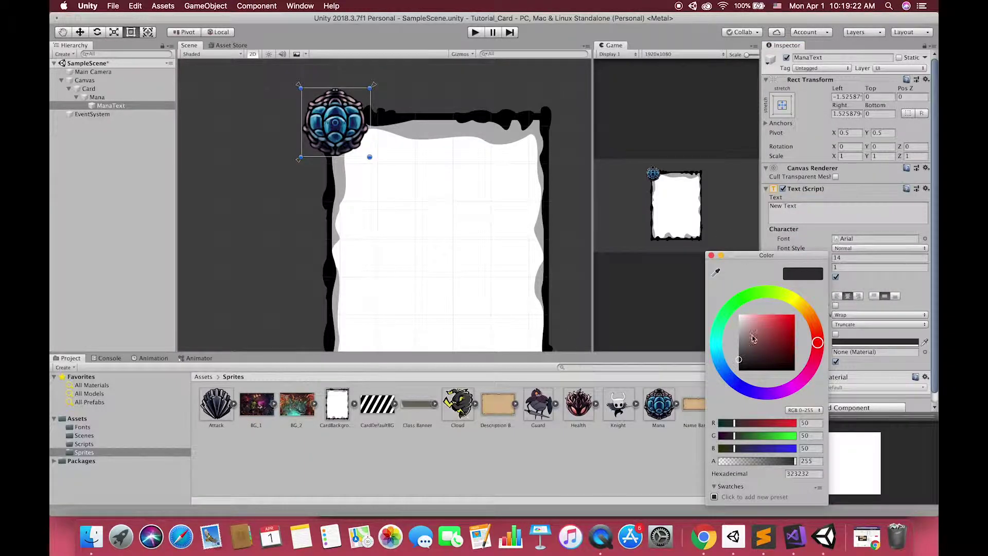
left_click_drag(752, 329, 722, 298)
left_click(712, 256)
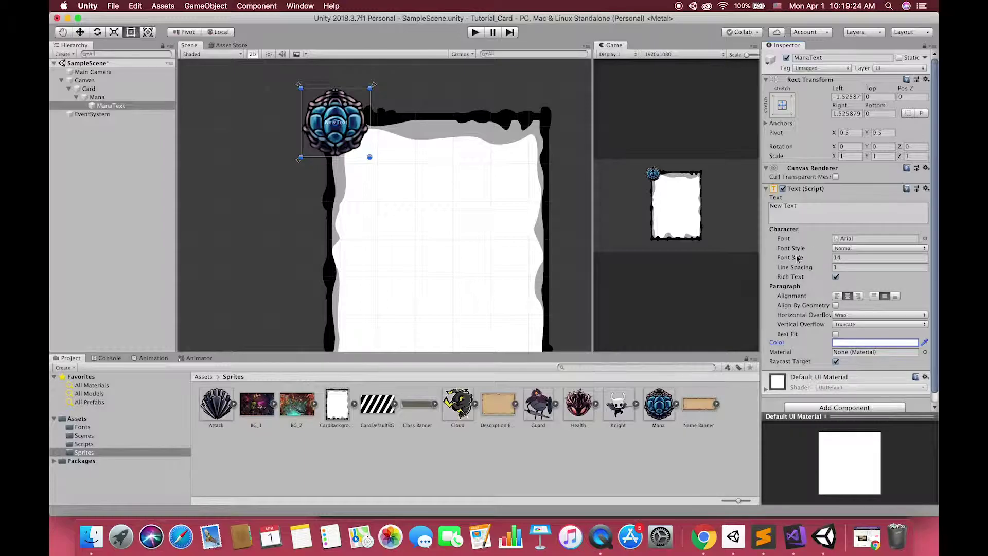
left_click_drag(797, 259, 811, 256)
left_click(832, 214)
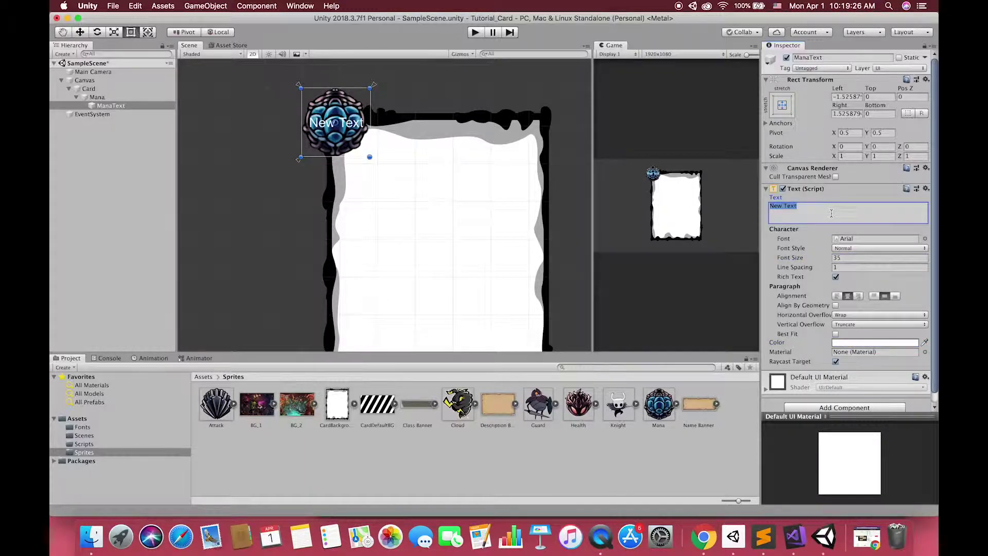
type("5")
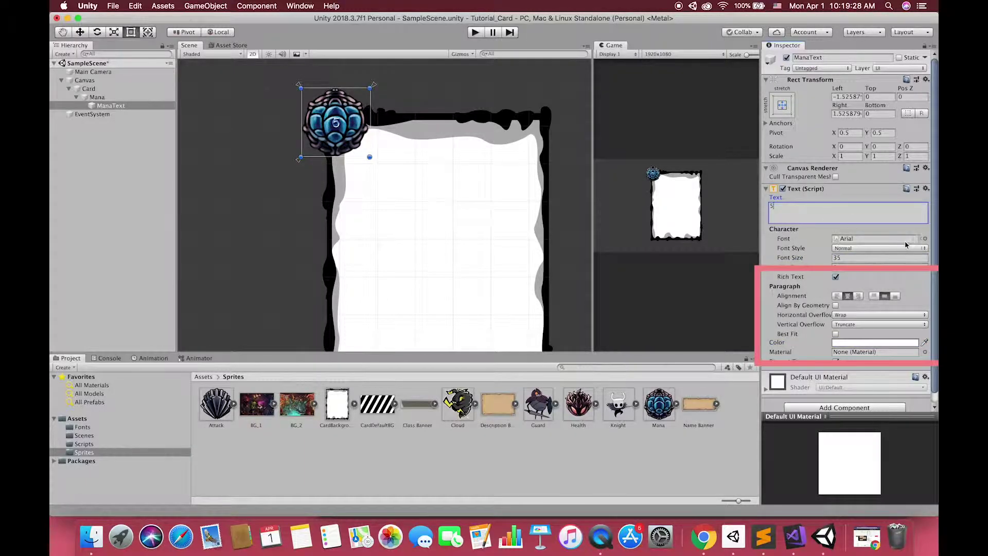
- Switch the number to the Plane Crash font at size 114 and lower it slightly
left_click(925, 239)
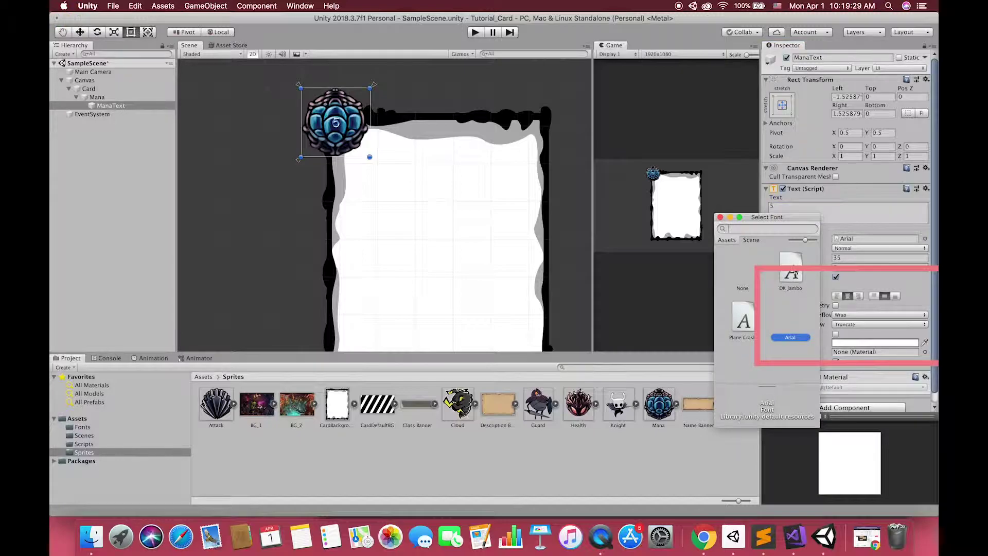
left_click(742, 319)
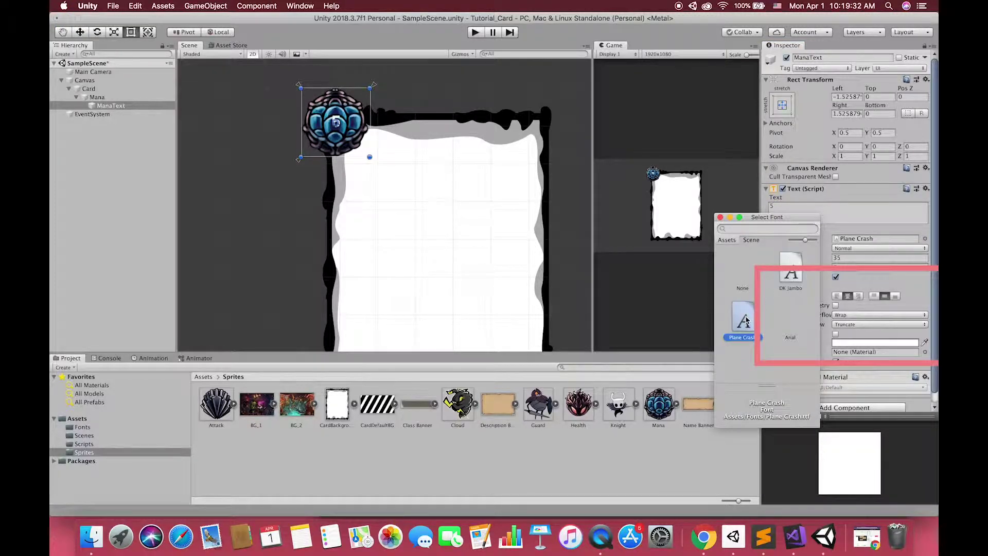
double_click(747, 321)
left_click_drag(803, 259, 842, 253)
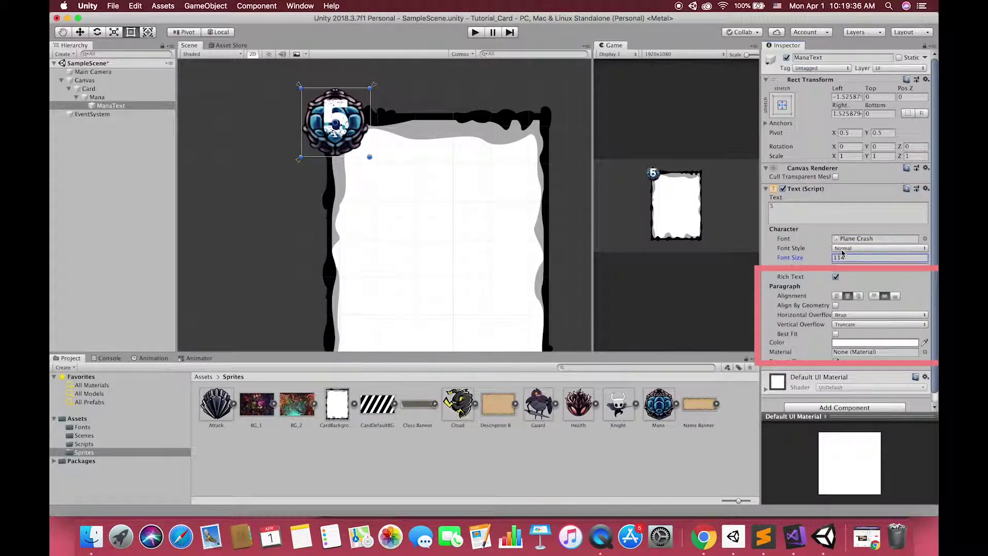
left_click(80, 33)
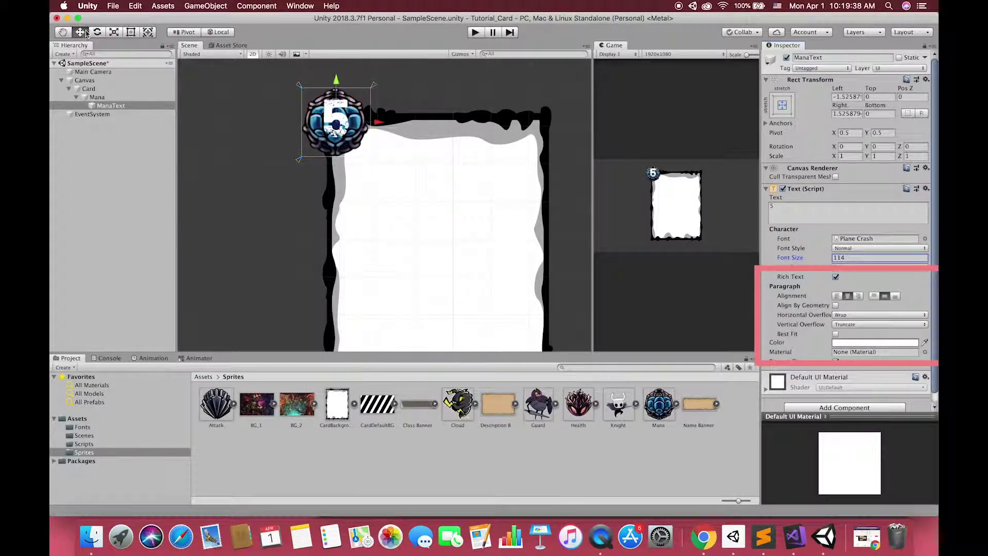
left_click_drag(336, 81, 337, 87)
scroll(836, 407, "down", 1)
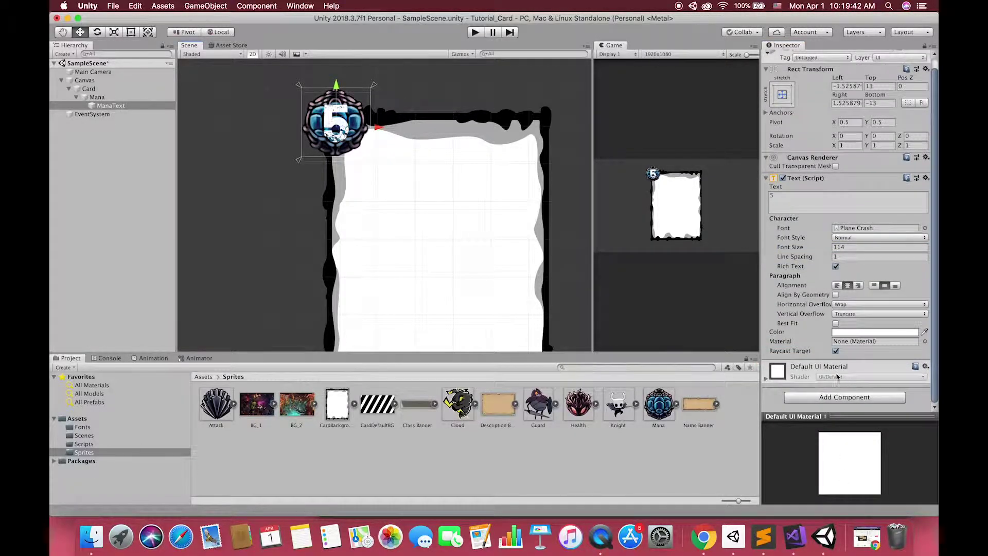
- Add a fully opaque black Outline to ManaText with effect distance 6, 6
left_click(838, 398)
key("Return")
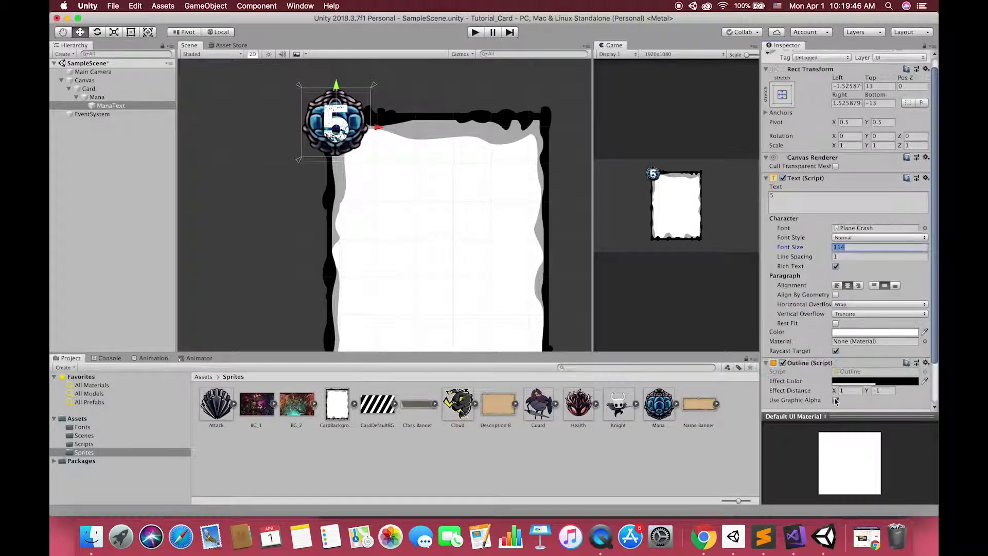
left_click(858, 381)
left_click(751, 439)
left_click(874, 385)
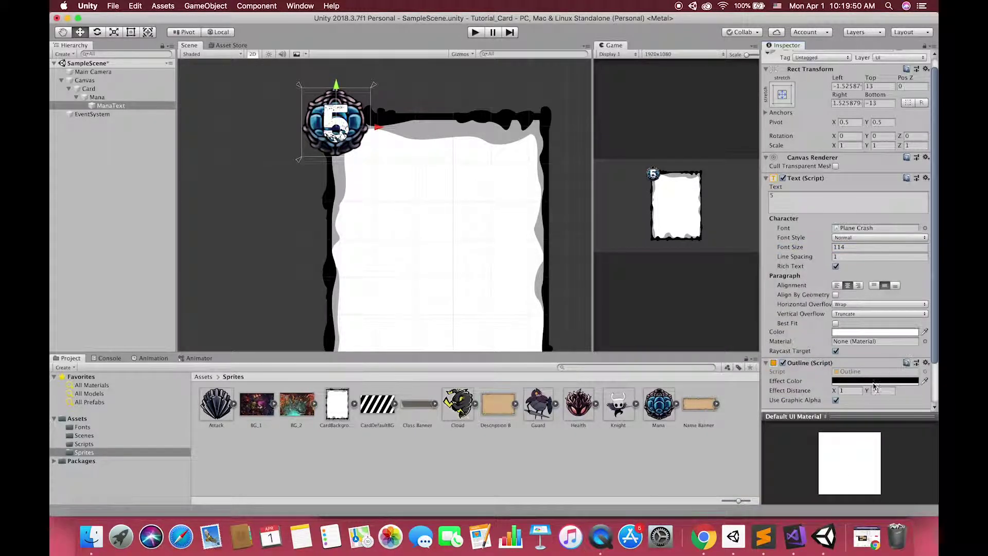
type("4")
left_click(876, 391)
type("4")
scroll(369, 157, "up", 5)
left_click(852, 392)
type("6")
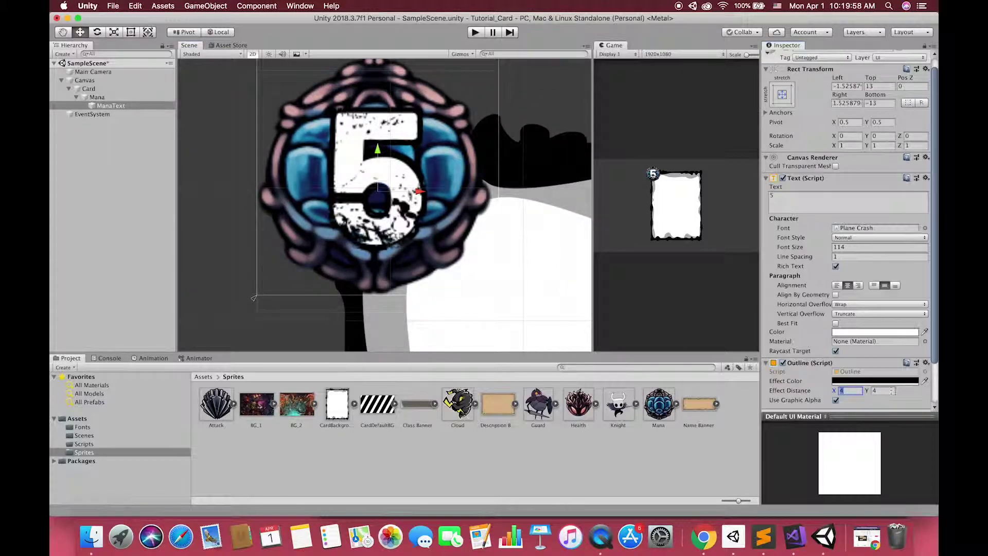
left_click(878, 391)
type("6")
scroll(852, 380, "down", 2)
- Add a Shadow effect with distance 3, -3 to the mana number
left_click(851, 375)
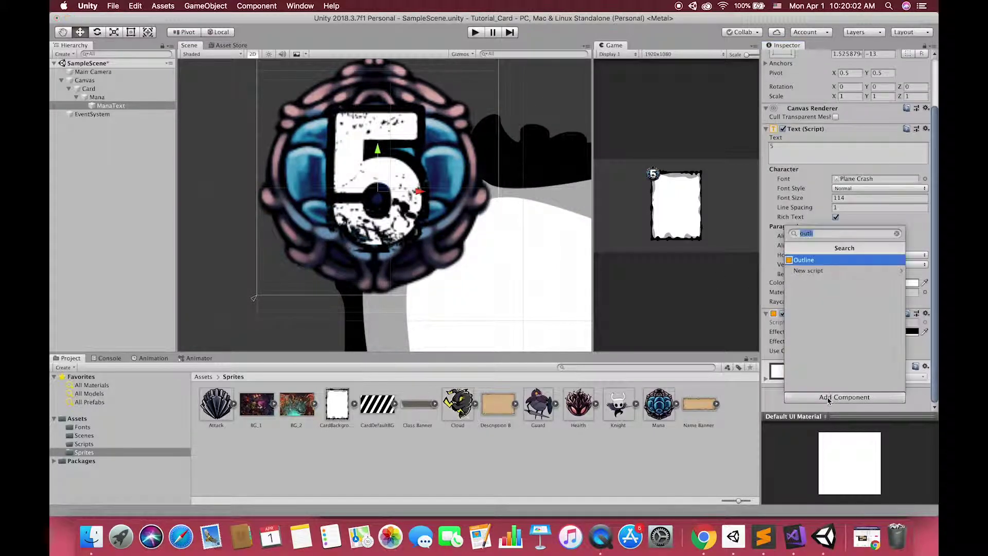
type("shadow")
key("Return")
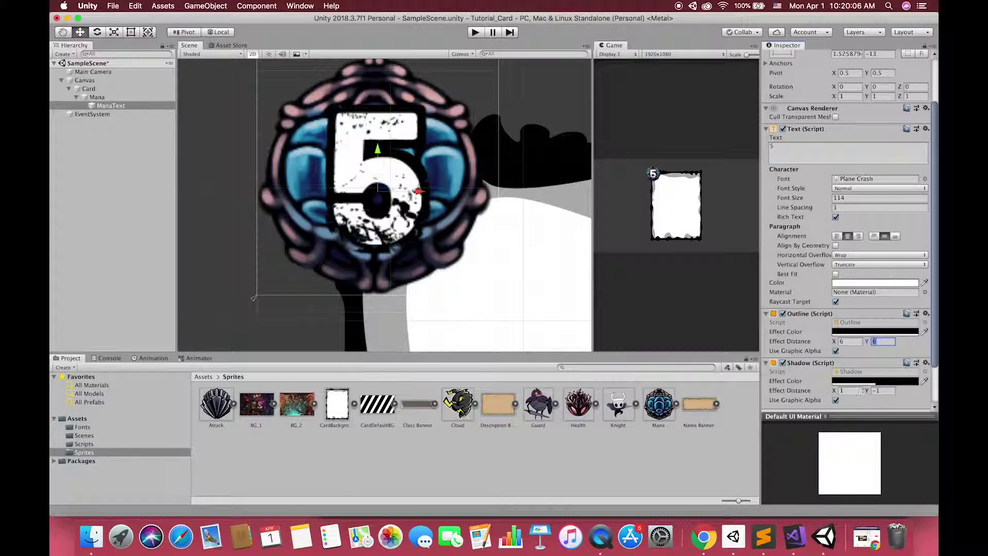
left_click(855, 392)
type("3")
key("Tab")
type("-3")
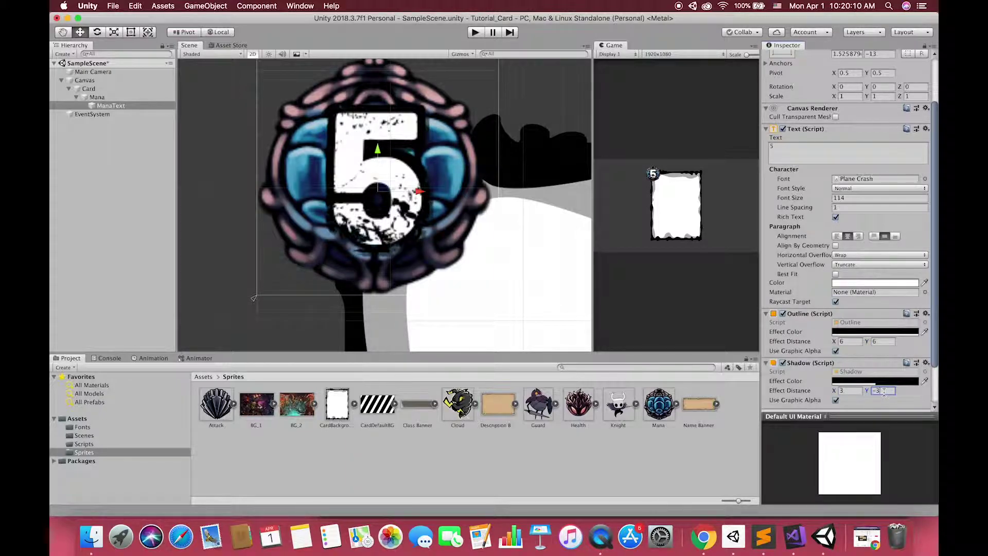
scroll(421, 262, "down", 5)
middle_click_drag(420, 263, 439, 216)
left_click(81, 99)
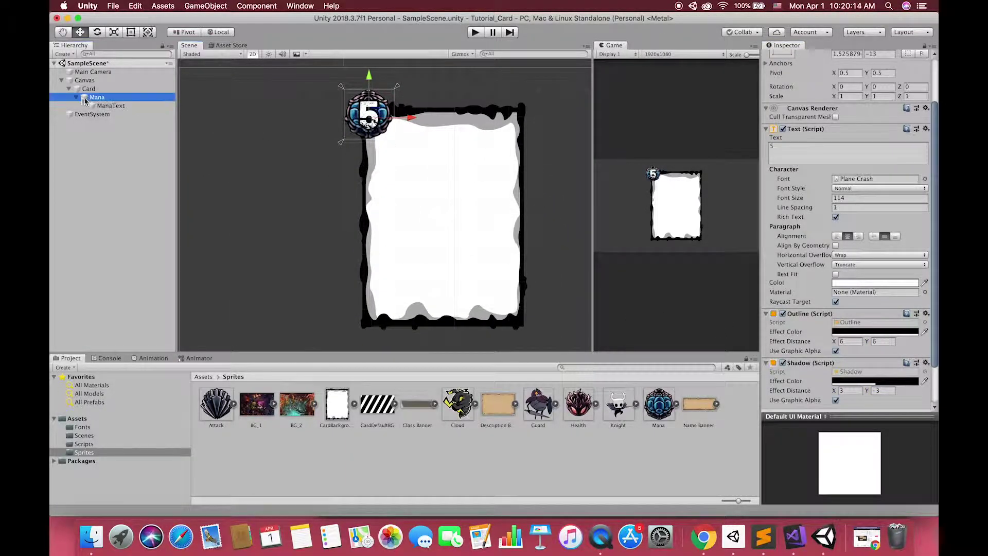
- Duplicate the Mana badge and anchor the copy to the card's bottom-left corner
left_click(77, 99)
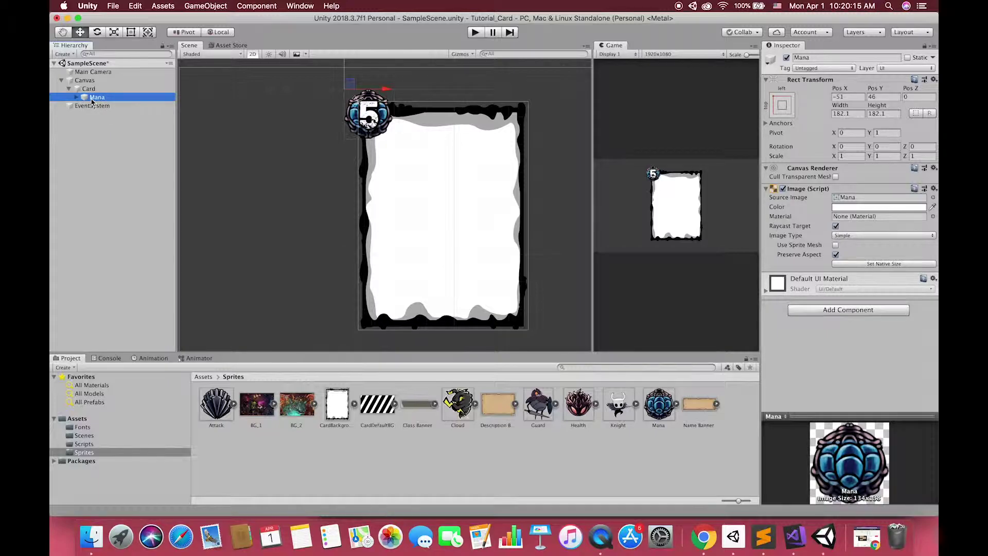
left_click(88, 88)
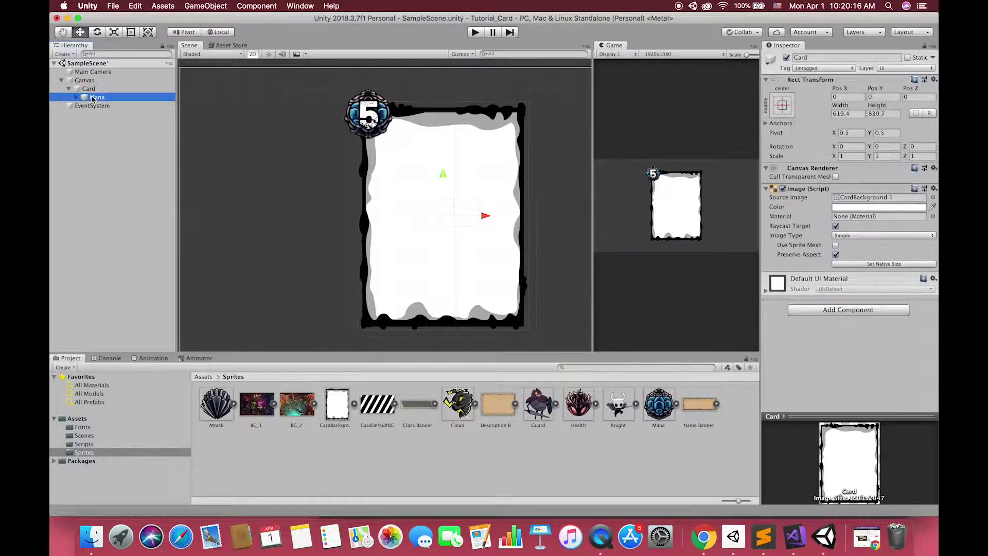
left_click(93, 98)
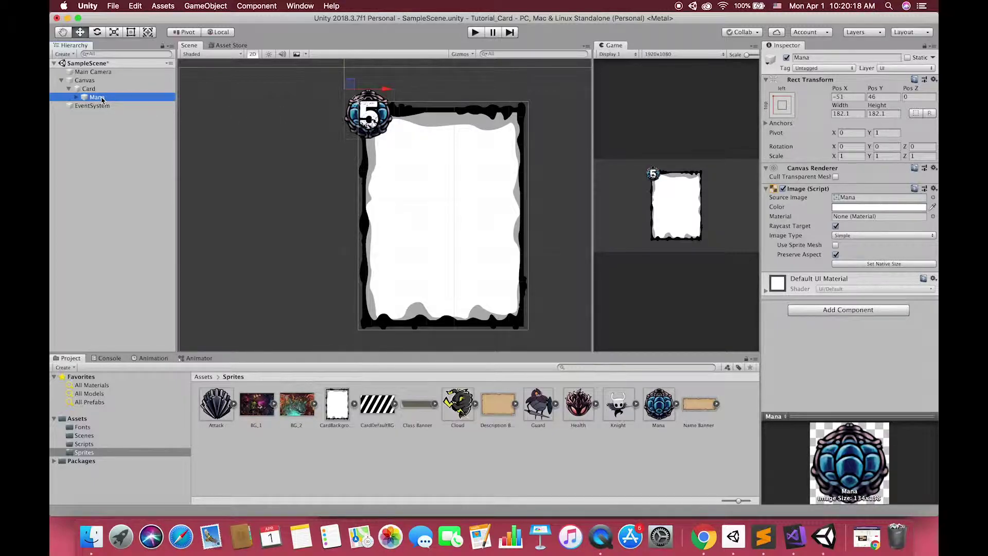
key("super+d")
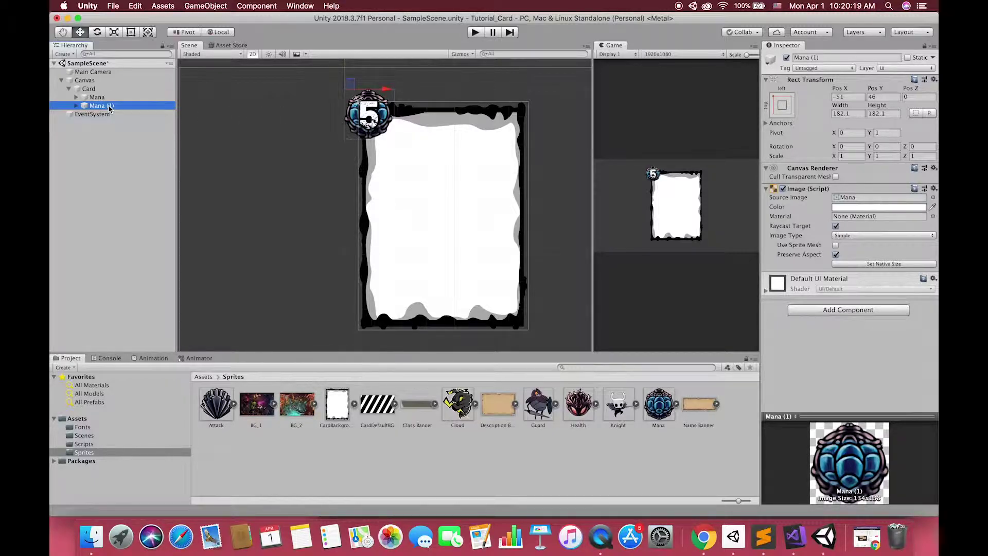
left_click(782, 106)
left_click(823, 242, "alt")
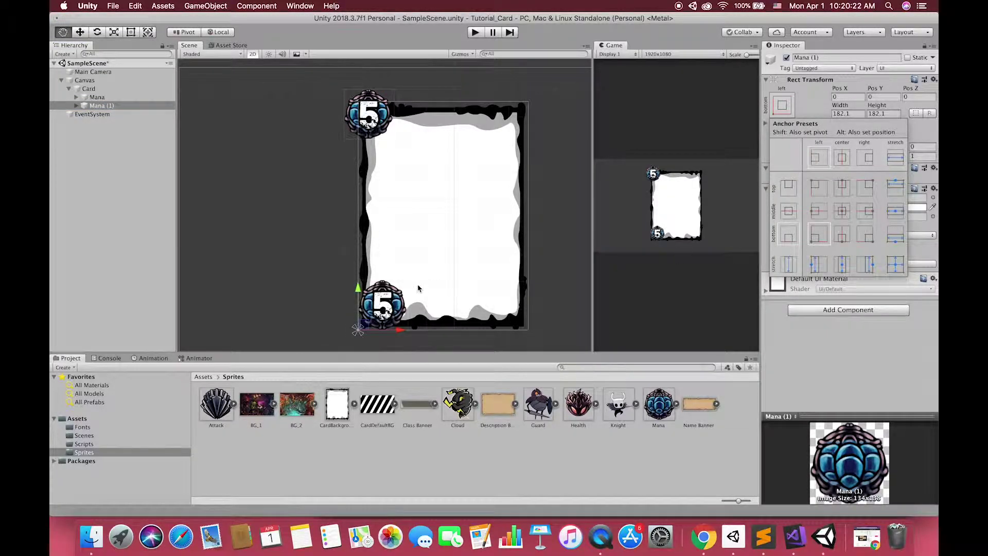
left_click(425, 298)
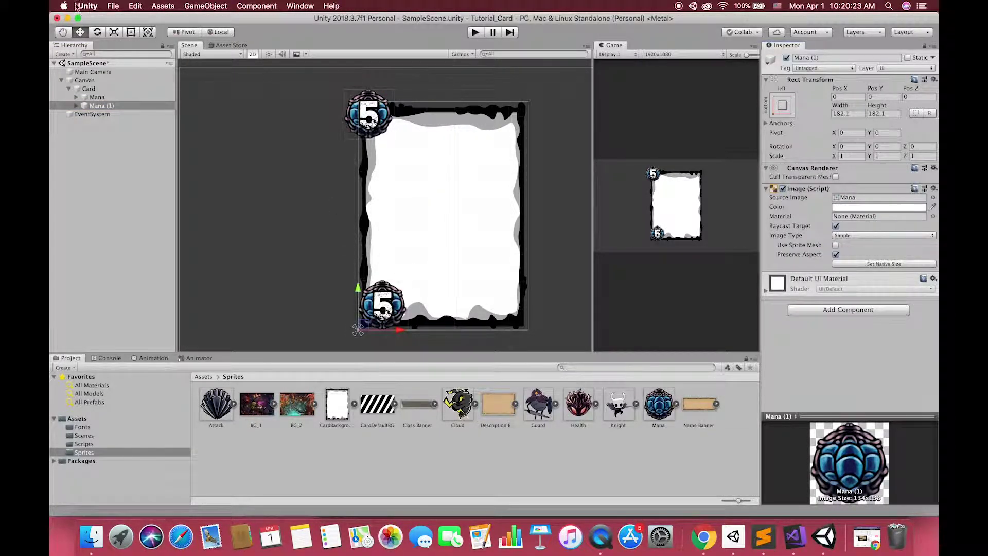
- Rename the copy to Attack and begin renaming its number text child
left_click(89, 106)
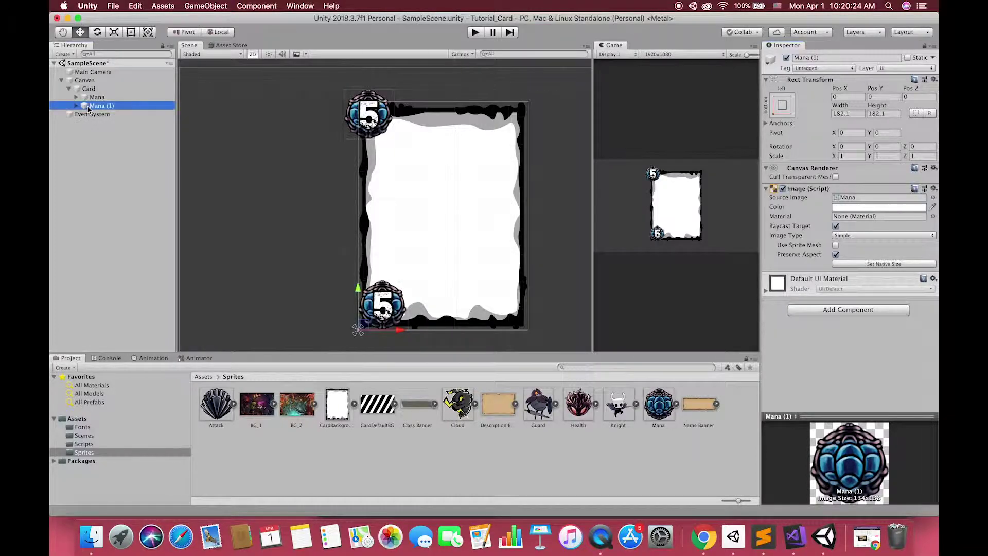
key("Return")
type("Attack")
key("Return")
key("Right")
key("Down")
key("Return")
- Name the number text AttackText and shift the Attack badge down-left over the card corner
type("AttackT")
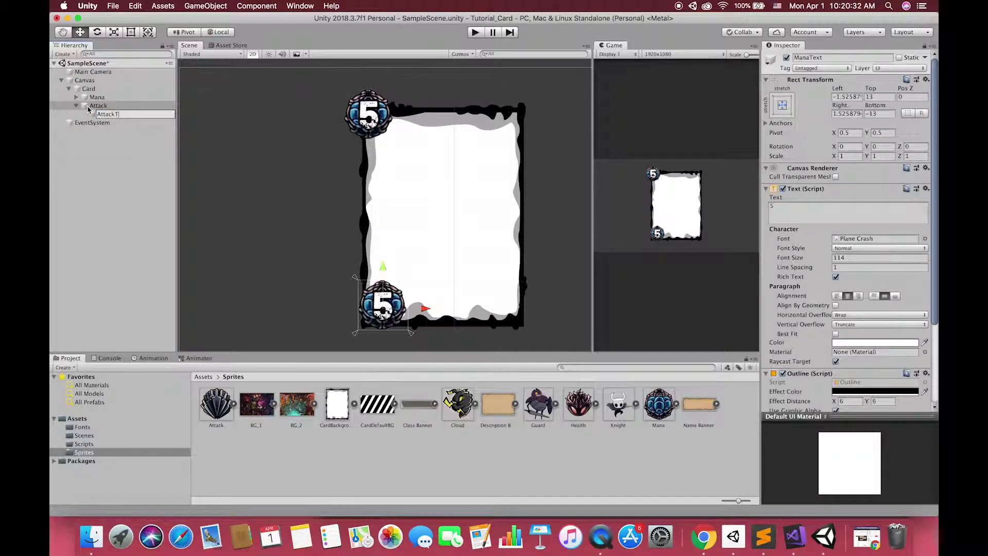
type("ext")
key("Return")
left_click(98, 105)
left_click_drag(364, 334, 346, 344)
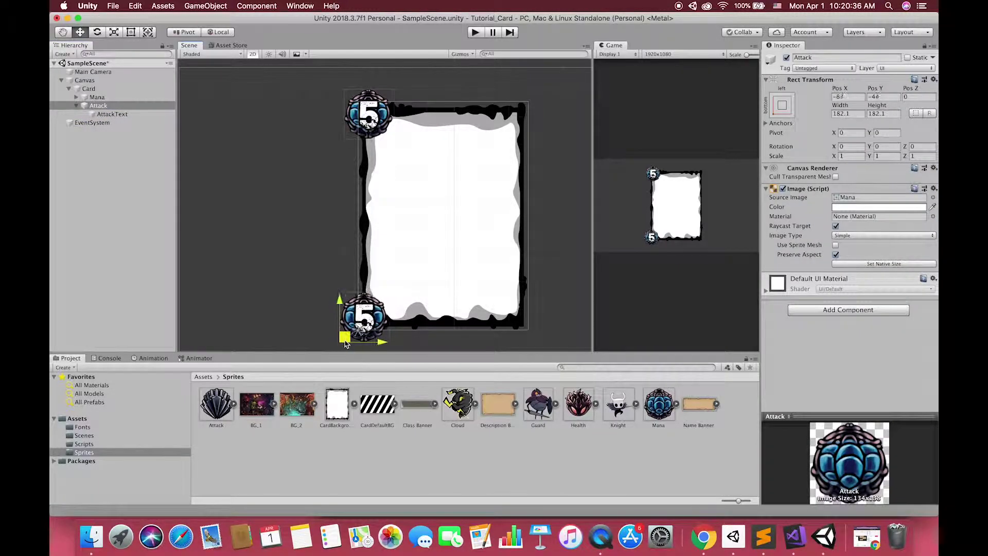
- Give the Attack badge the Attack sprite as its Source Image
left_click_drag(222, 412, 880, 198)
key("q")
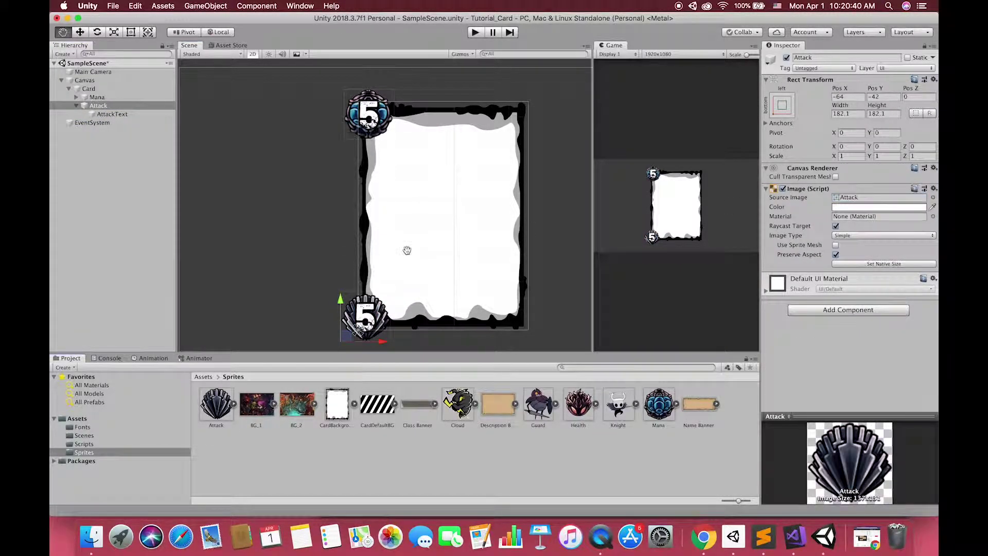
left_click_drag(407, 250, 399, 212)
scroll(397, 222, "down", 2)
key("w")
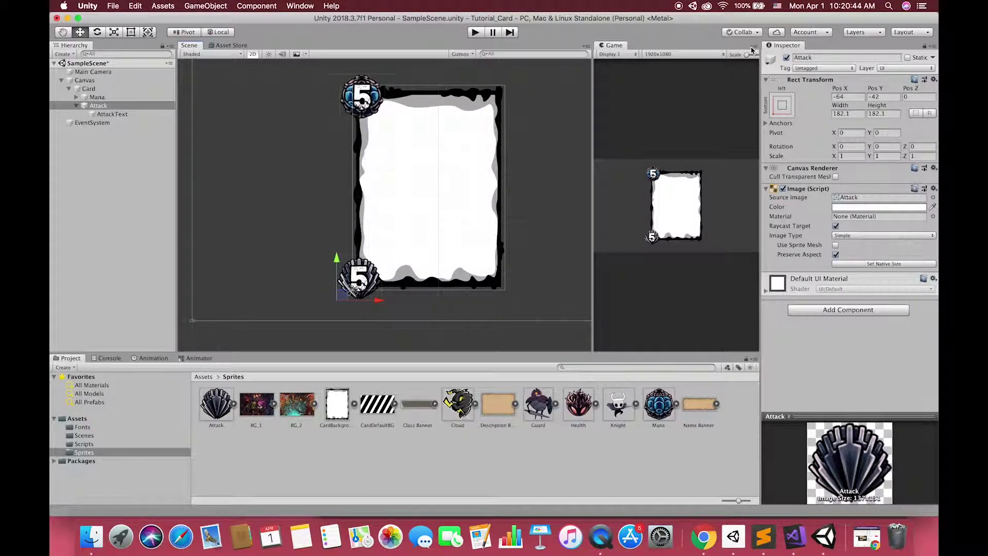
scroll(635, 215, "up", 3)
scroll(635, 214, "down", 2)
scroll(397, 252, "down", 1)
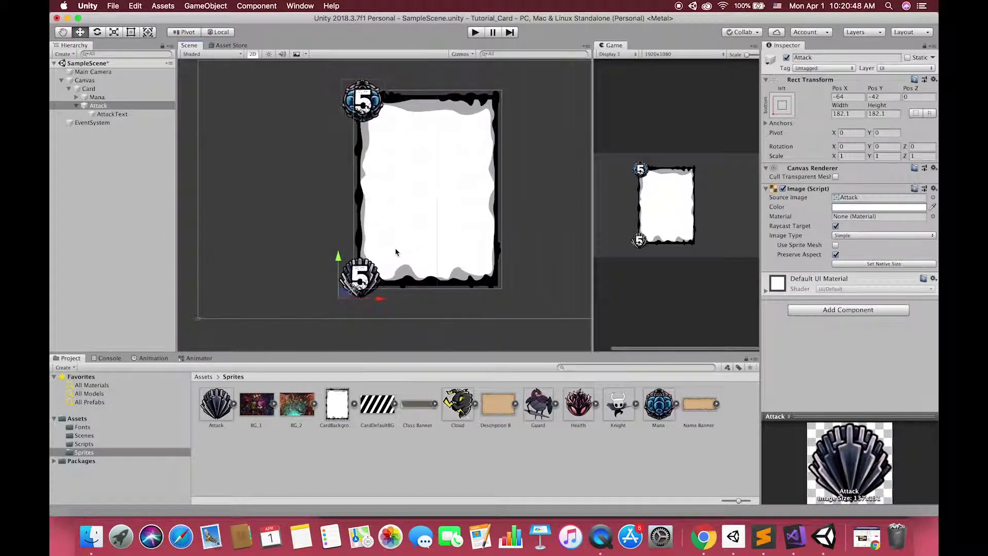
- Set the attack number text to 3
left_click(112, 113)
left_click(788, 214)
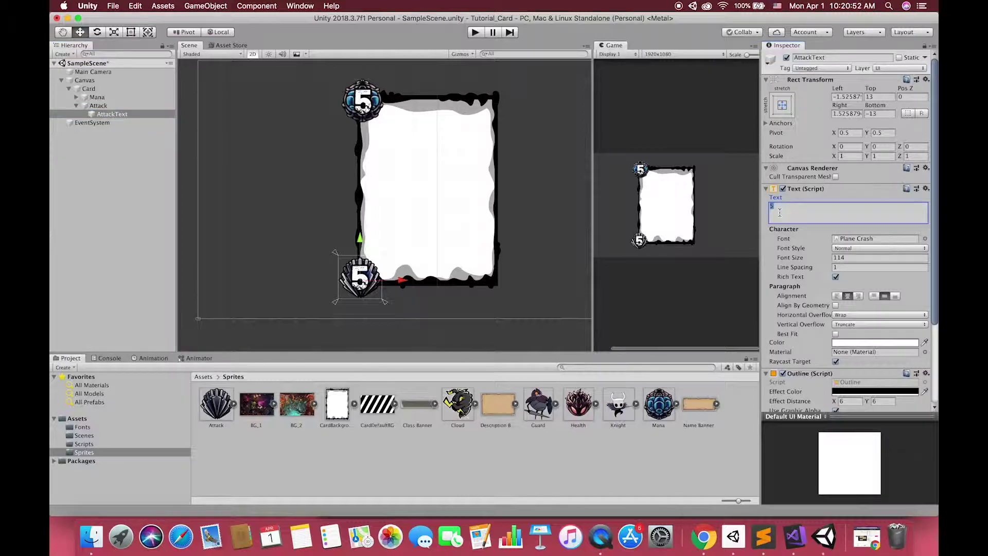
type("3")
- Enlarge the Attack badge to about 214.2 with the Rect tool
left_click(382, 262)
key("t")
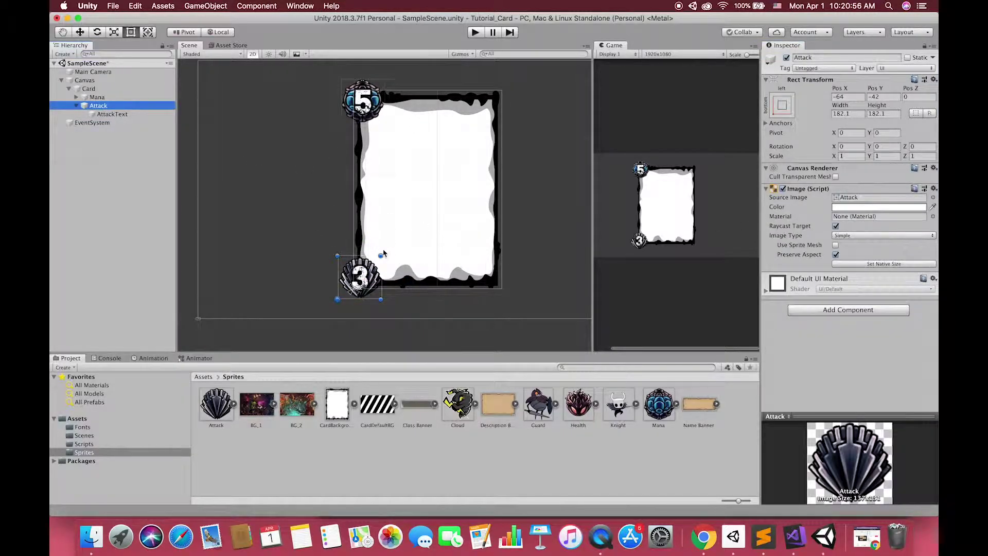
left_click_drag(382, 255, 387, 250)
- Duplicate the Attack badge, anchor it bottom-right, and rename it Health
key("super+d")
left_click(783, 105)
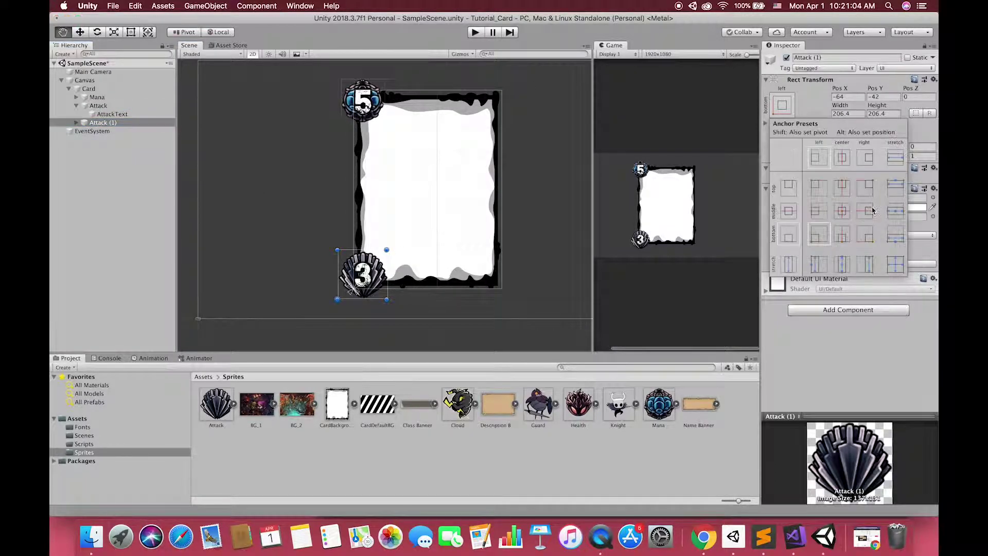
left_click(865, 235, "alt+shift")
left_click(95, 123)
key("Return")
type("Health")
key("Return")
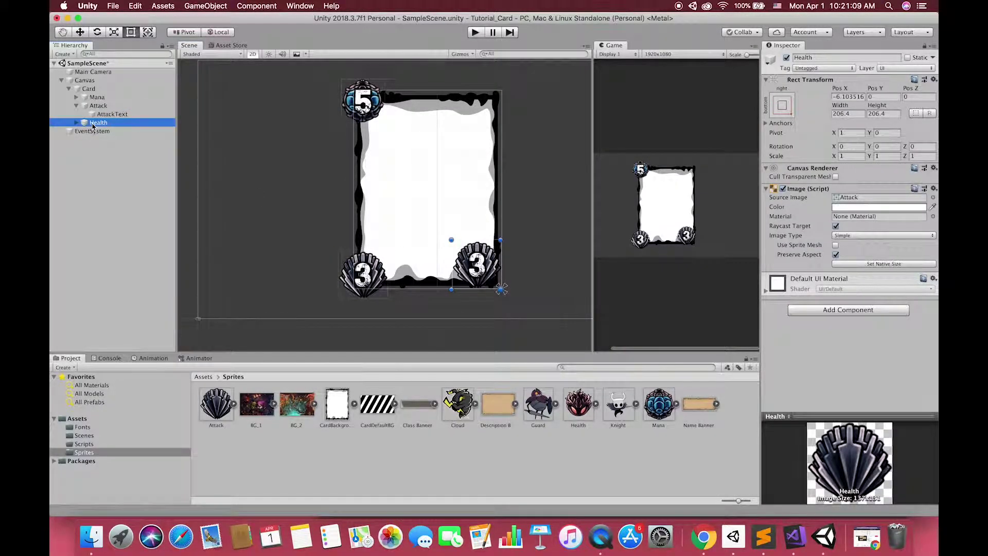
- Rename the Health badge's number text to HealthText
key("Right")
key("Down")
key("Return")
type("Heal")
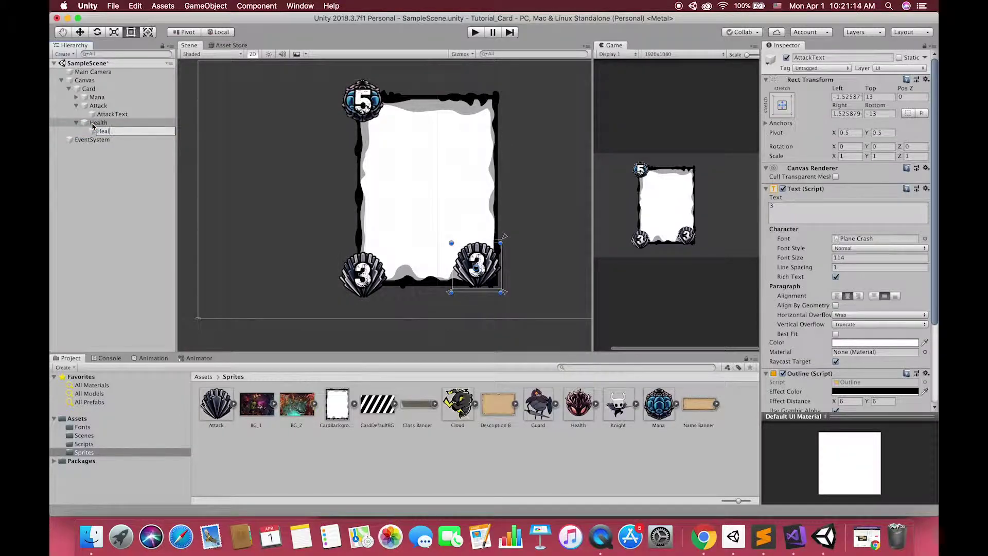
type("thText")
key("Return")
- Give the Health badge the red Health sprite
left_click(870, 240)
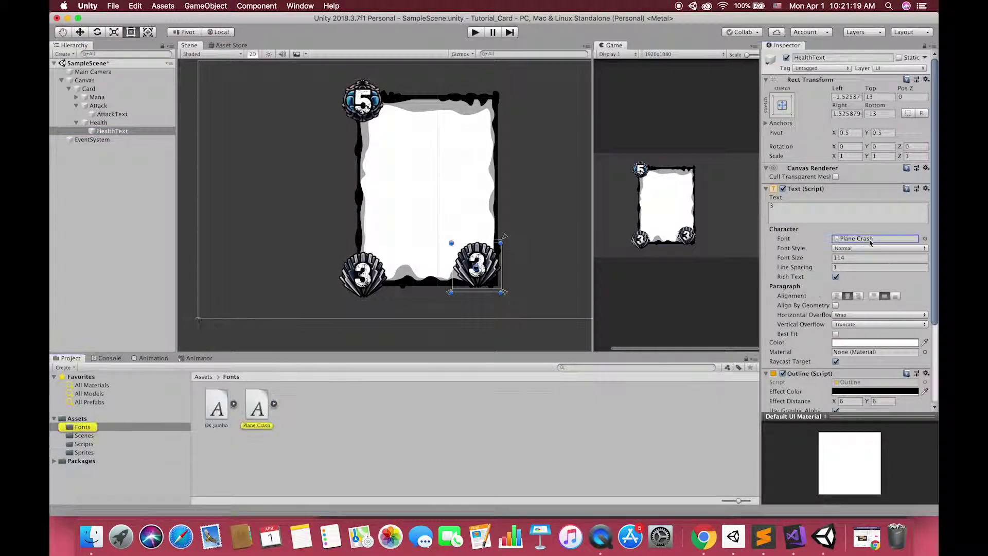
left_click(98, 122)
left_click(83, 452)
left_click(129, 125)
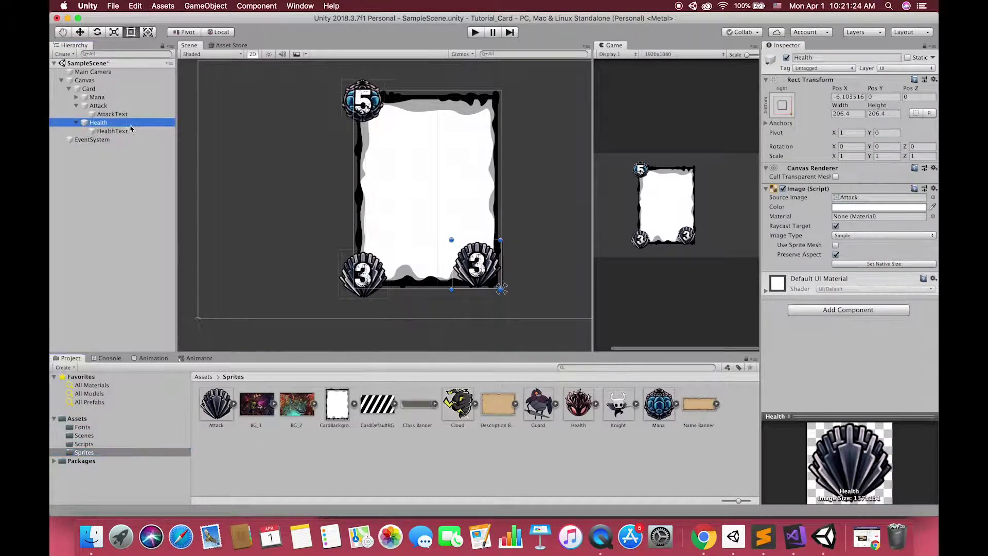
mouse_move(579, 404)
left_mouse_down()
mouse_move(890, 180)
mouse_move(877, 197)
left_mouse_up()
- Move the Health badge to the card's lower-right corner and enlarge it to match Attack
scroll(546, 307, "up", 4)
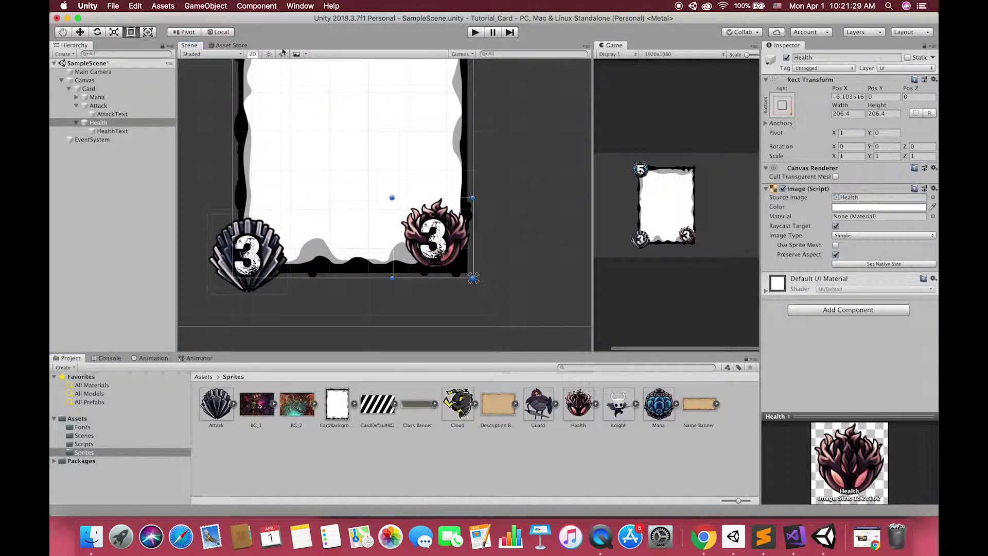
key("w")
left_click_drag(477, 276, 509, 298)
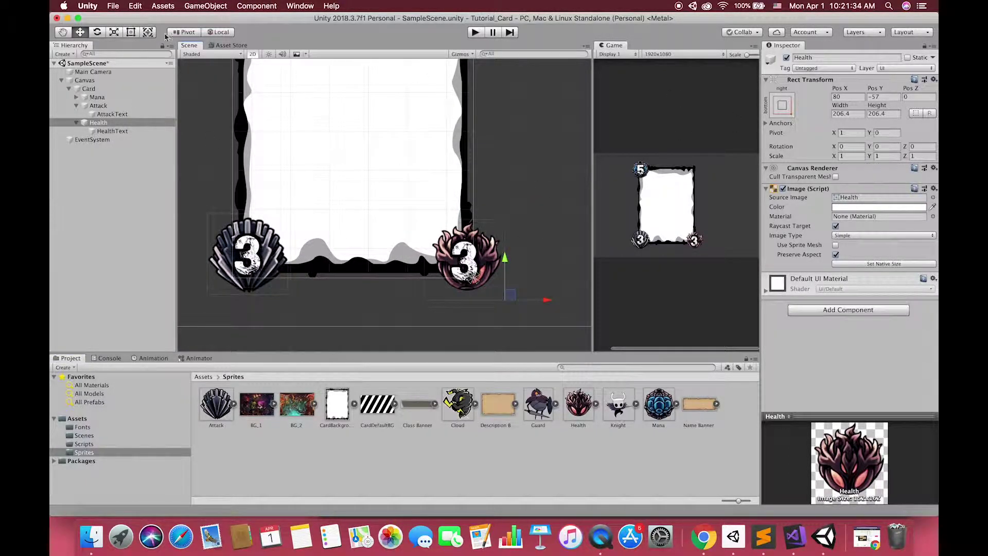
key("t")
mouse_move(424, 221)
left_mouse_down()
mouse_move(507, 220)
mouse_move(417, 212)
left_mouse_up()
scroll(536, 264, "down", 2)
left_click(535, 264)
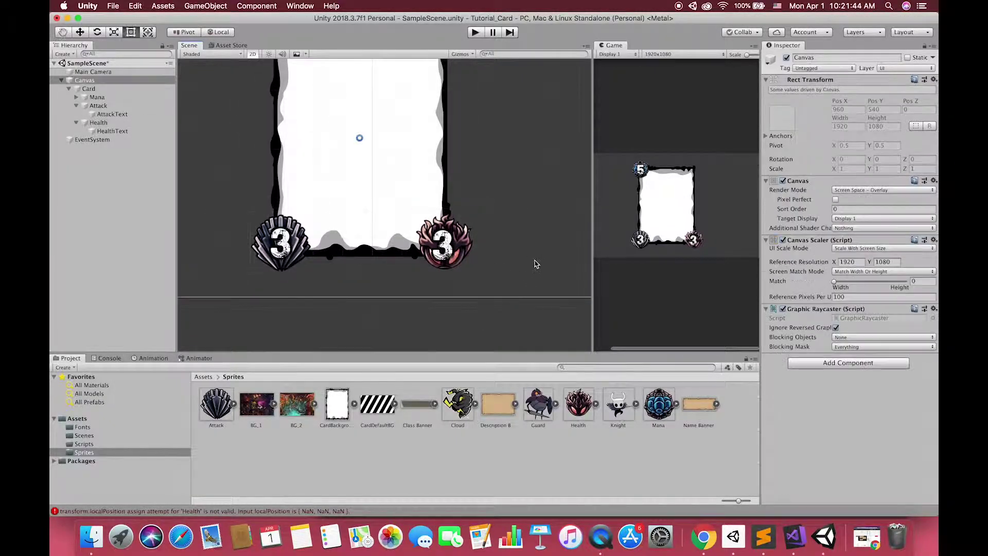
scroll(355, 134, "down", 1)
- Set the health number text to 4
left_click(113, 131)
double_click(772, 206)
type("4")
scroll(386, 179, "down", 1)
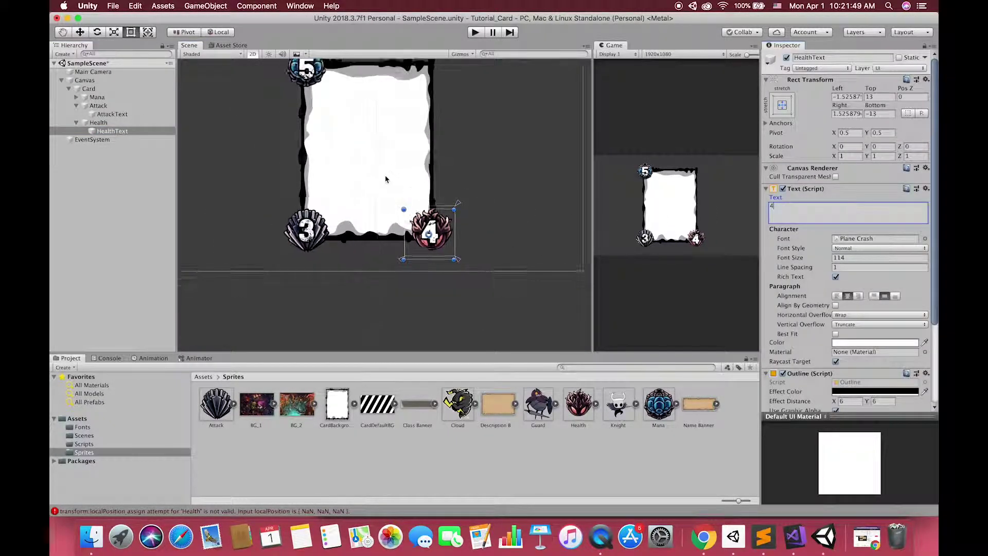
scroll(386, 178, "up", 2)
left_click(76, 123)
- Add a new image under Card using the Class Banner sprite with Preserve Aspect on
left_click(76, 105)
right_click(85, 89)
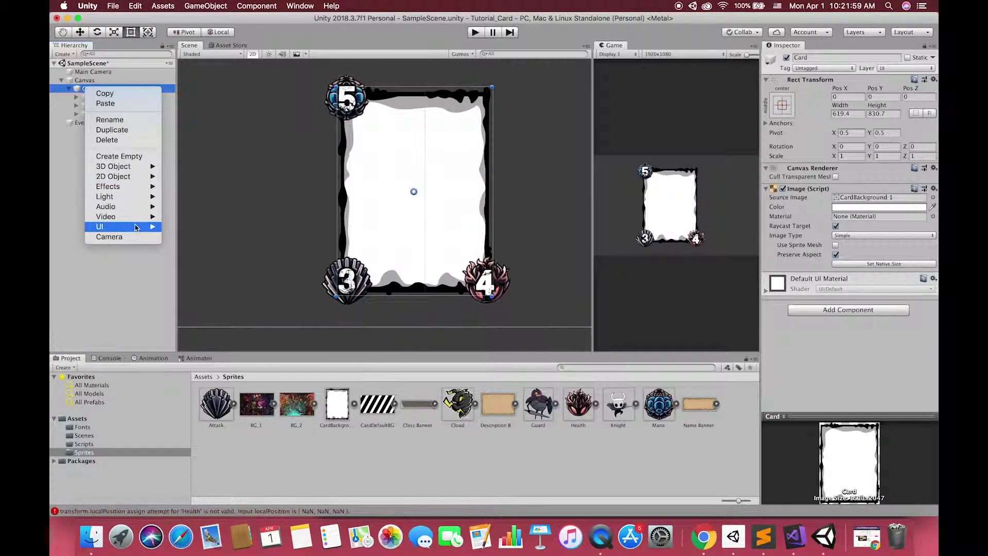
mouse_move(136, 227)
left_click(181, 248)
left_click_drag(417, 404, 875, 197)
left_click(836, 254)
- Anchor the banner bottom-stretch and size it along the card's bottom edge
left_click_drag(426, 178, 467, 175)
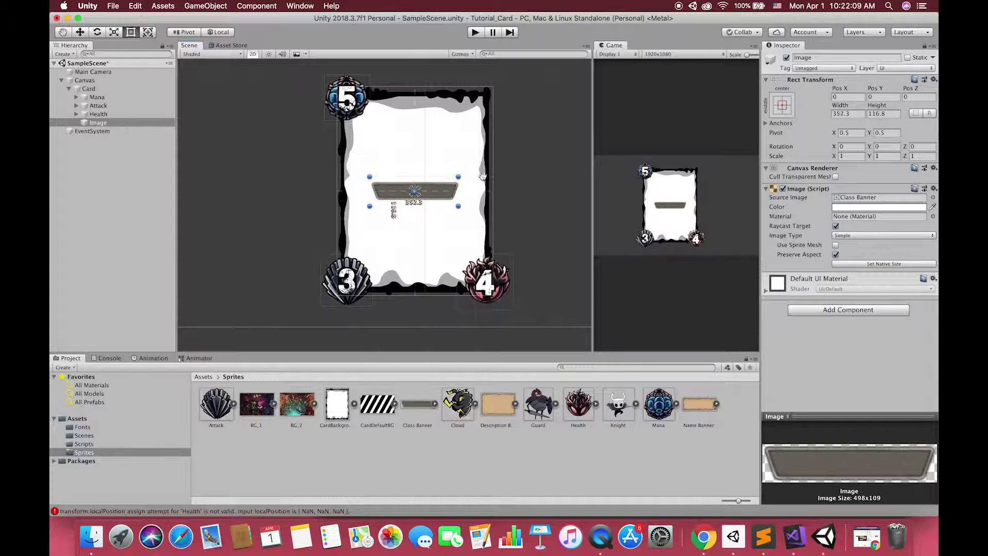
left_click(783, 105)
left_click(896, 234, "alt+shift")
scroll(386, 292, "up", 3)
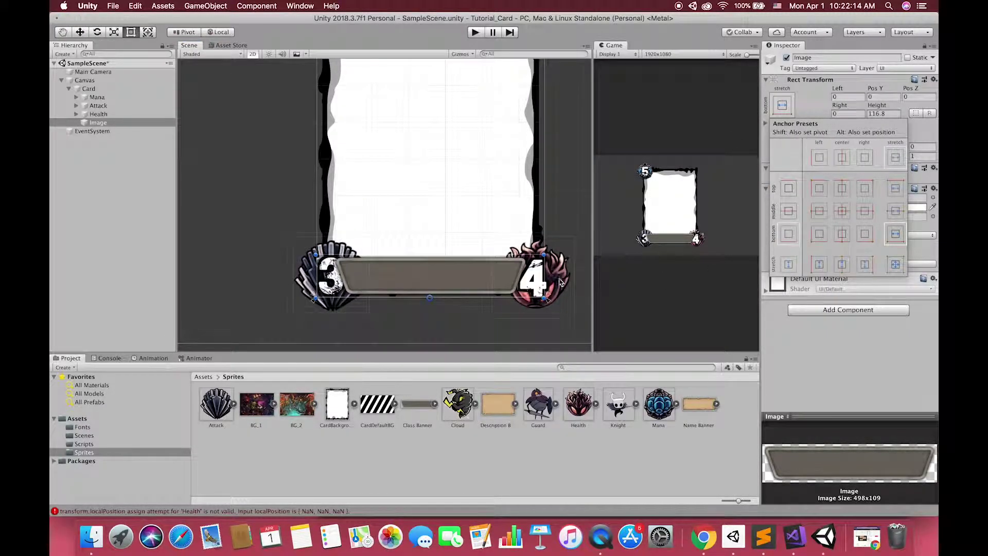
left_click(479, 280)
left_click_drag(544, 278, 502, 280, "alt")
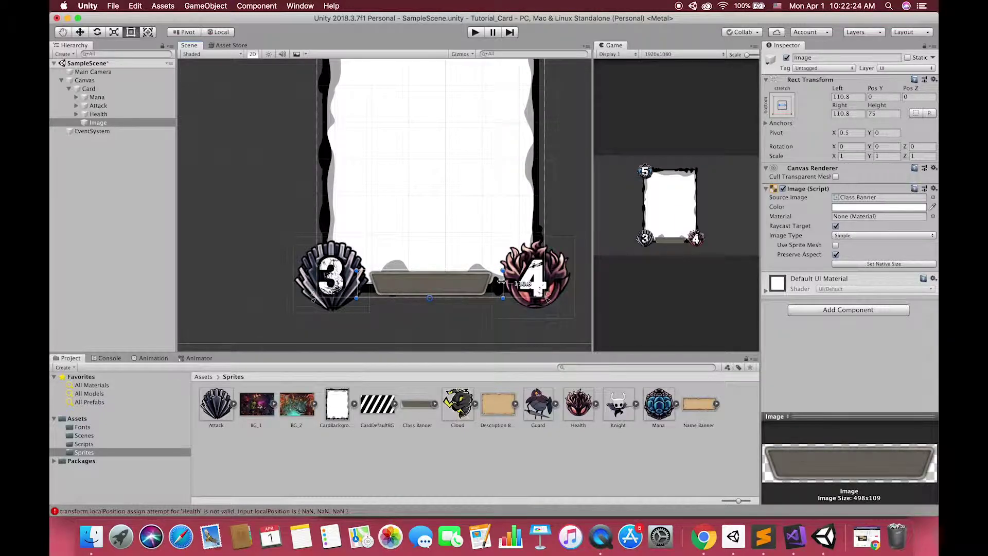
scroll(502, 281, "down", 2)
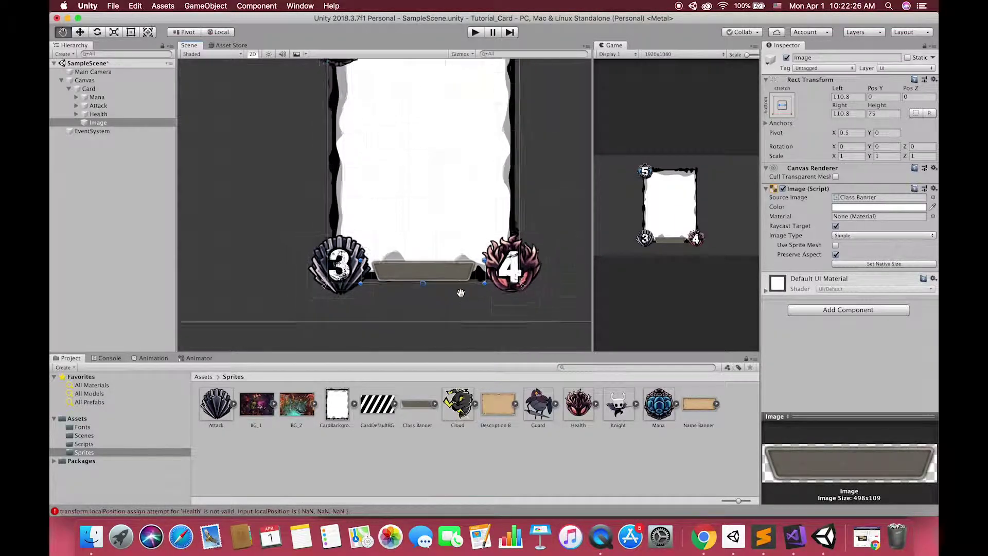
- Nudge the Health badge slightly left and begin renaming the banner image
left_click(97, 114)
key("w")
left_click_drag(569, 297, 565, 297)
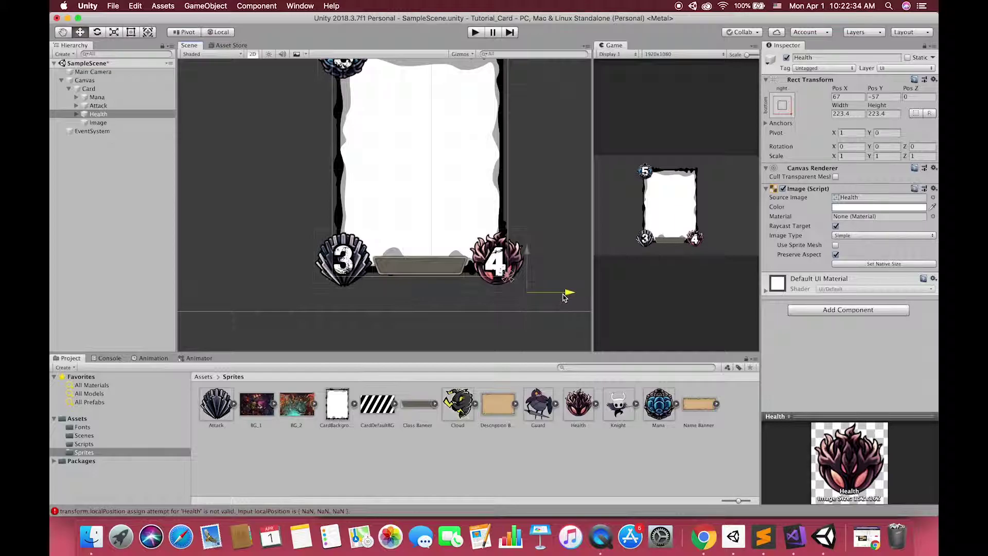
left_click(97, 122)
left_click(96, 122)
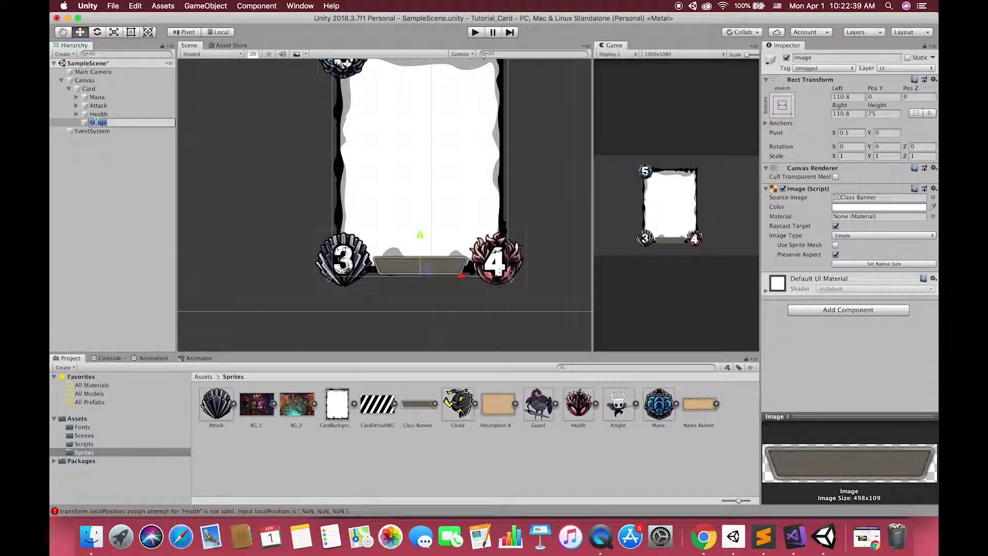
- Name the banner Class Banner and add a stretch-anchored text child named ClassText
type("Class Banner")
key("Return")
right_click(103, 122)
mouse_move(115, 259)
left_click(180, 263)
left_click(782, 105)
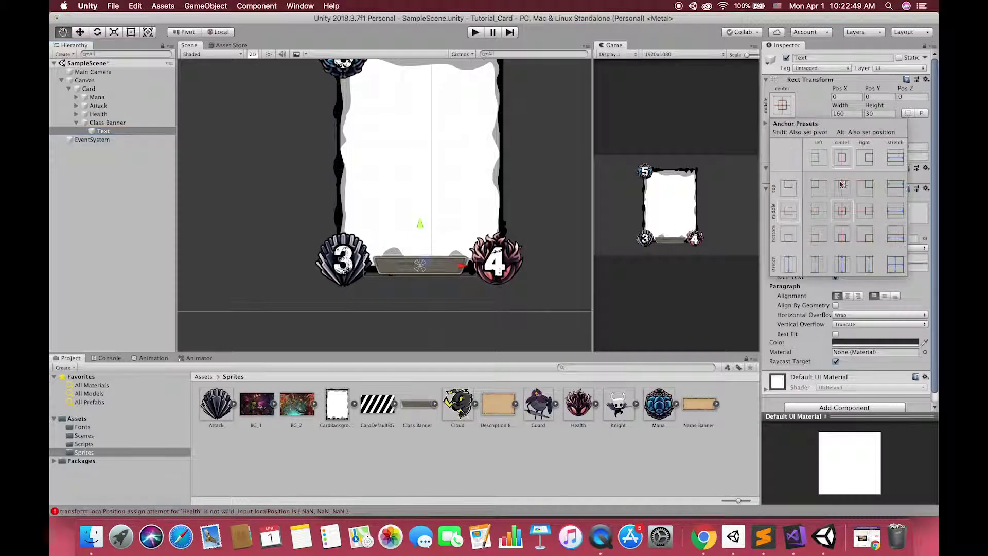
left_click(896, 265, "alt")
key("w")
left_click(103, 131)
type("Class")
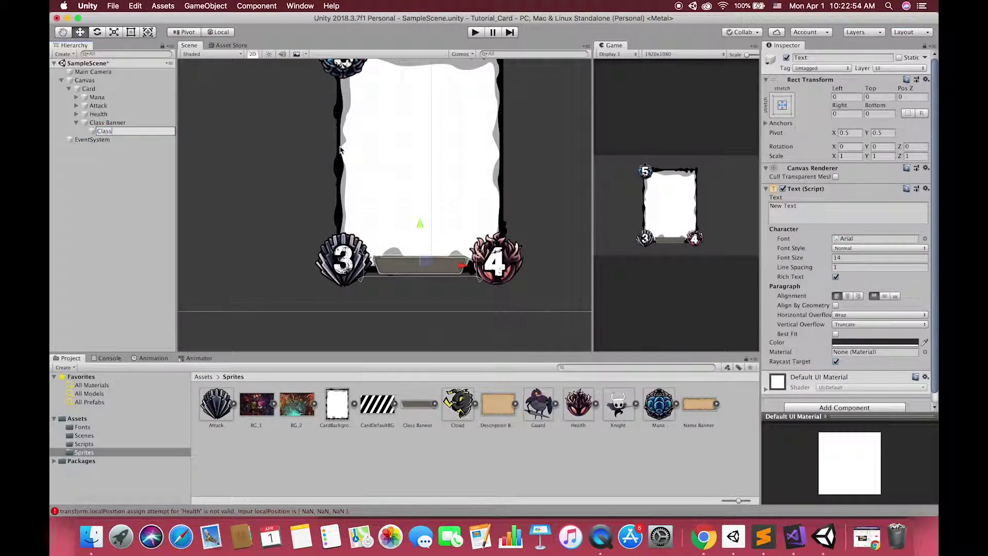
type("Text")
key("Return")
- Make ClassText read Human, centred horizontally and vertically
left_click(111, 123)
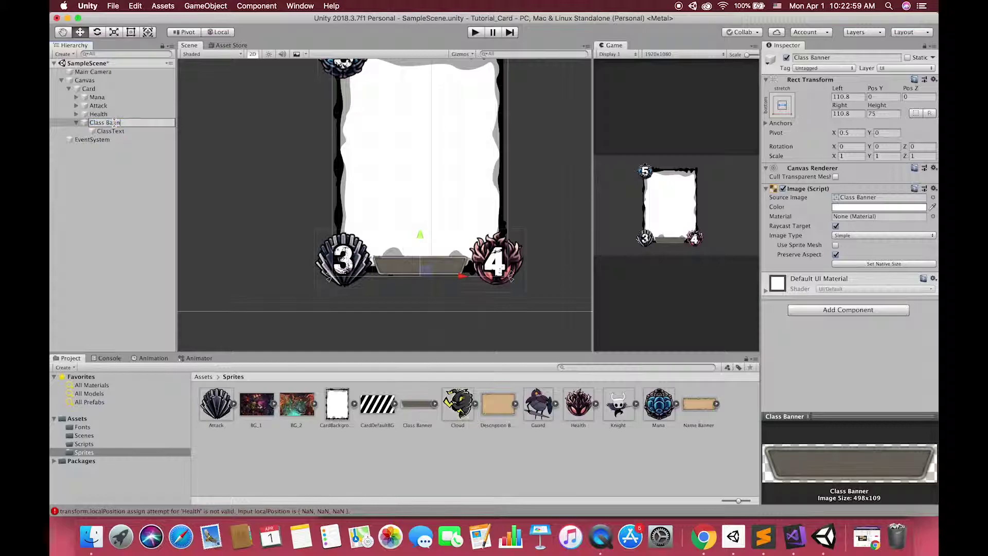
left_click(111, 131)
left_click(814, 206)
type("Human")
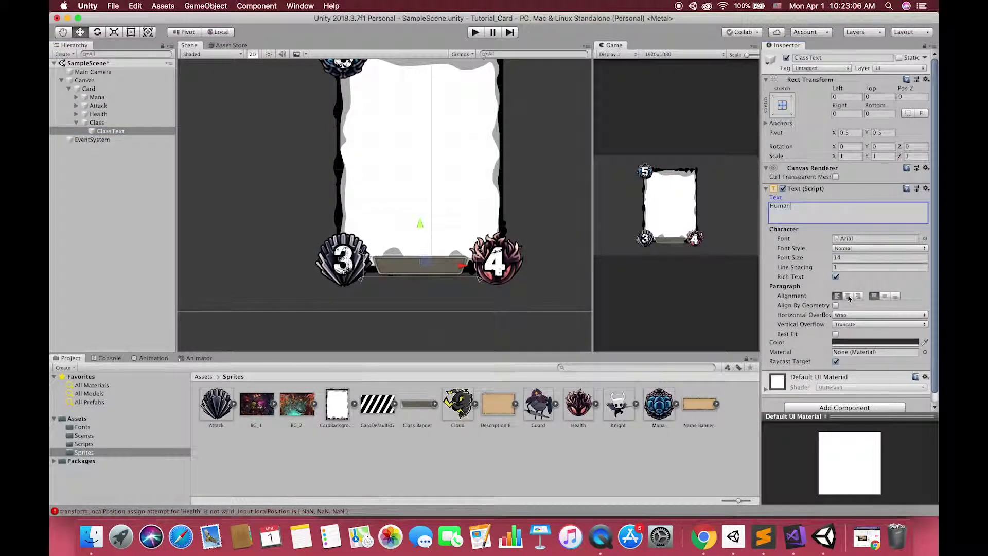
left_click(848, 296)
left_click(885, 296)
- Set the label font to DK Jambo at size 53
left_click(925, 239)
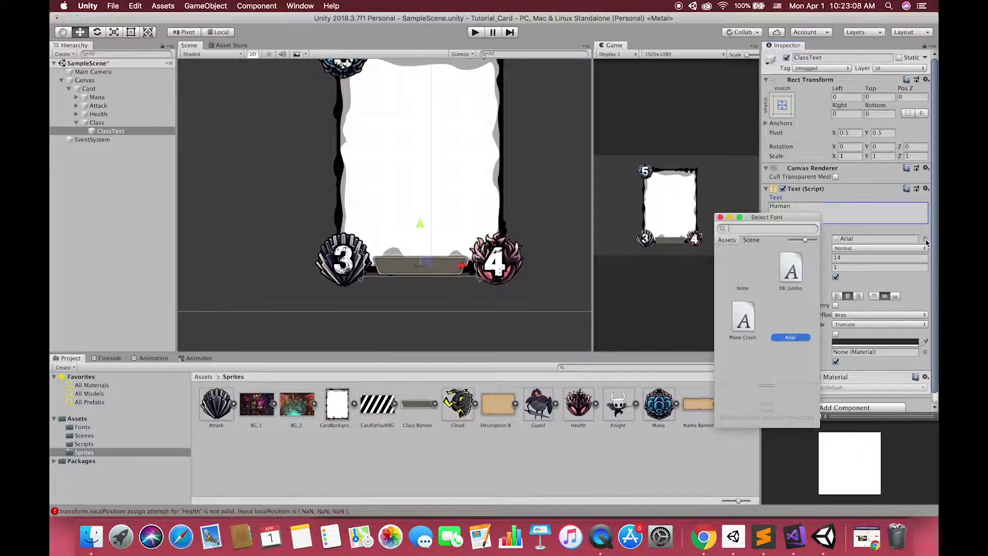
double_click(785, 275)
left_click_drag(801, 259, 822, 258)
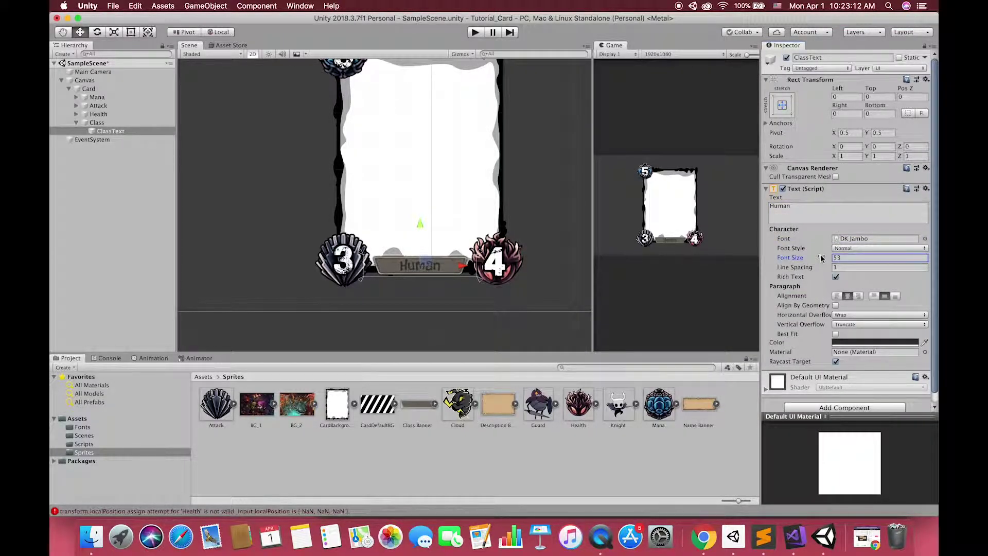
- Add an Outline component to ClassText with a semi-transparent dark colour
scroll(850, 380, "down", 1)
left_click(837, 397)
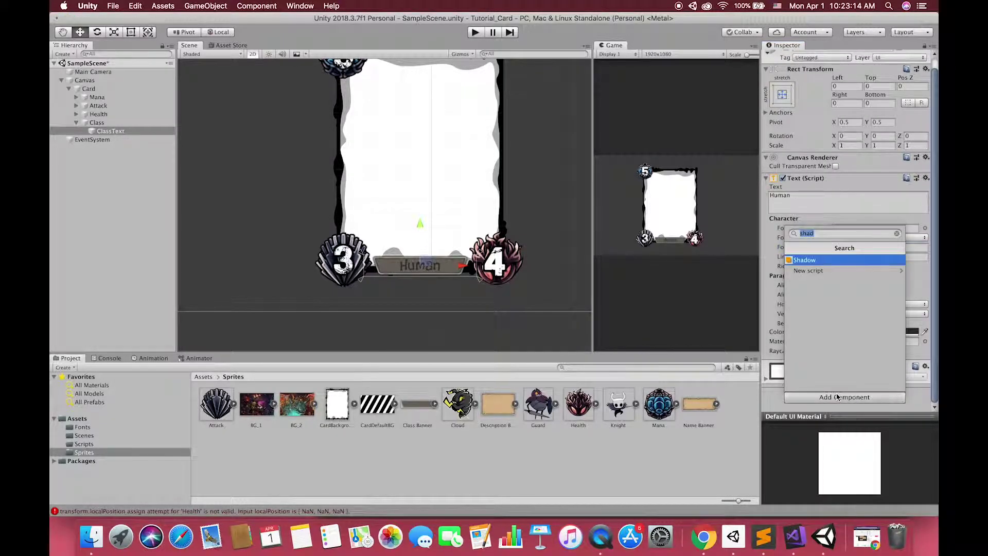
type("outline")
key("Return")
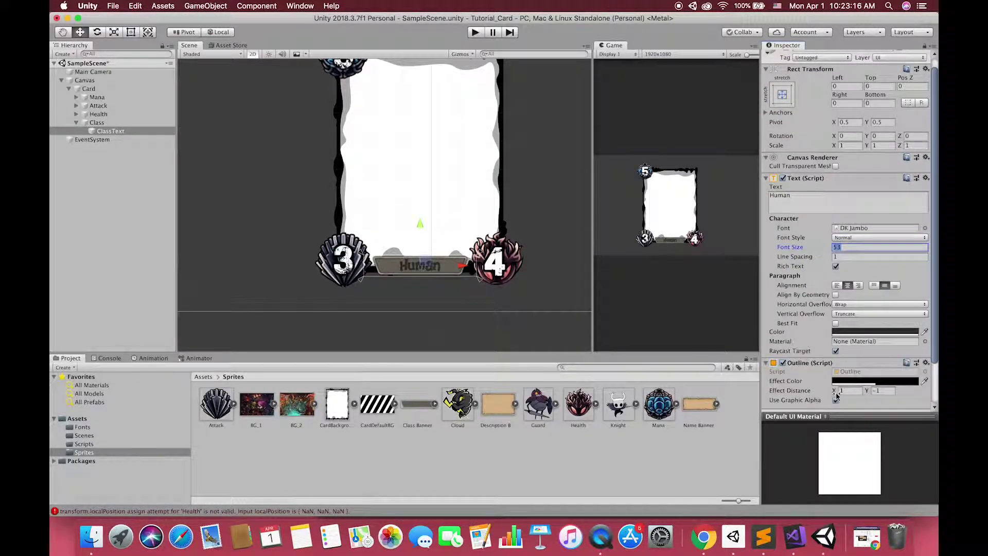
left_click(847, 381)
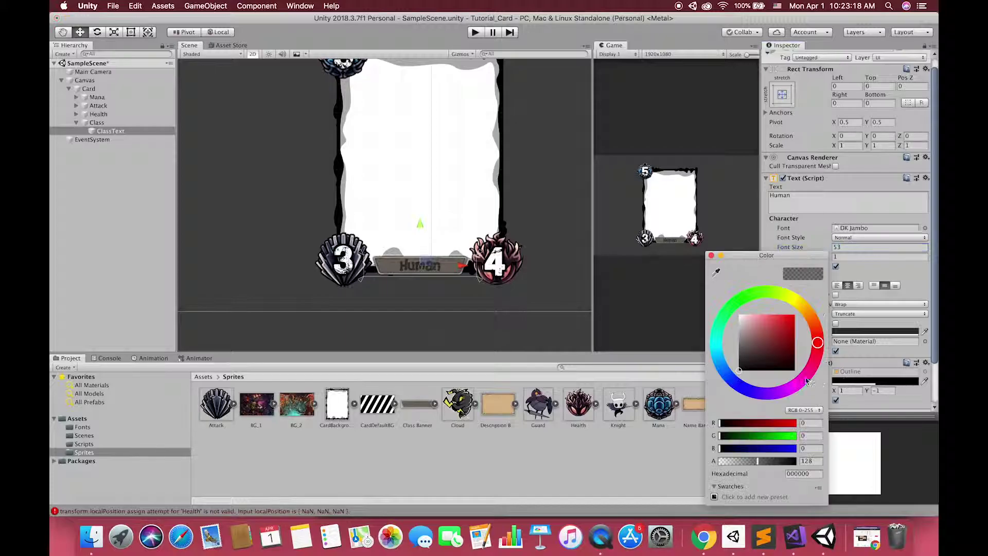
left_click(711, 256)
scroll(393, 141, "down", 5)
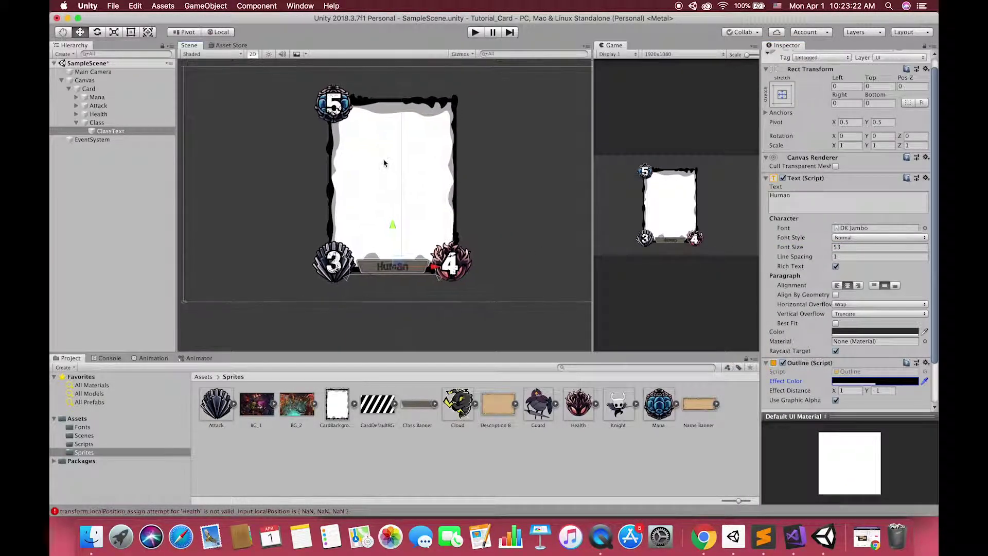
- Add another image under Card, stretch-anchored to fill the card
left_click(78, 123)
left_click(88, 88)
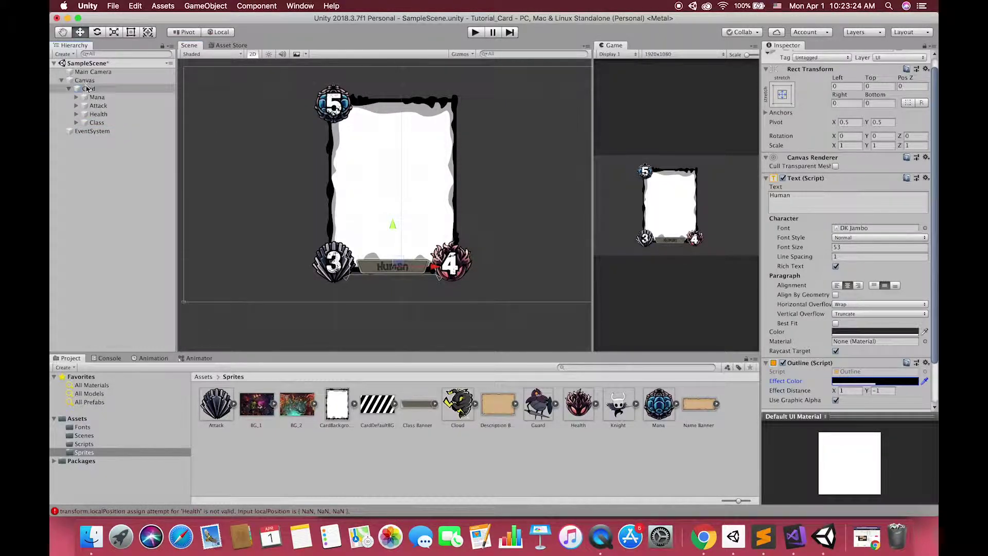
right_click(87, 88)
mouse_move(158, 225)
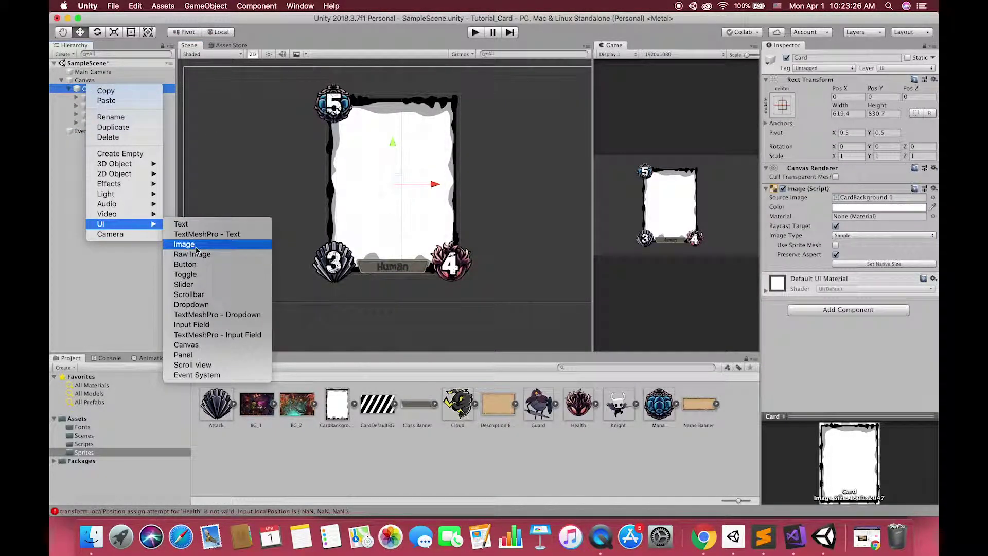
left_click(195, 246)
left_click(779, 107)
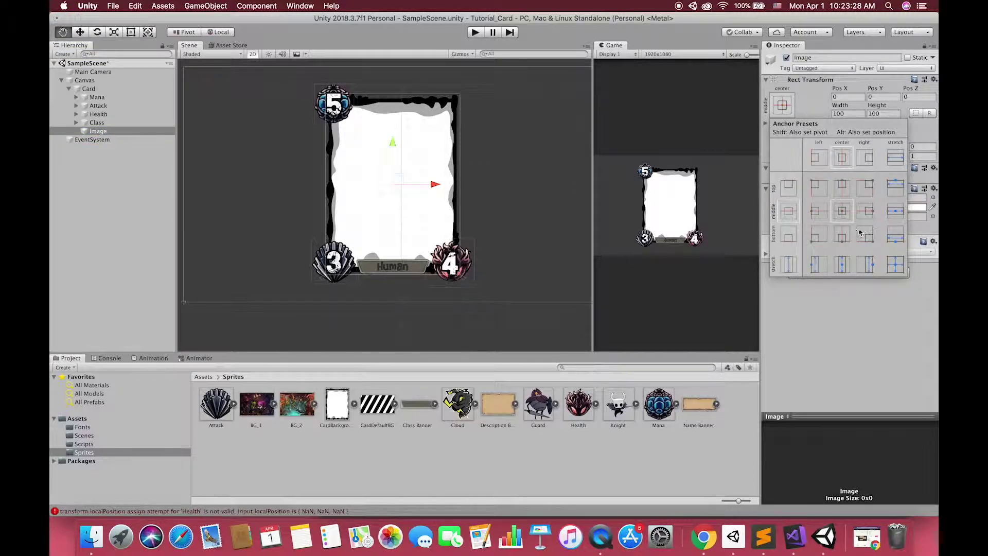
left_click(896, 265, "alt")
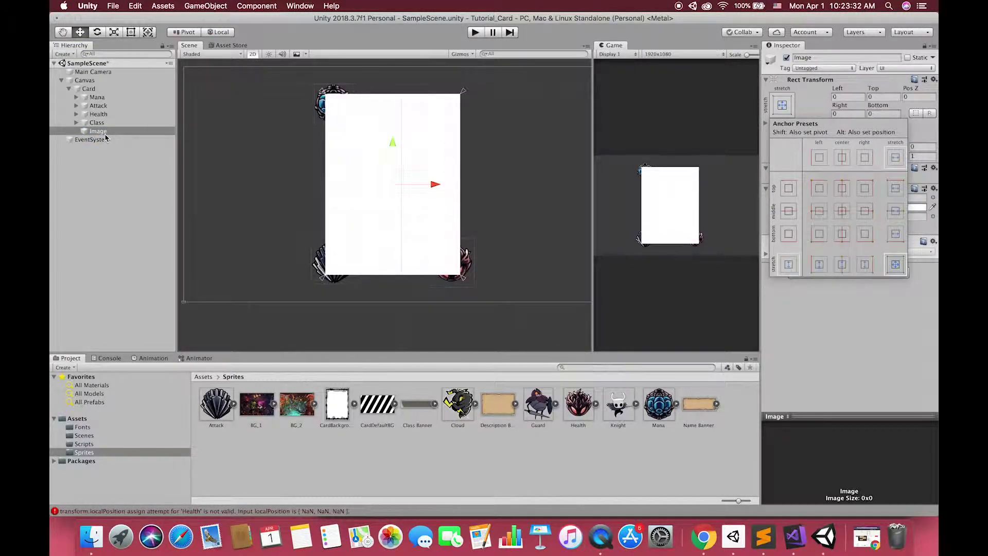
- Resize the image to the card's lower half, inset from the sides and above the class banner
key("t")
left_click_drag(425, 95, 425, 178)
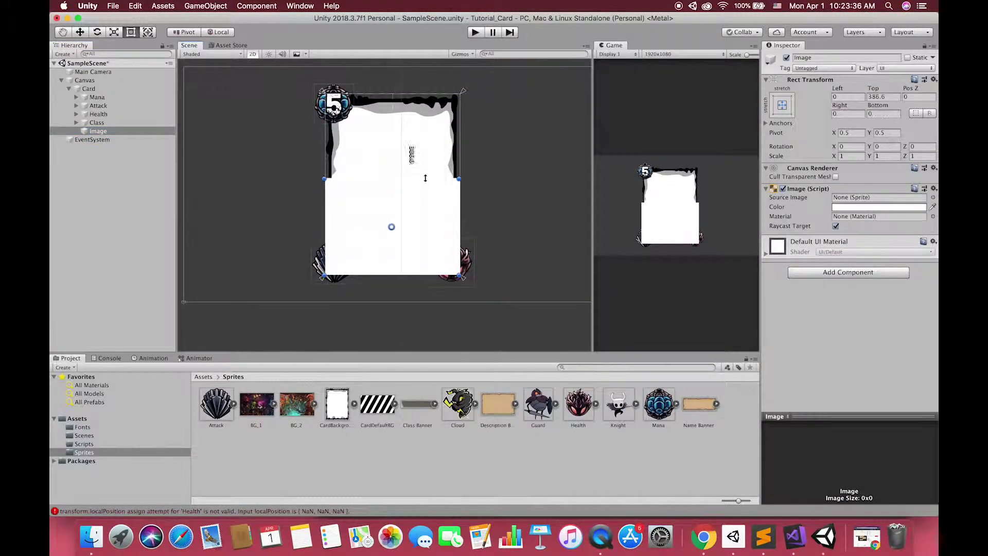
left_click_drag(462, 232, 453, 232, "alt")
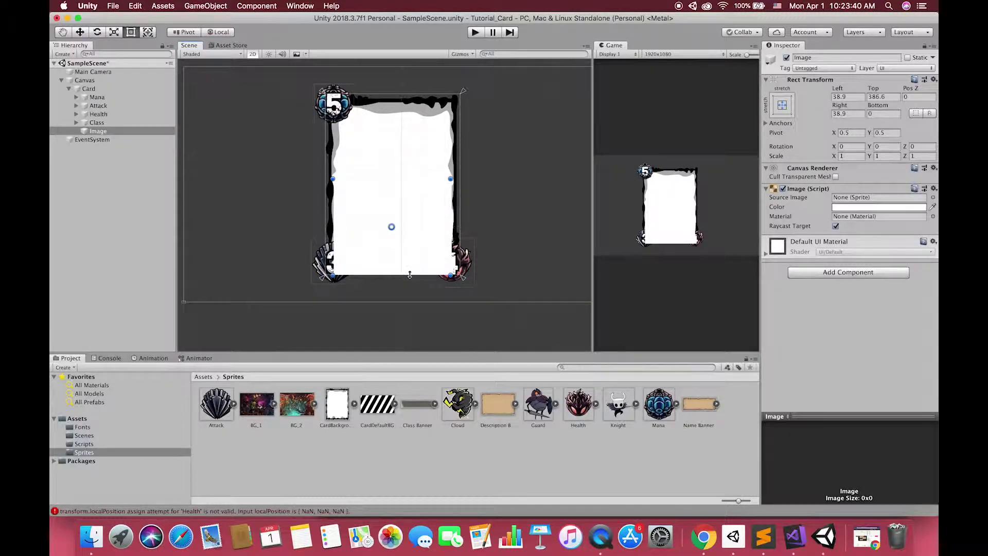
left_click_drag(410, 275, 410, 265)
- Assign the Description Board sprite with Preserve Aspect and rename the image DescriptionBoard
left_click_drag(503, 410, 878, 197)
left_click(837, 255)
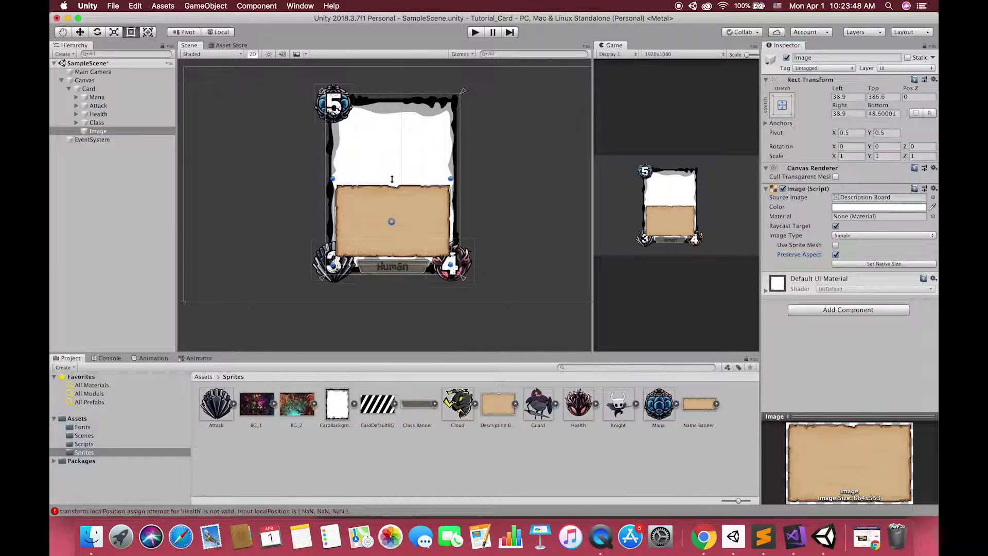
mouse_move(391, 179)
left_mouse_down()
mouse_move(391, 193)
mouse_move(392, 182)
left_mouse_up()
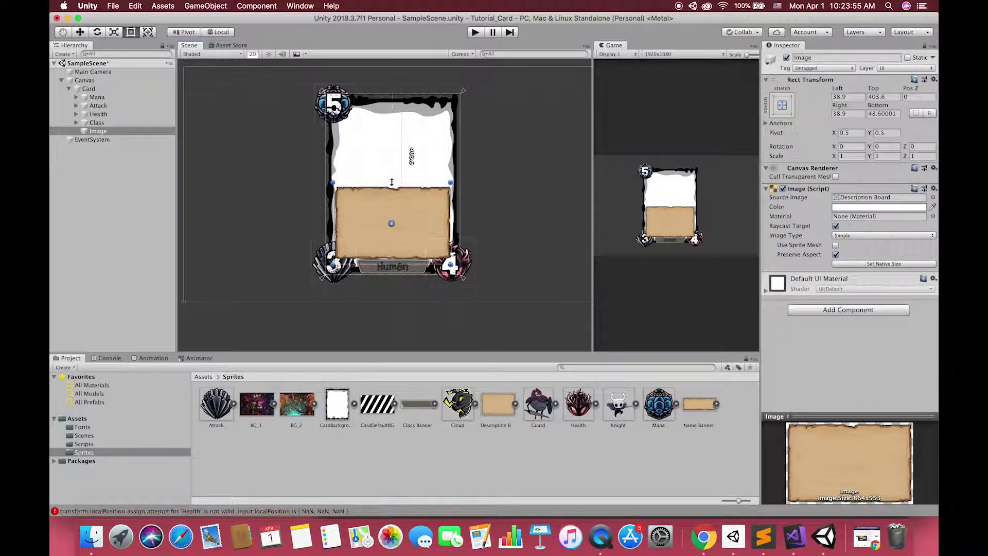
left_click(107, 134)
key("Return")
type("Description")
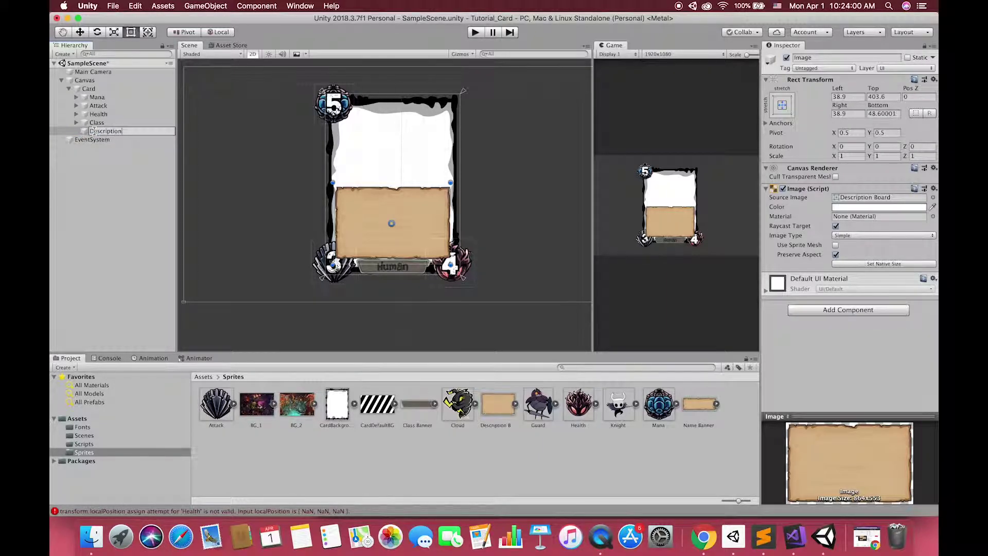
type("Board")
key("Return")
- Add a Text inside DescriptionBoard, stretch it to fill the board, and inset its edges as margins
right_click(106, 133)
mouse_move(154, 271)
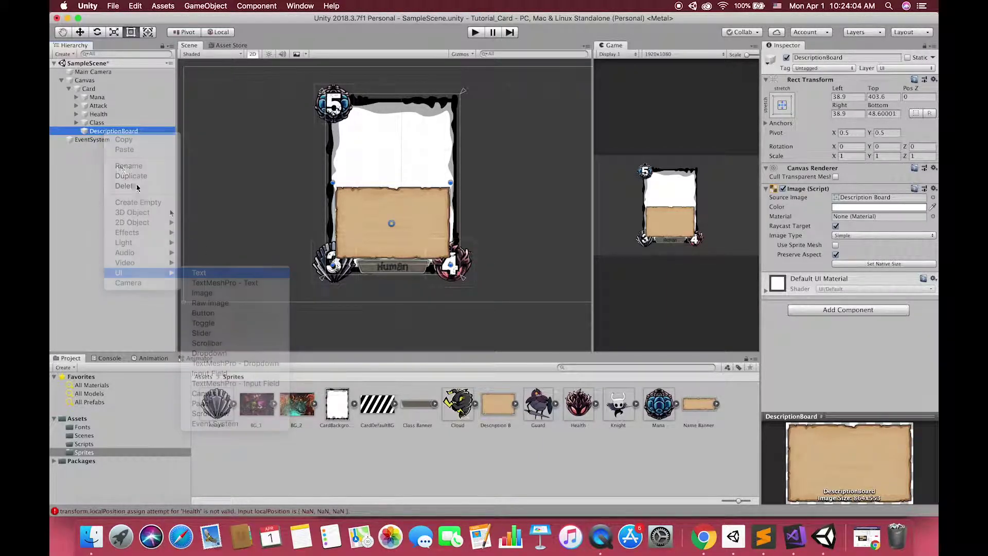
left_click(201, 273)
left_click(782, 105)
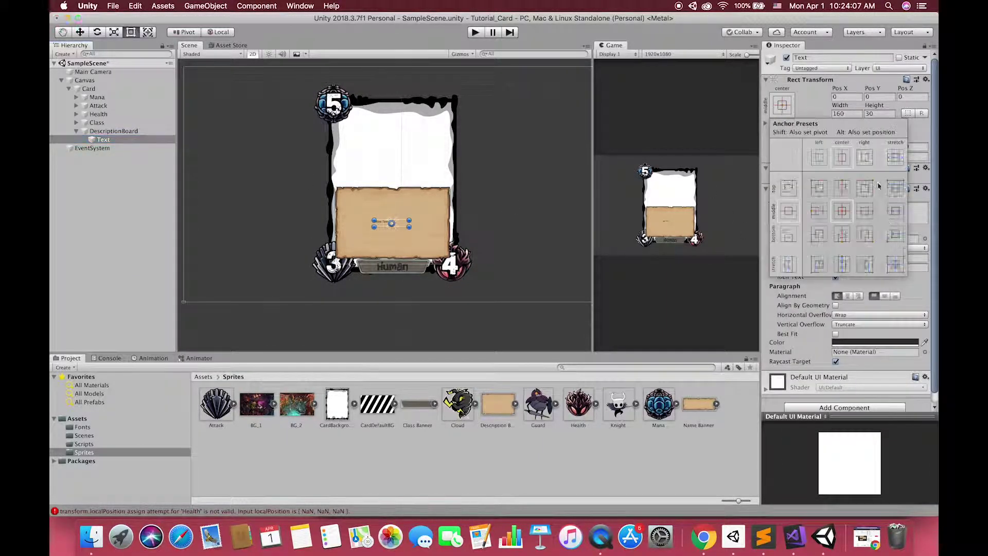
left_click(898, 266, "alt")
left_click_drag(387, 162, 386, 175)
left_click_drag(404, 250, 404, 238)
left_click_drag(325, 216, 329, 216, "alt")
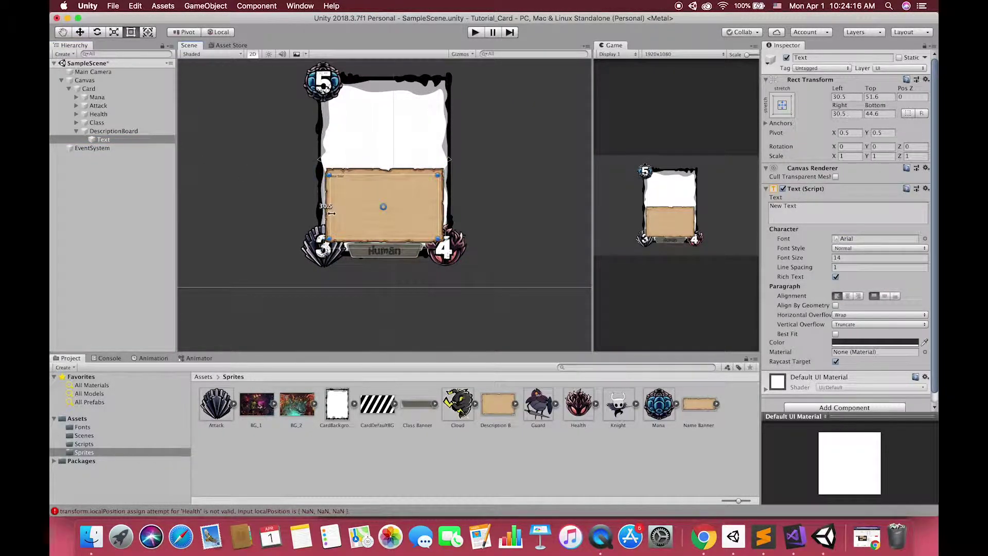
- Enable Best Fit, replace the placeholder with the card description, and set the font to DK Jambo
left_click(836, 334)
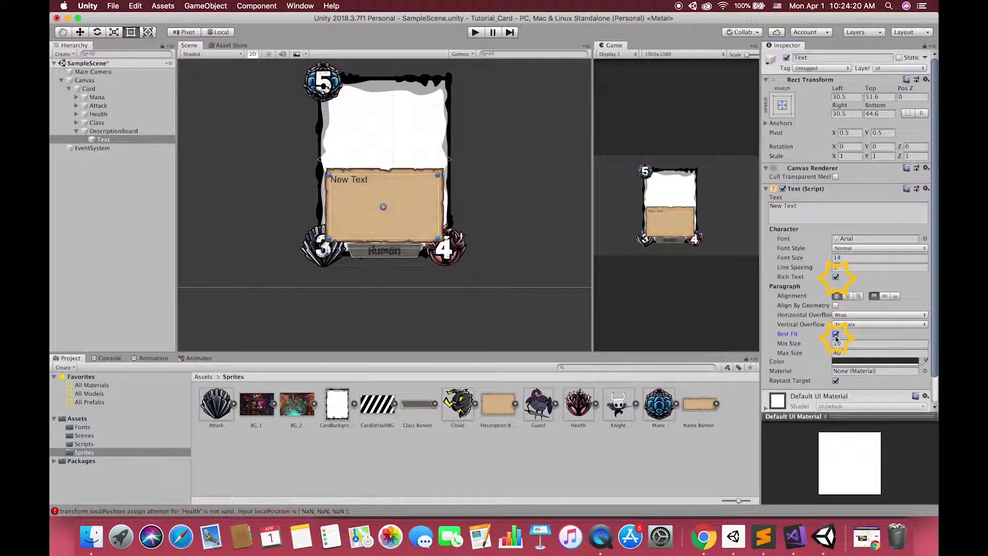
left_click(813, 214)
type("Thi")
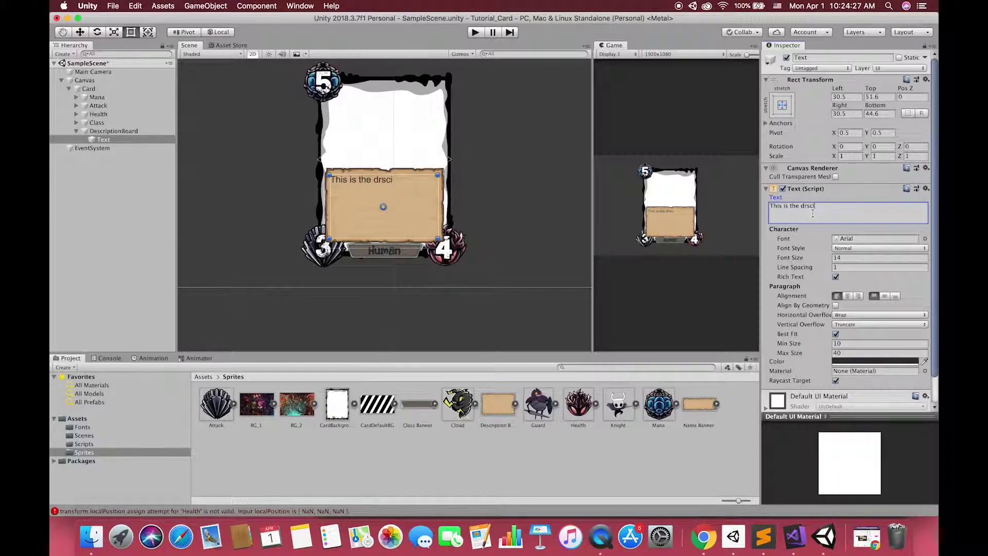
type("s is the drscription board which allows you to write")
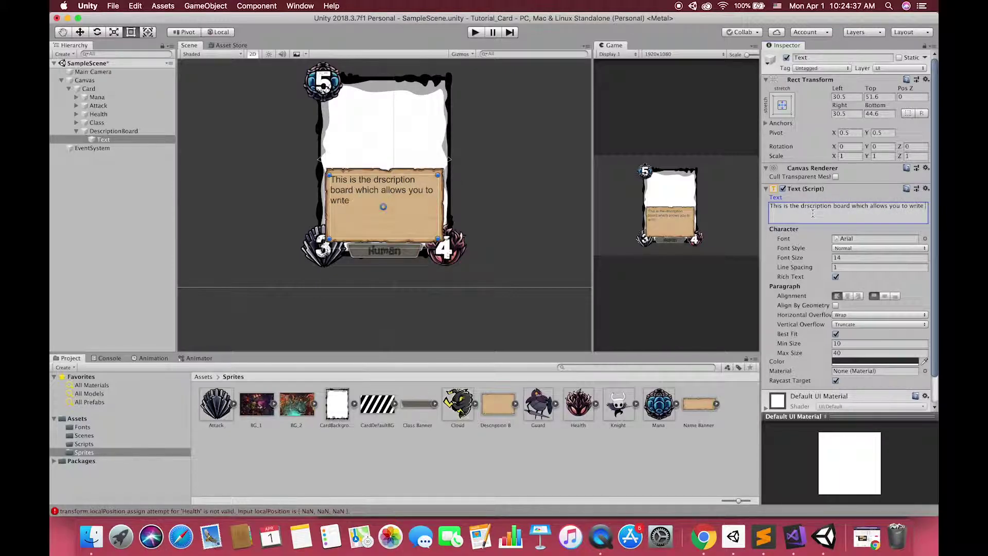
type("thing descript")
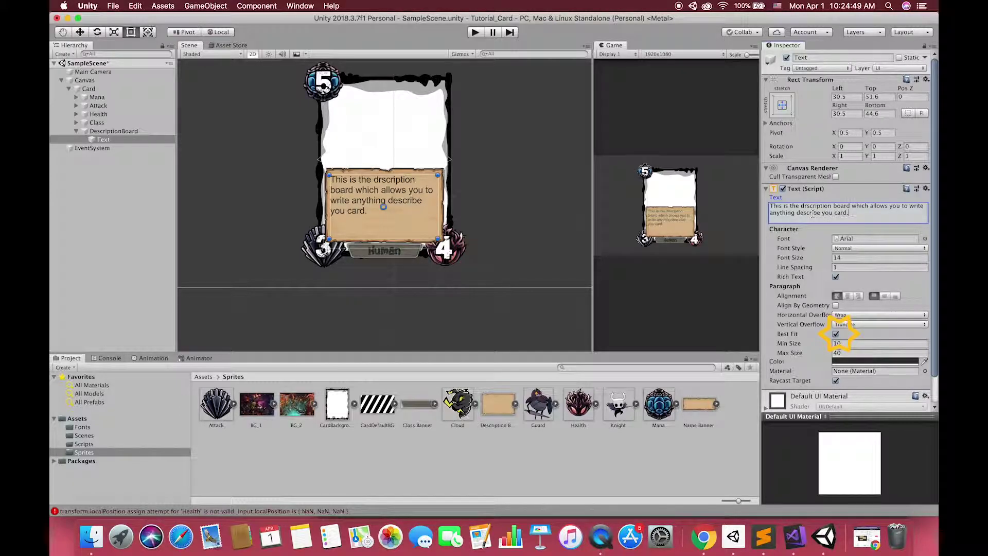
type("resources can be downlo")
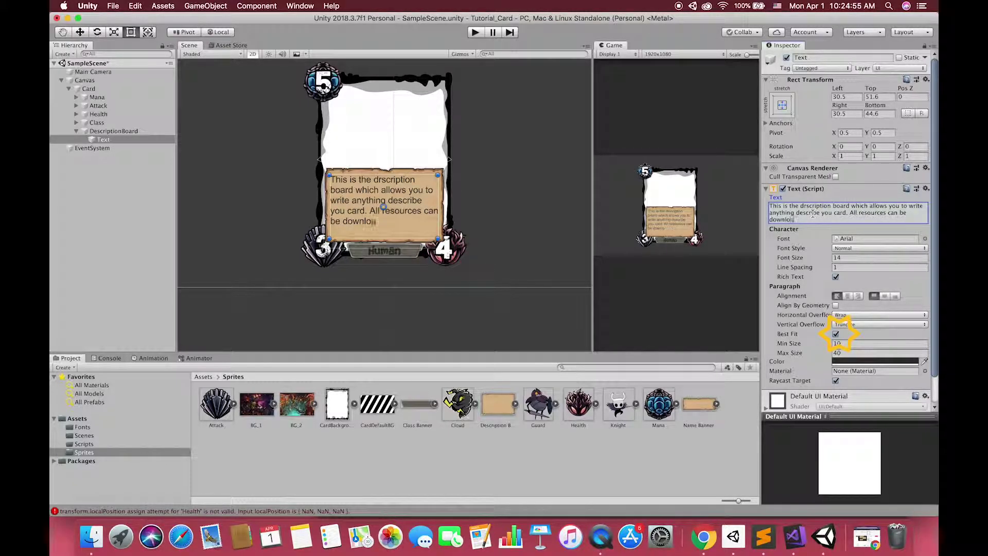
type("aded by the description belo")
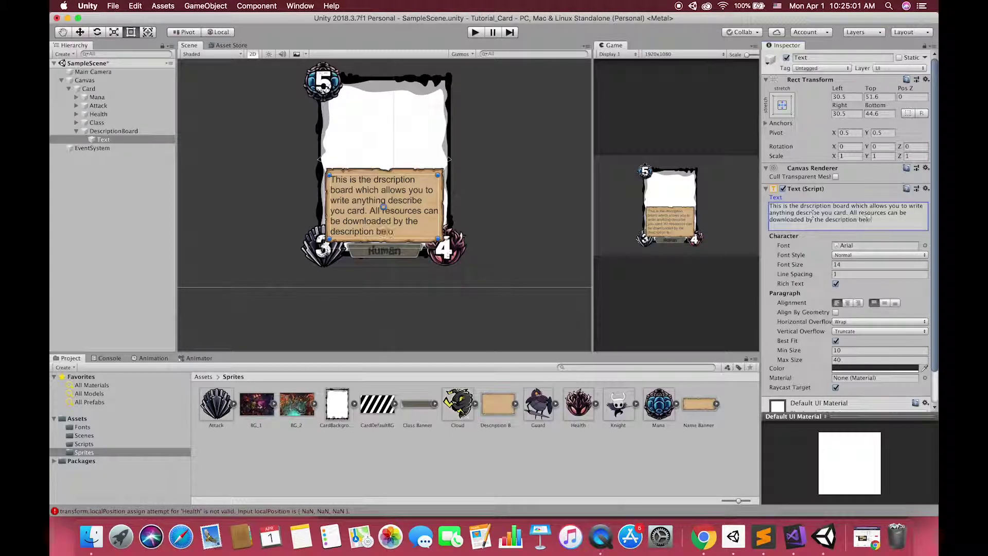
type("w~")
left_click(925, 246)
double_click(781, 305)
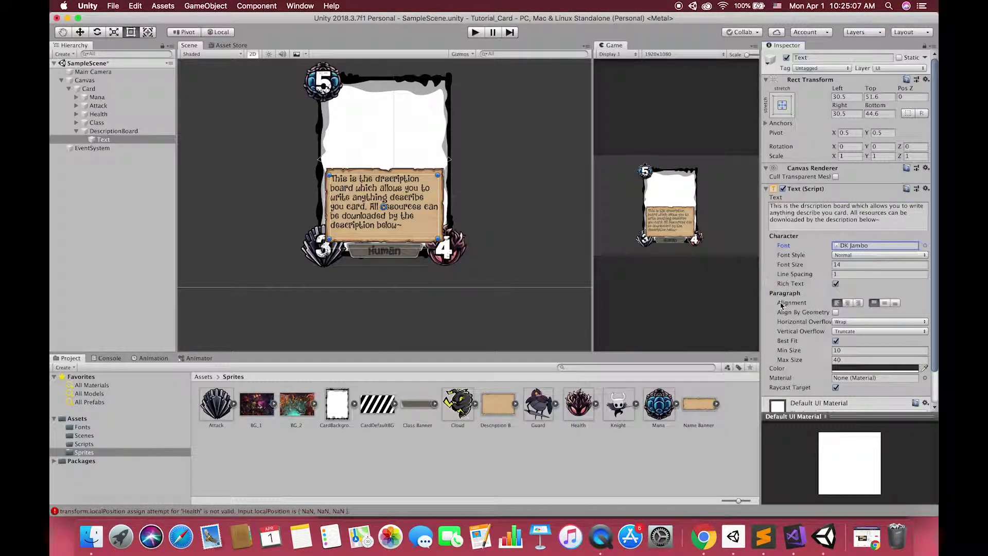
- Test overflow with filler characters, delete them, and toggle Best Fit off and back on
left_click(890, 222)
left_click(893, 222)
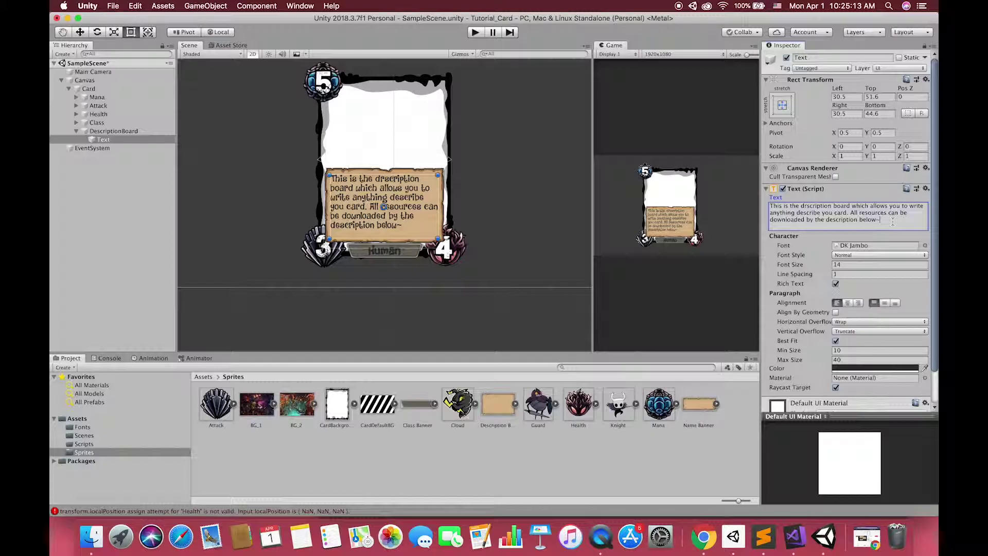
type("asasaaaaaaaaaaaaaaaaaaaaaaaaaaaaa")
left_click_drag(893, 226, 792, 227)
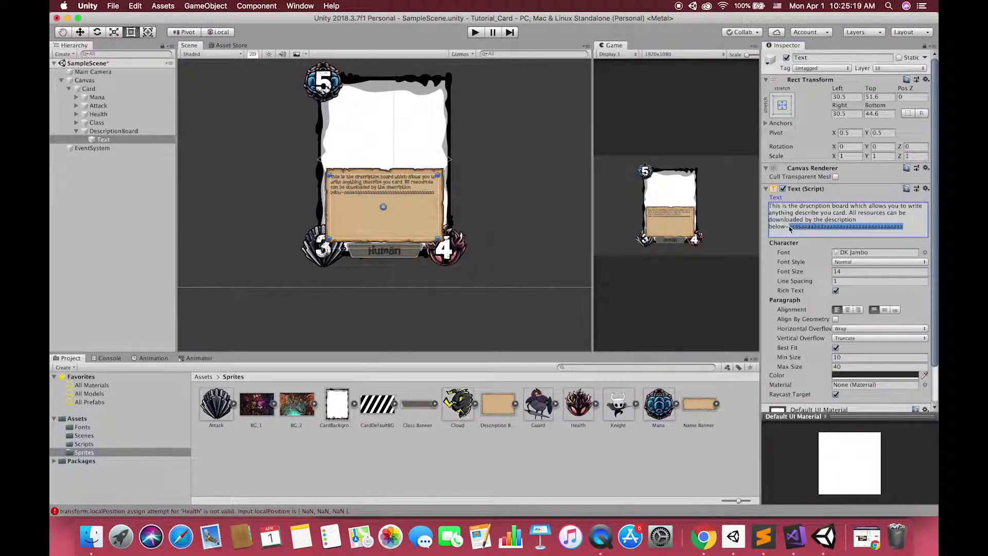
key("BackSpace")
left_click(836, 341)
left_click(837, 341)
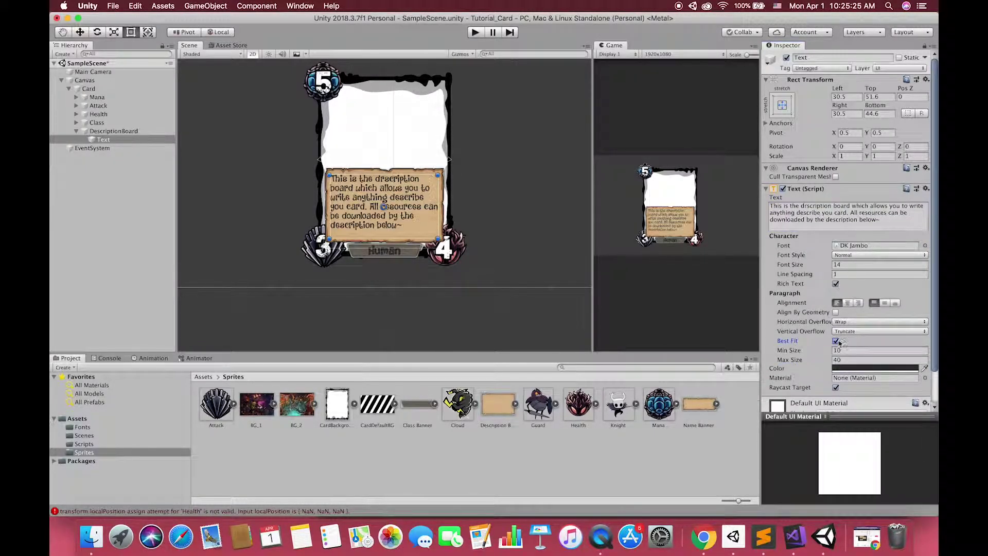
scroll(349, 182, "up", 3)
scroll(348, 183, "down", 3)
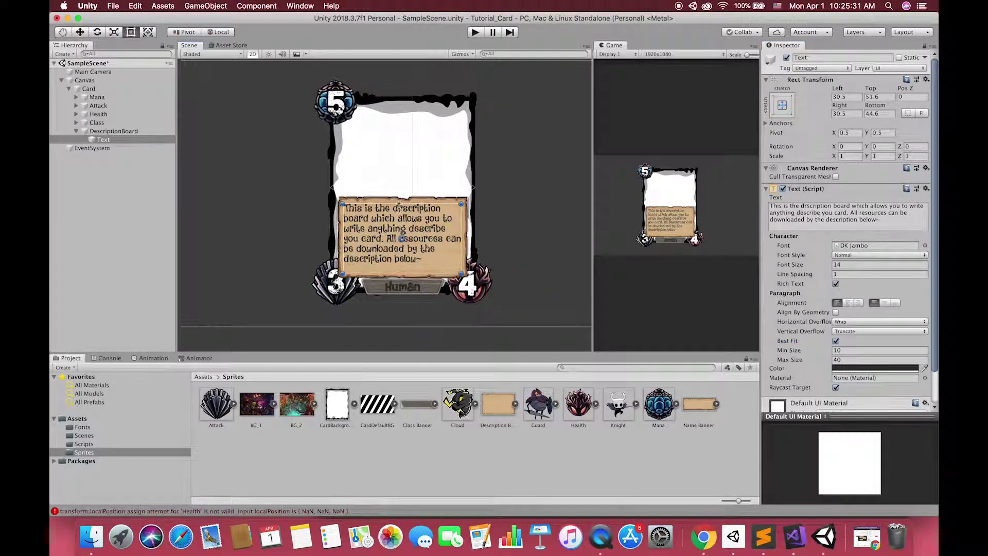
- Rename the text object DescriptionText and expand the stat objects' children before selecting Card
left_click(103, 139)
type("DescriptionText")
key("Return")
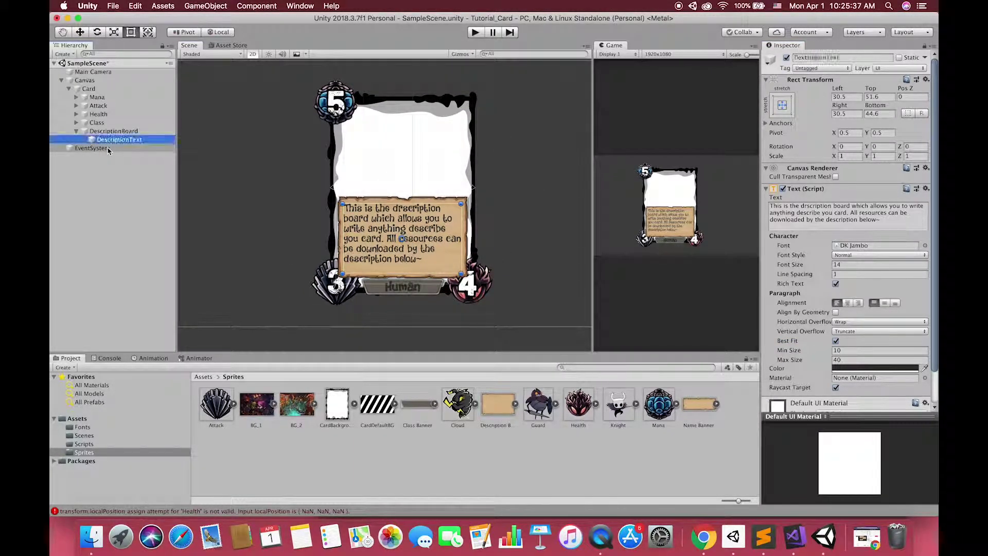
left_click(76, 122)
left_click(76, 114)
left_click(76, 105)
left_click(76, 97)
left_click(113, 164)
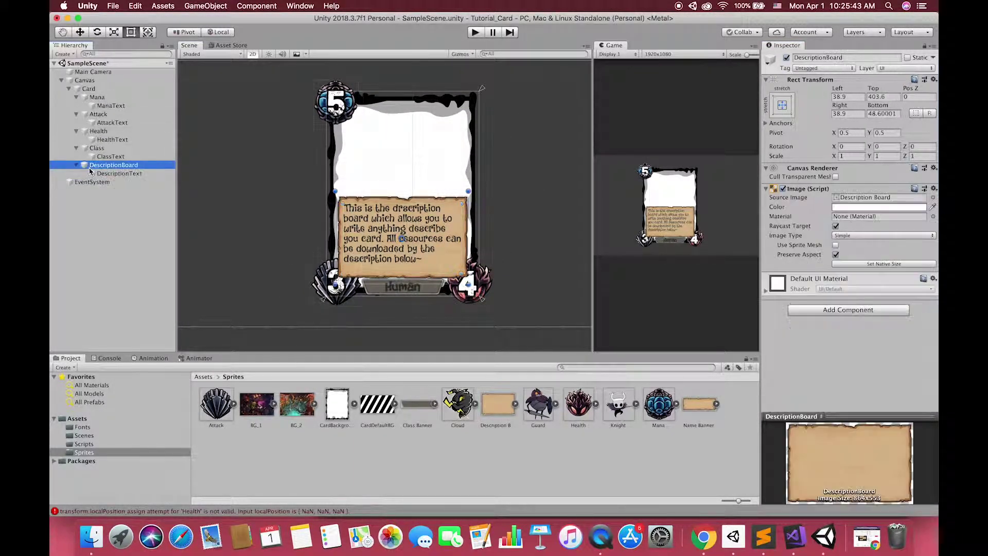
- Add an Image under Card with the Name Banner sprite, stretched as a wide banner above the description board
right_click(86, 89)
mouse_move(134, 229)
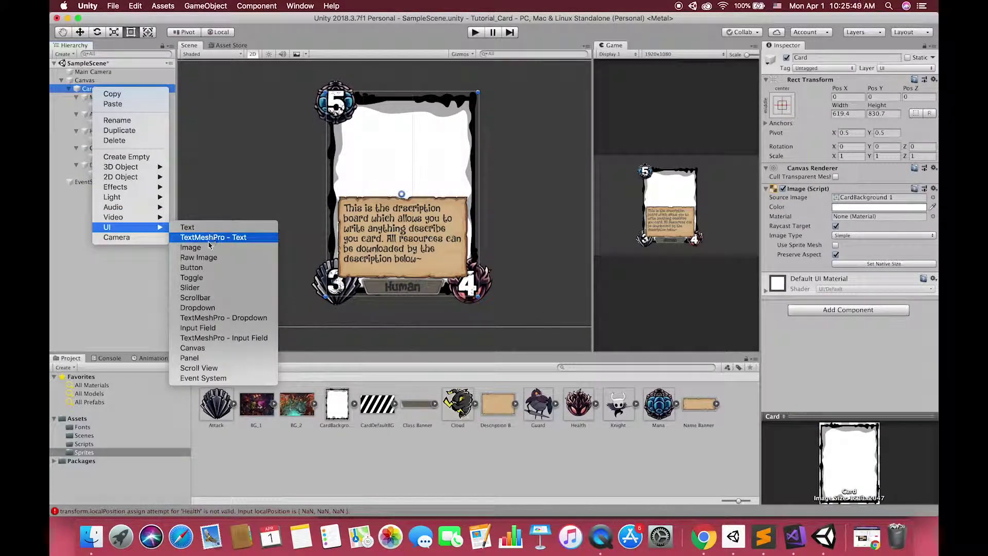
left_click(191, 247)
left_click_drag(699, 405, 880, 197)
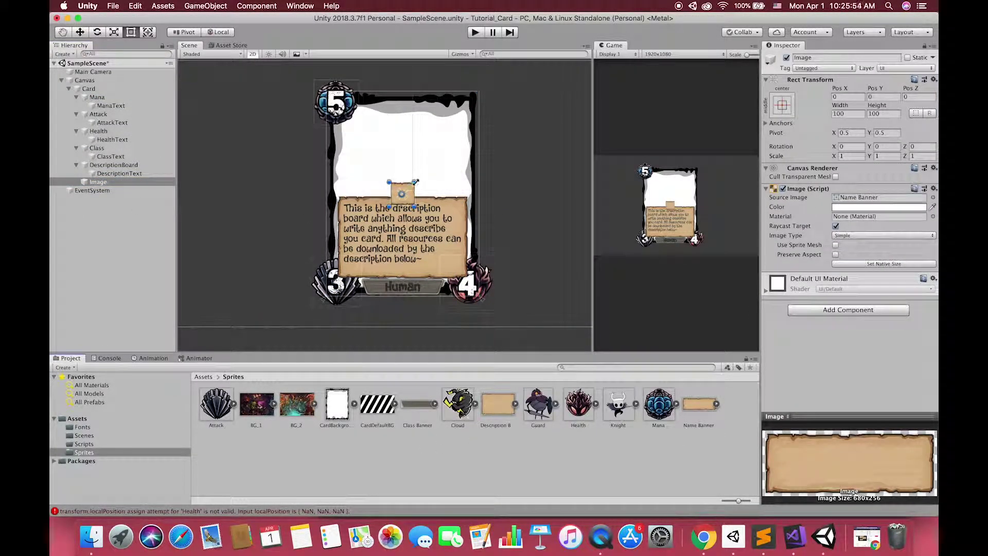
left_click_drag(416, 182, 451, 183, "alt")
left_click(782, 105)
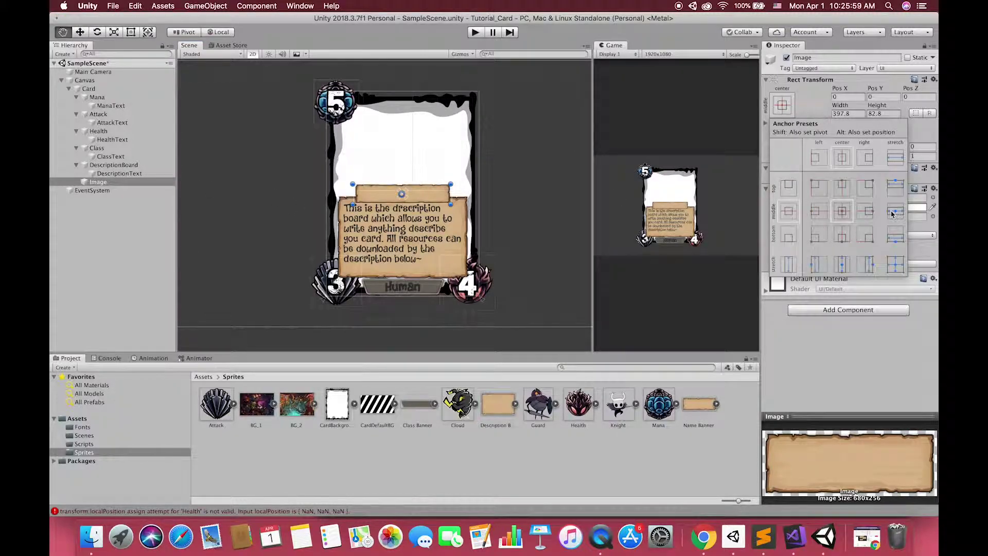
left_click(893, 212)
scroll(421, 180, "up", 4)
left_click_drag(326, 186, 337, 182, "alt")
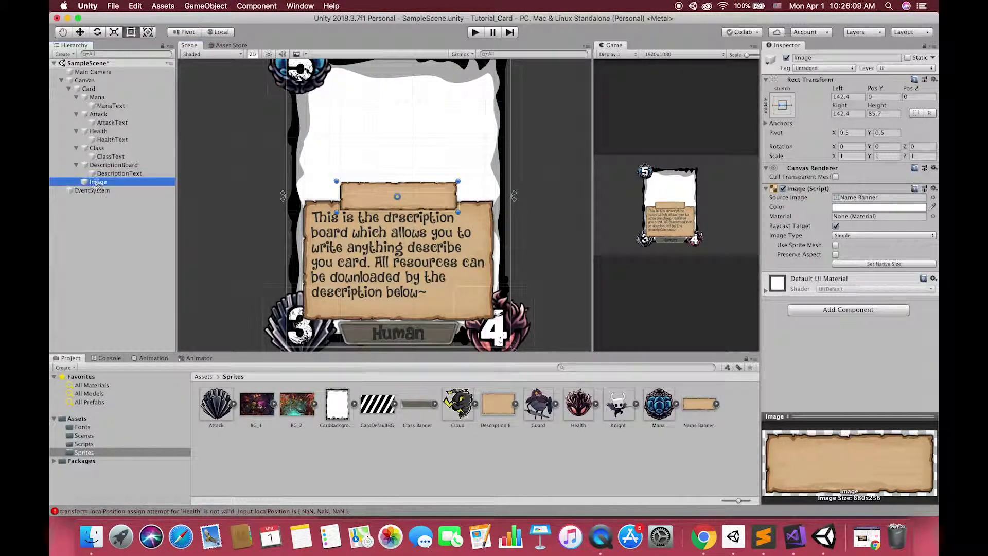
- Rename the banner image NameBoard
key("Return")
type("Name Barne")
key("BackSpace")
key("BackSpace")
key("BackSpace")
key("BackSpace")
key("BackSpace")
key("BackSpace")
type("Board")
key("Return")
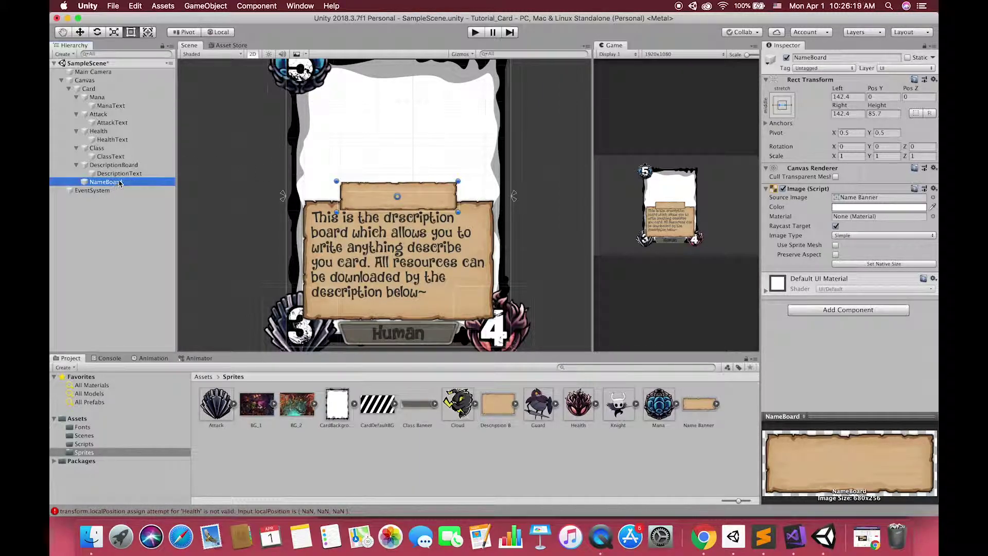
- Add a Text child named NameText inside NameBoard
left_click(81, 34)
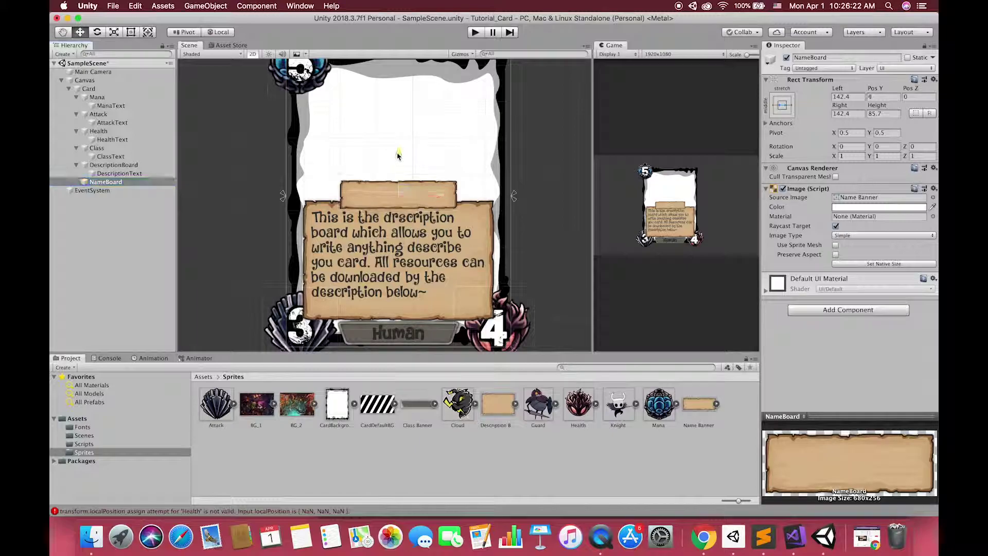
right_click(85, 181)
mouse_move(99, 318)
left_click(200, 324)
key("Return")
type("NameText")
key("Return")
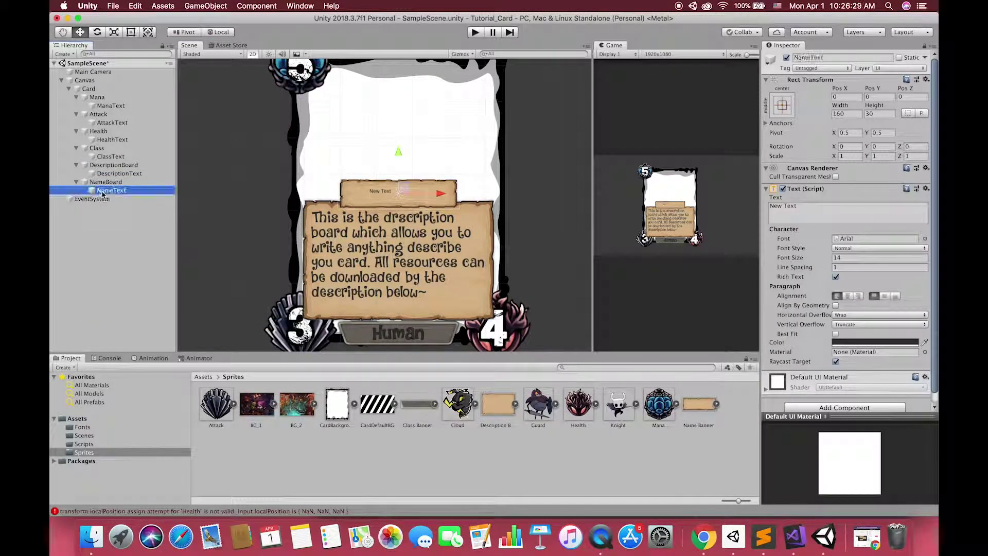
- Stretch NameText to fill the banner, centre it both ways, and make it read 'Beaver Joe'
left_click(782, 105)
left_click(895, 265, "alt")
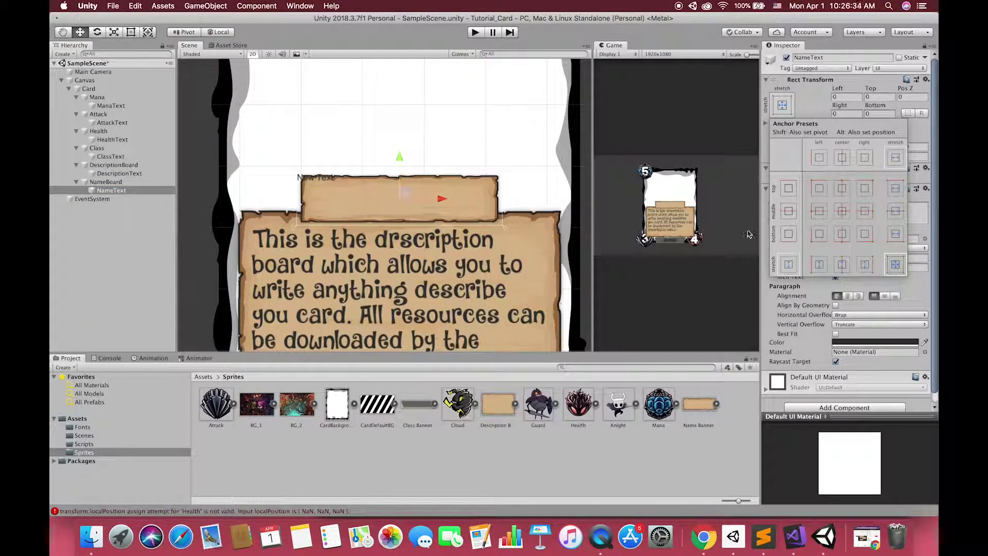
left_click(847, 296)
left_click(885, 296)
left_click(815, 210)
type("Be")
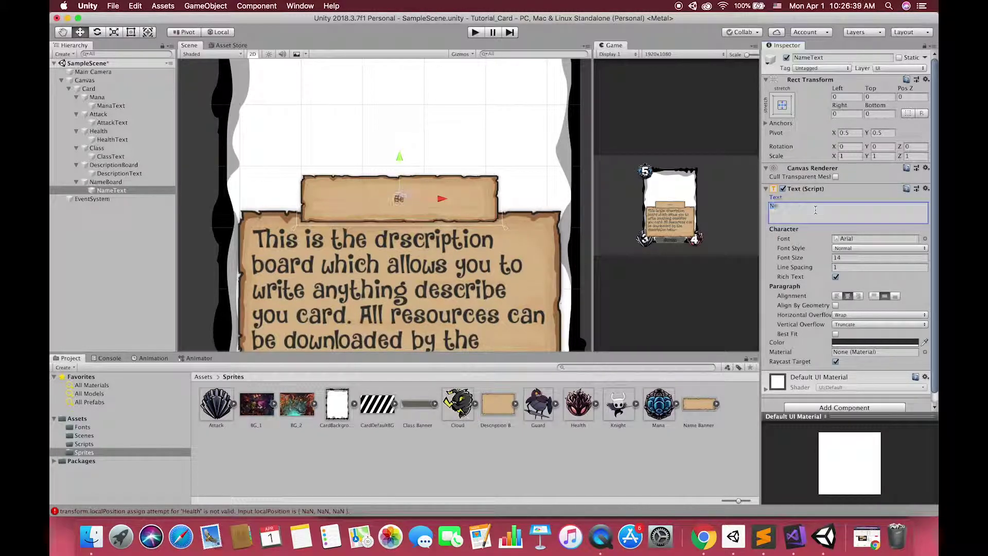
type("aver Joe")
- Set the name font to DK Jambo, enlarge its size, and add an Outline component
left_click(925, 239)
double_click(744, 320)
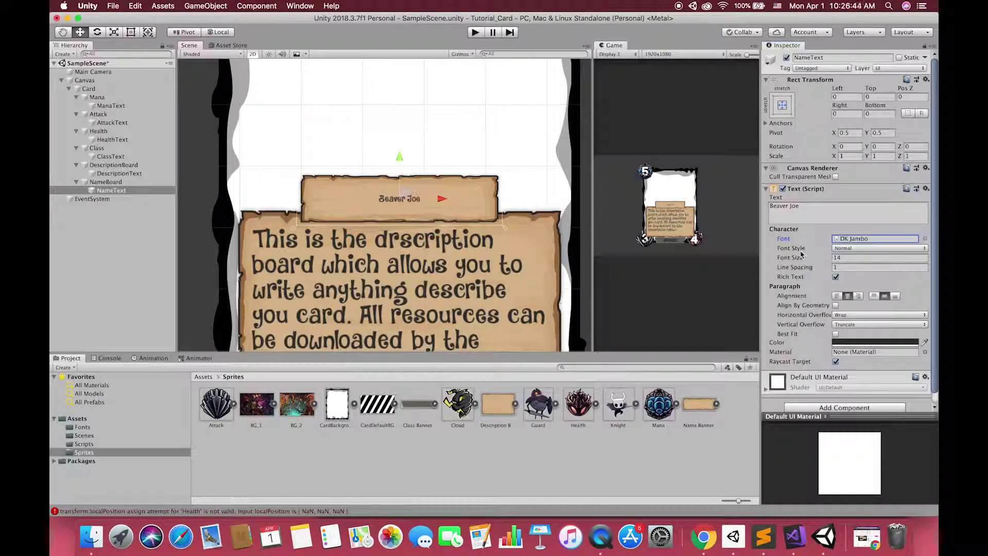
left_click_drag(803, 259, 816, 259)
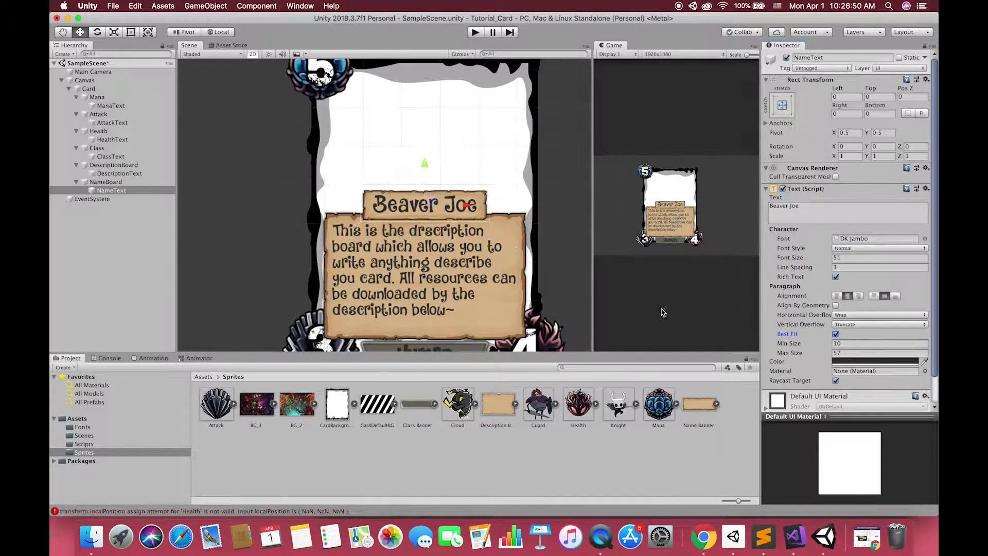
scroll(845, 309, "down", 2)
left_click(813, 399)
key("Return")
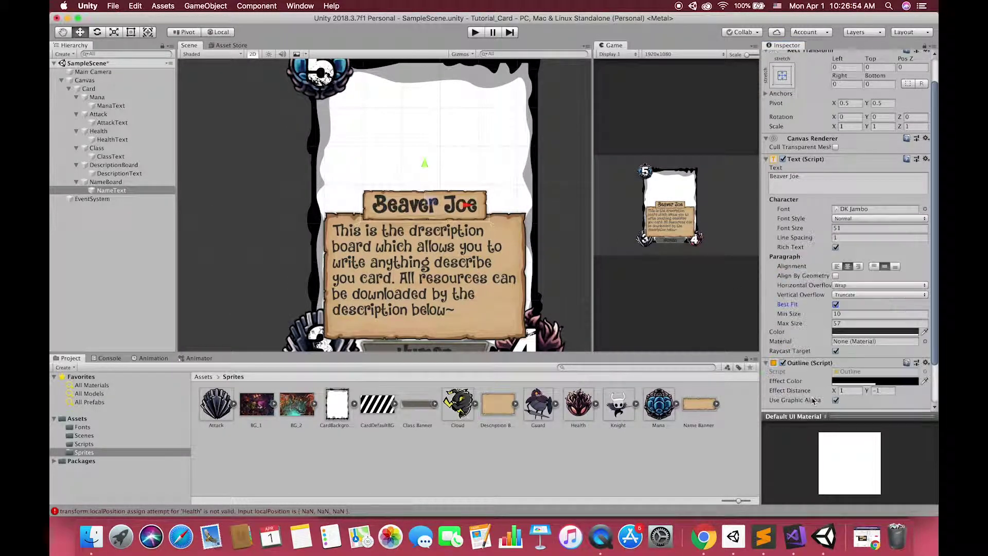
double_click(74, 189)
- Add a white Image under Card, anchor it top-stretch, and extend it down to 431.5 tall
right_click(86, 89)
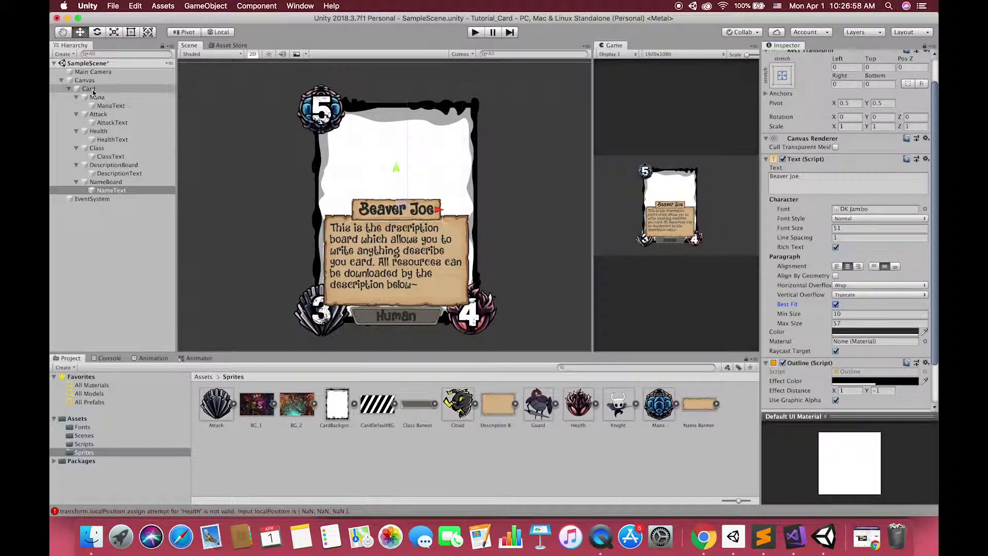
mouse_move(119, 227)
left_click(211, 249)
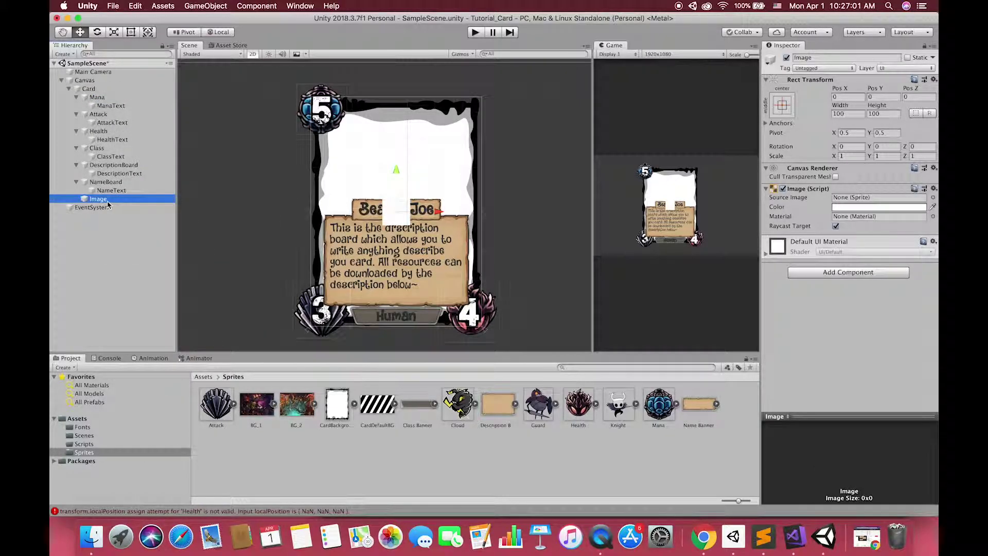
left_click(782, 105)
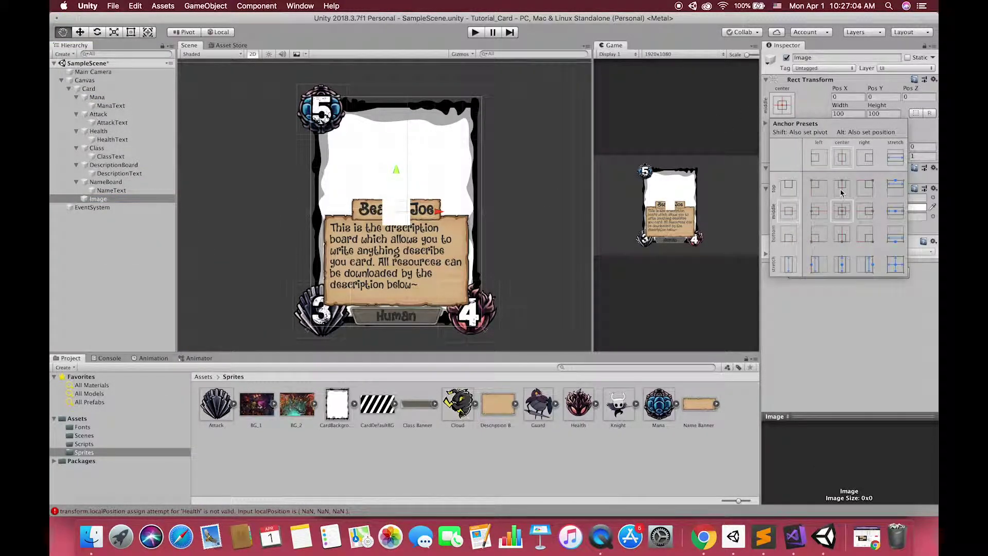
left_click(893, 192, "alt")
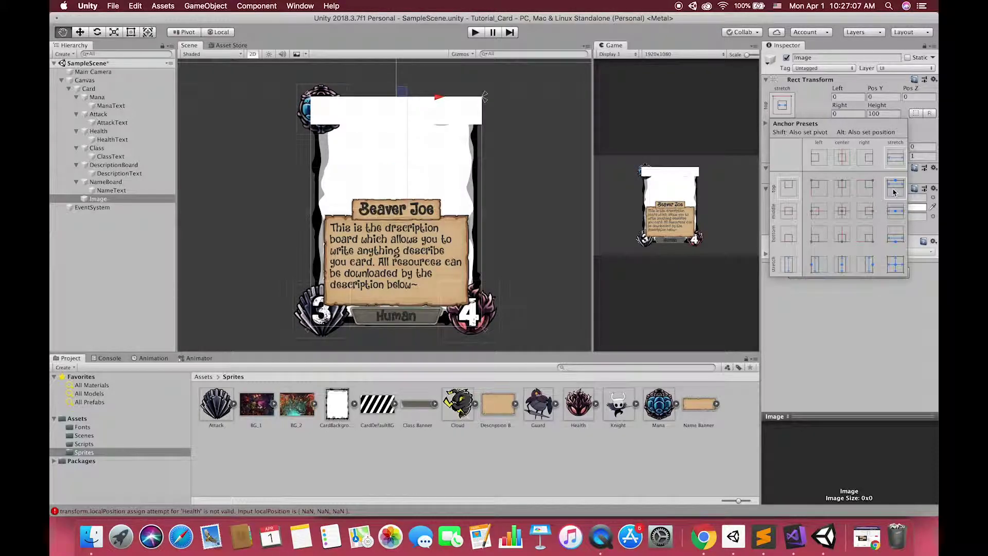
left_click(131, 33)
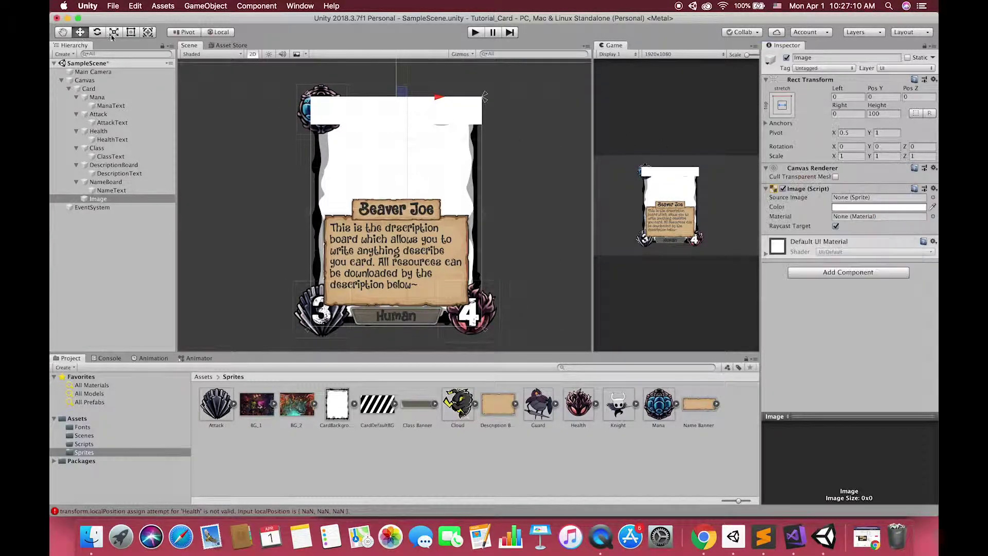
left_click_drag(404, 123, 403, 213)
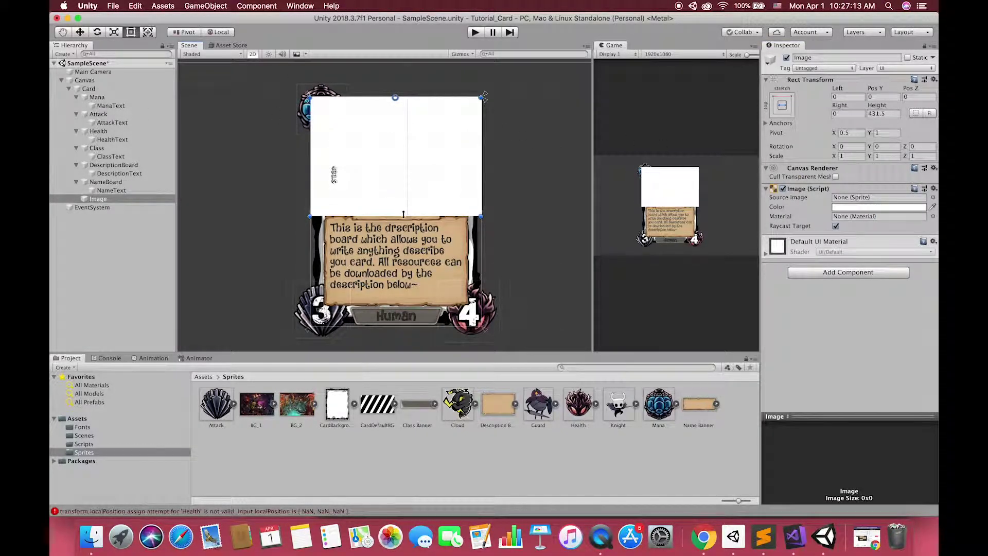
left_click(84, 452)
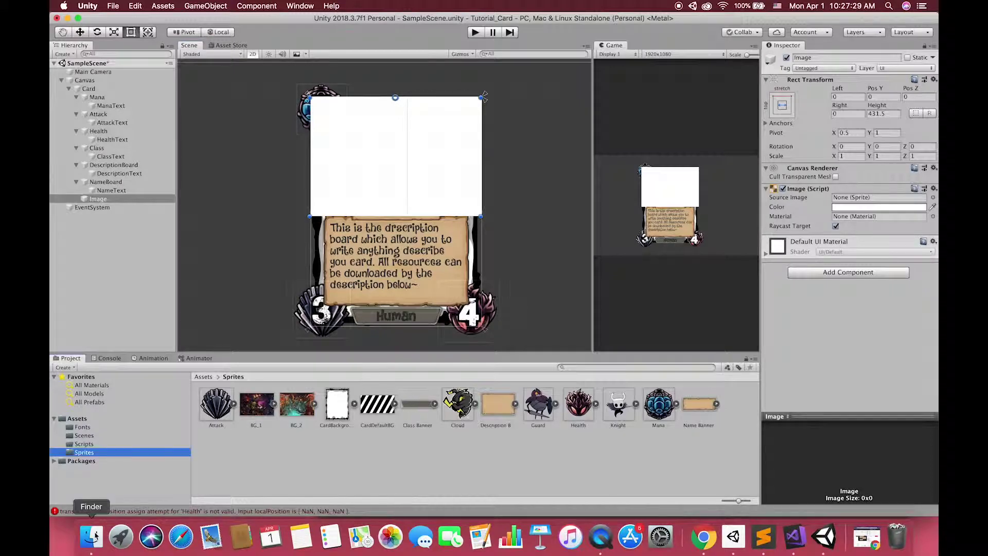
- Launch Adobe Illustrator and draw a large circle in a new document
left_click(121, 537)
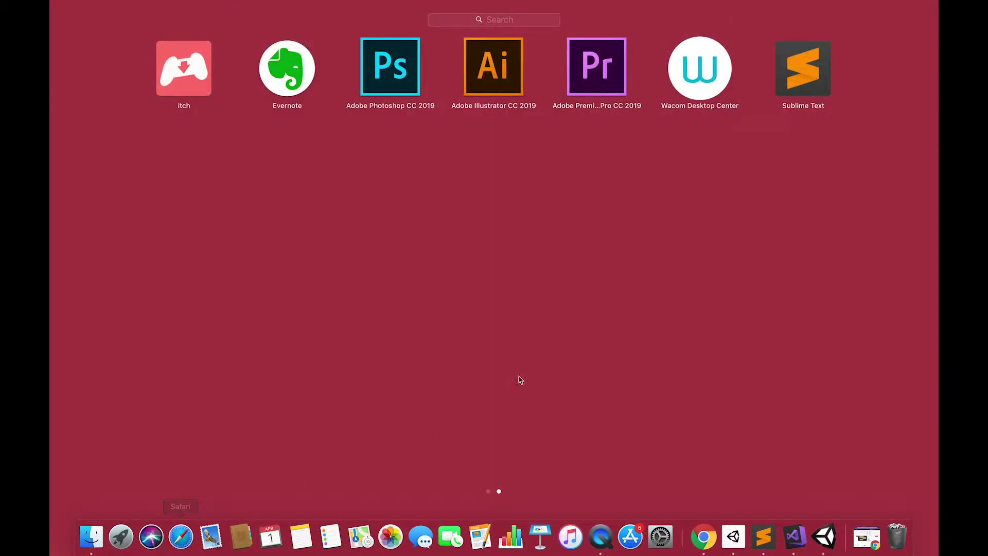
left_click(517, 90)
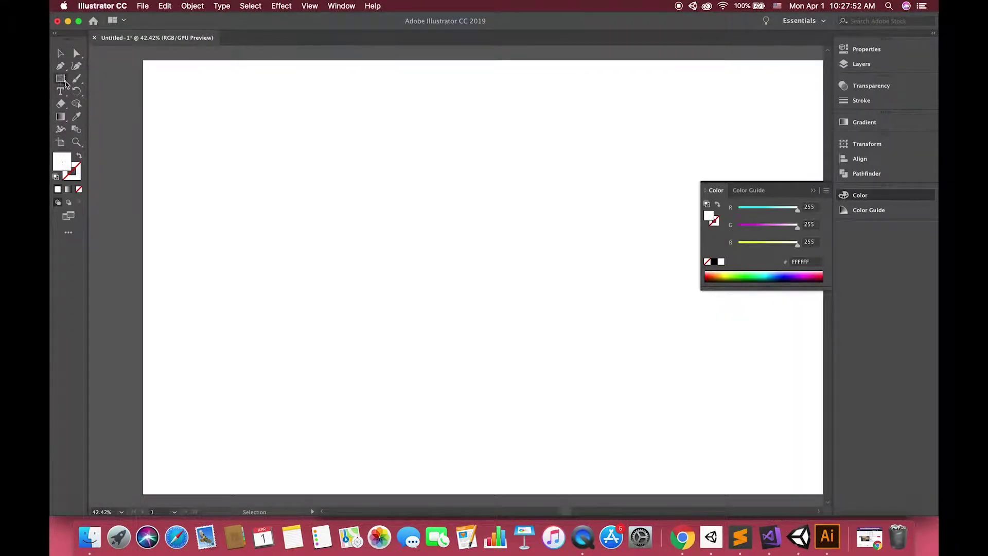
left_click_drag(482, 296, 665, 478, "alt+shift")
- Export the circle as Circle.png and import it into Unity's Sprites folder
left_click(141, 6)
mouse_move(175, 177)
left_click(304, 186)
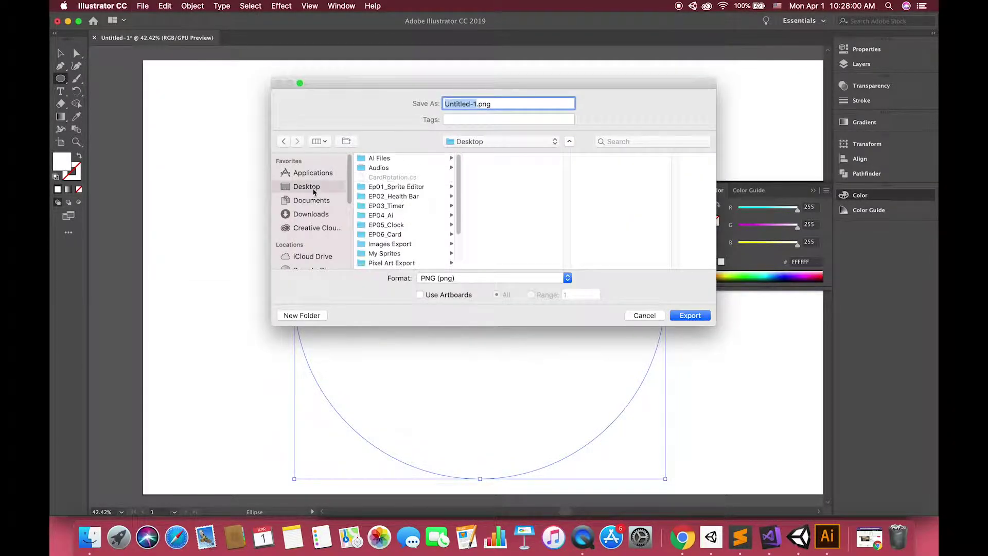
type("Circle")
left_click(691, 315)
left_click(563, 408)
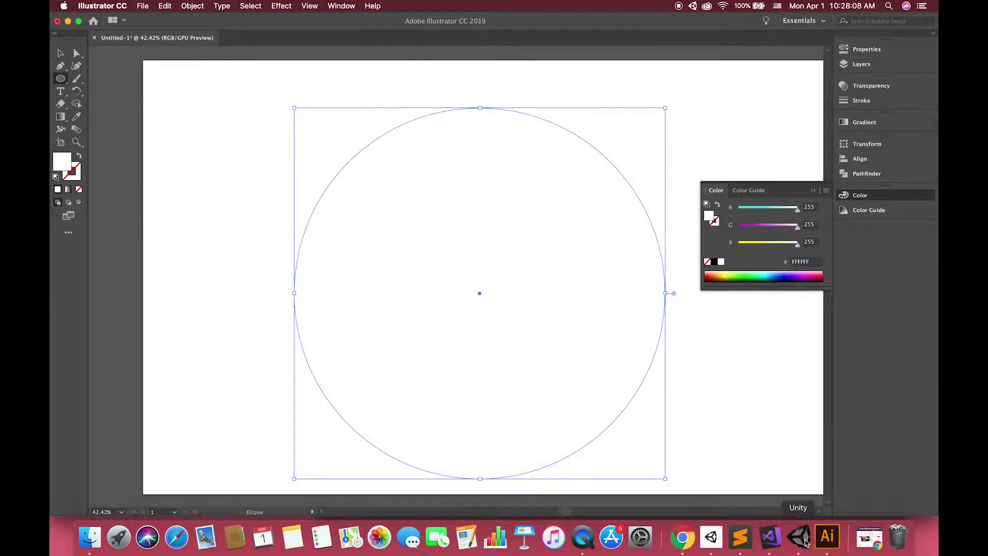
left_click(353, 301)
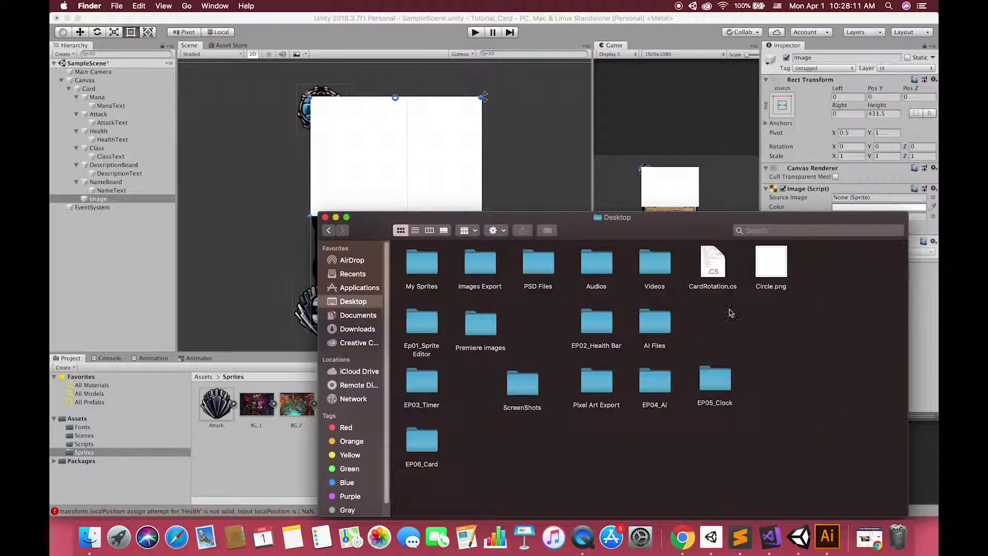
left_click_drag(770, 265, 324, 466)
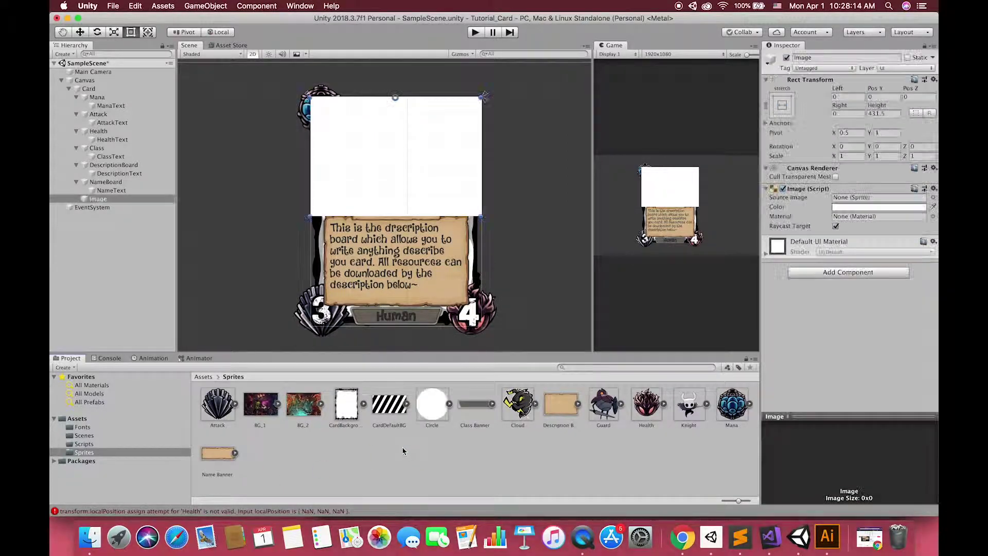
- Give the Image the Circle sprite with Preserve Aspect and rename it CardProfile_Mask
left_click_drag(433, 404, 875, 197)
left_click(836, 254)
left_click(99, 207)
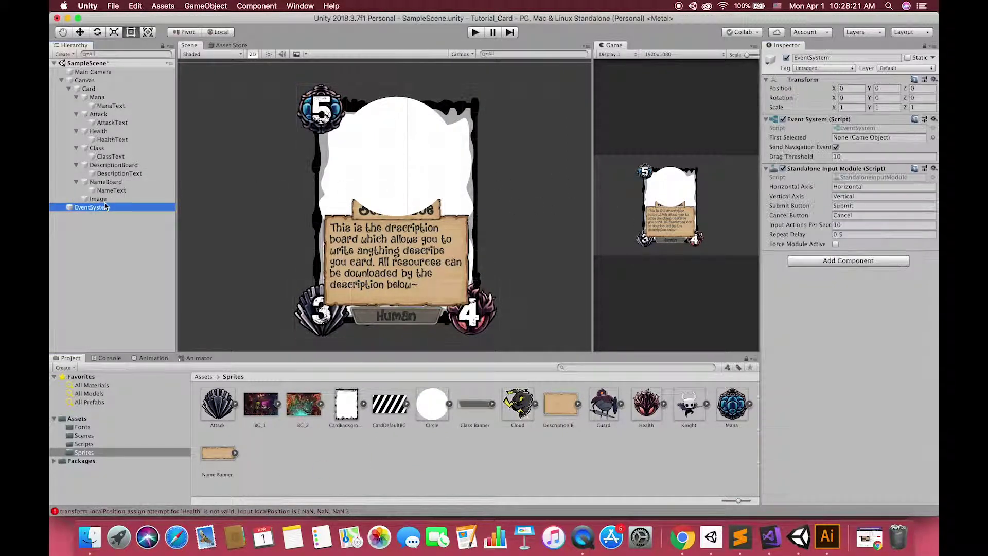
left_click(100, 200)
left_click(99, 200)
type("Profile")
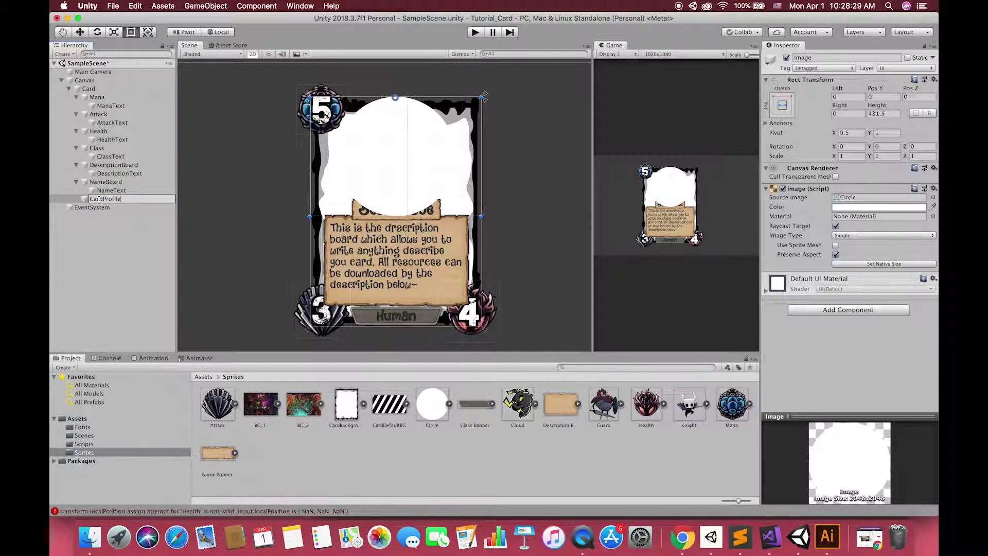
type("ardProfile_Mask")
key("Return")
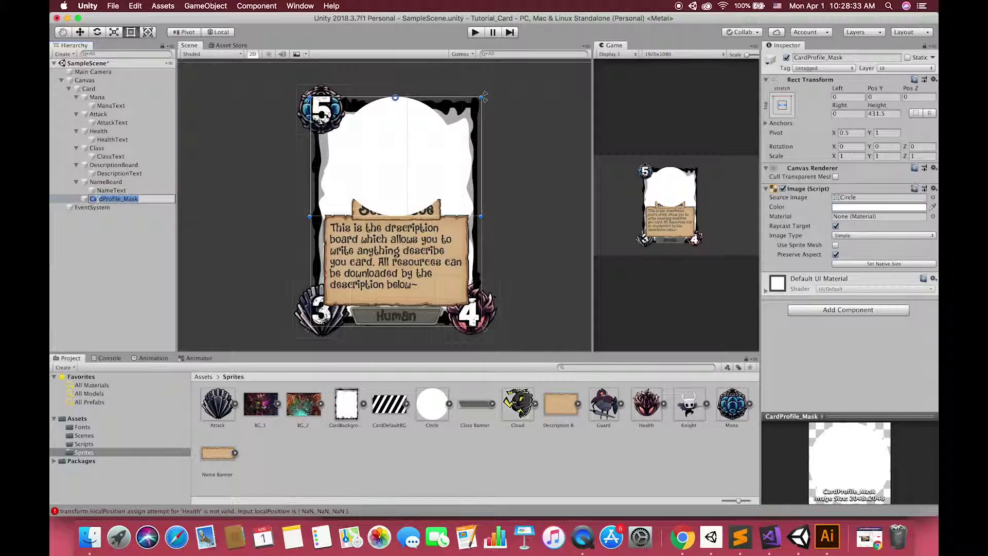
- Add a UI Image child named CharacterImage inside CardProfile_Mask
left_click(111, 190)
right_click(117, 199)
mouse_move(154, 338)
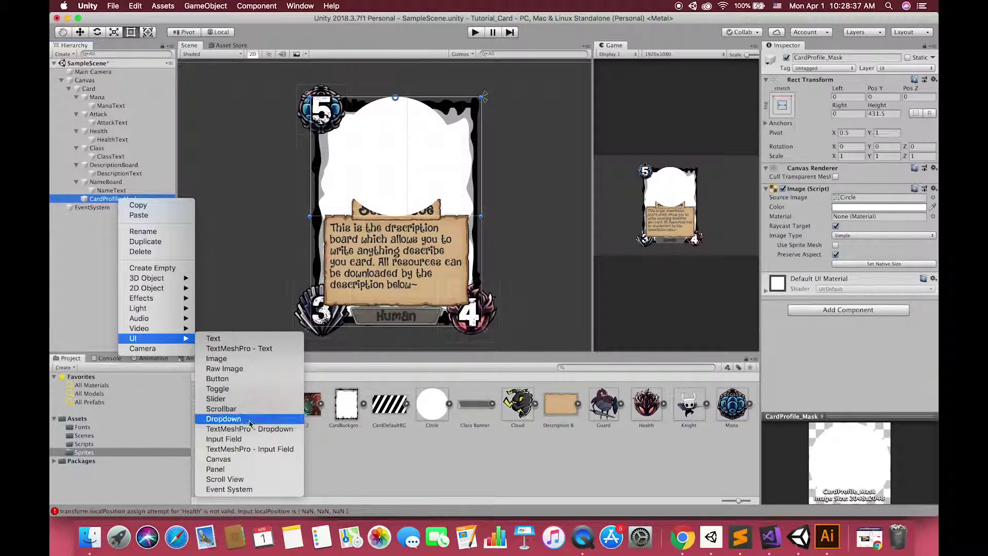
left_click(216, 358)
left_click(110, 207)
type("Cha")
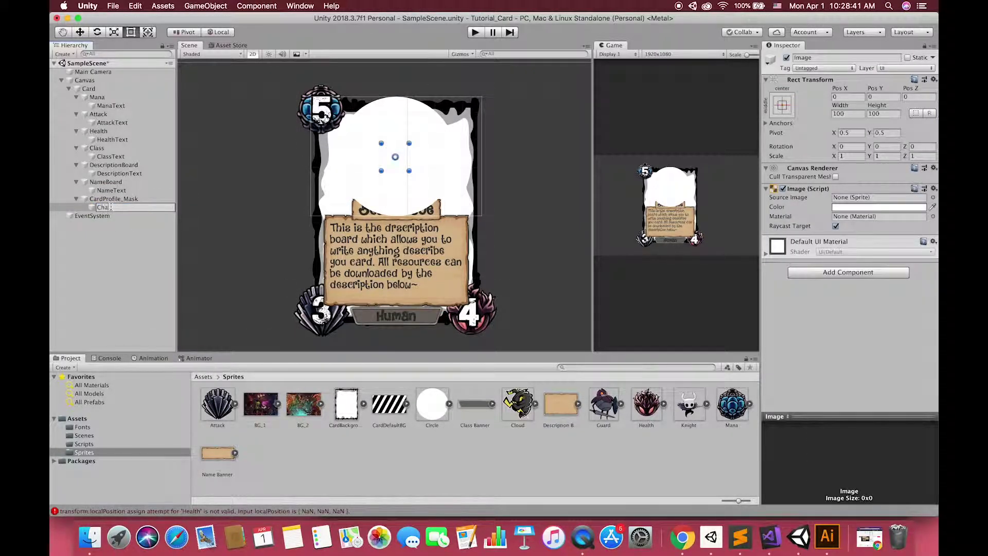
type("racterImage")
key("Return")
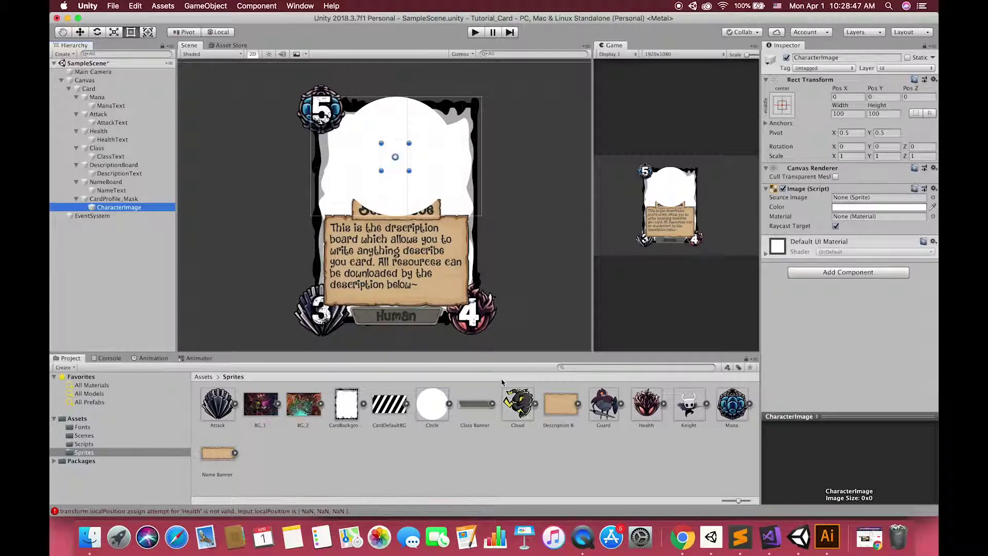
- Give CharacterImage the Cloud sprite with Preserve Aspect, stretched to fill its parent circle
left_click_drag(518, 404, 875, 198)
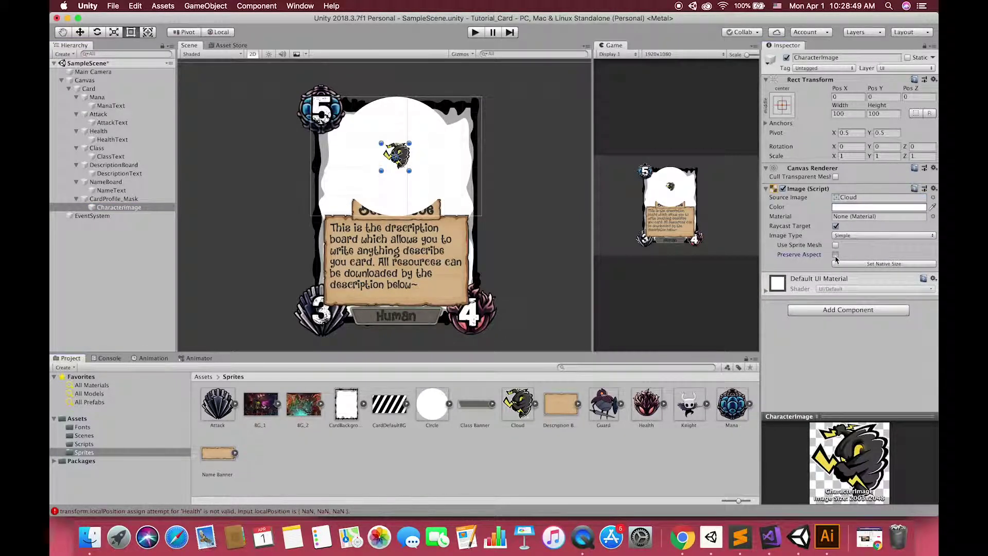
left_click(836, 255)
left_click(783, 105)
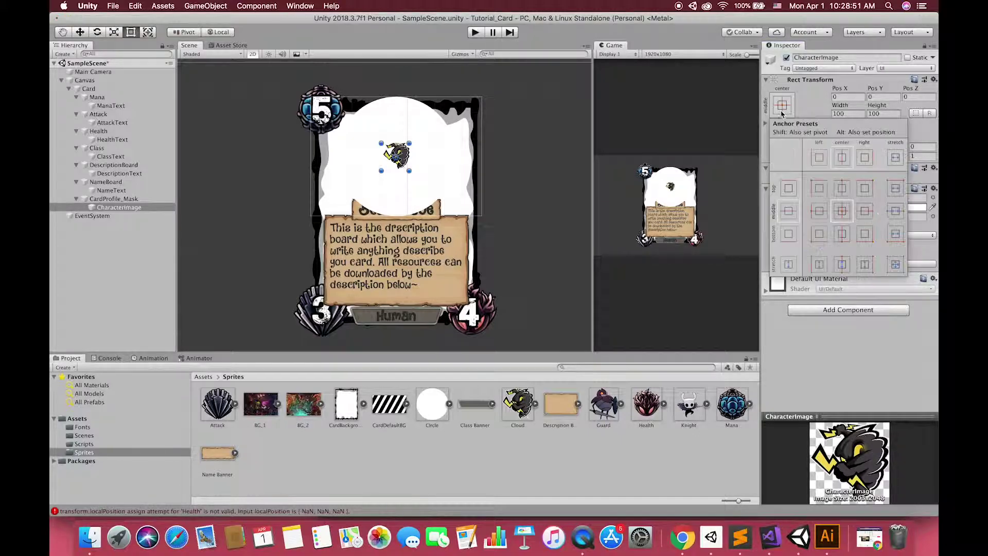
left_click(895, 264, "alt+shift")
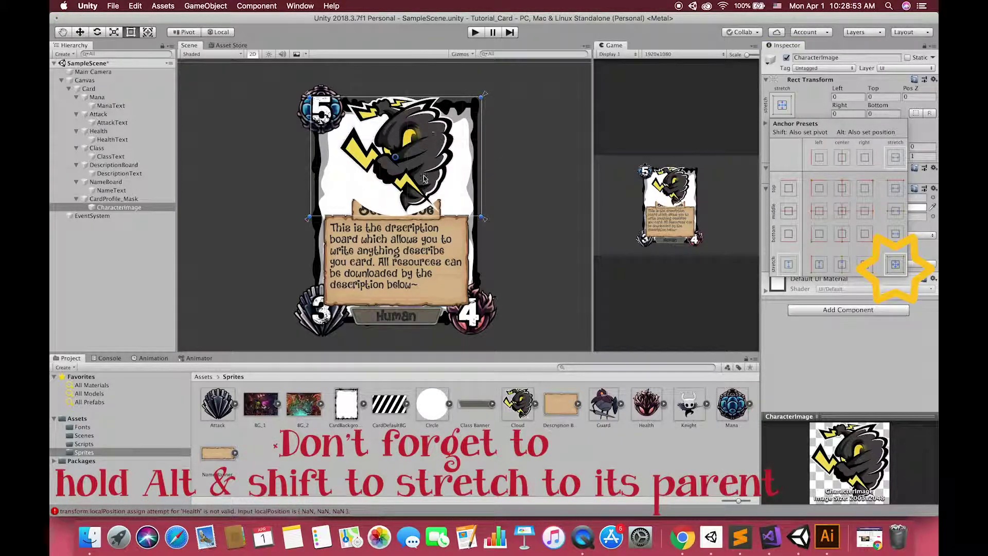
- Add a Mask component to CardProfile_Mask by searching 'mask' in Add Component
left_click(446, 91)
scroll(422, 108, "up", 5)
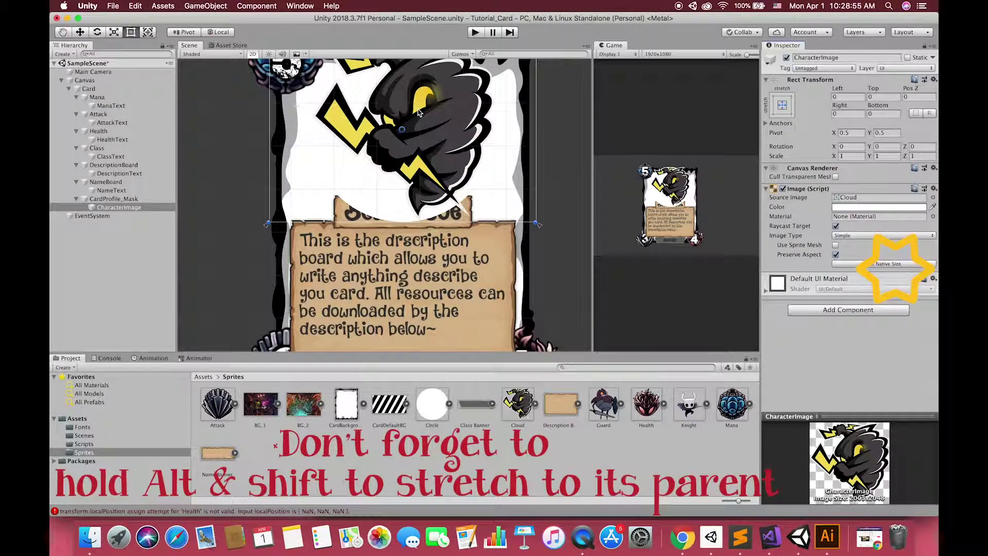
scroll(510, 170, "down", 3)
left_click(145, 199)
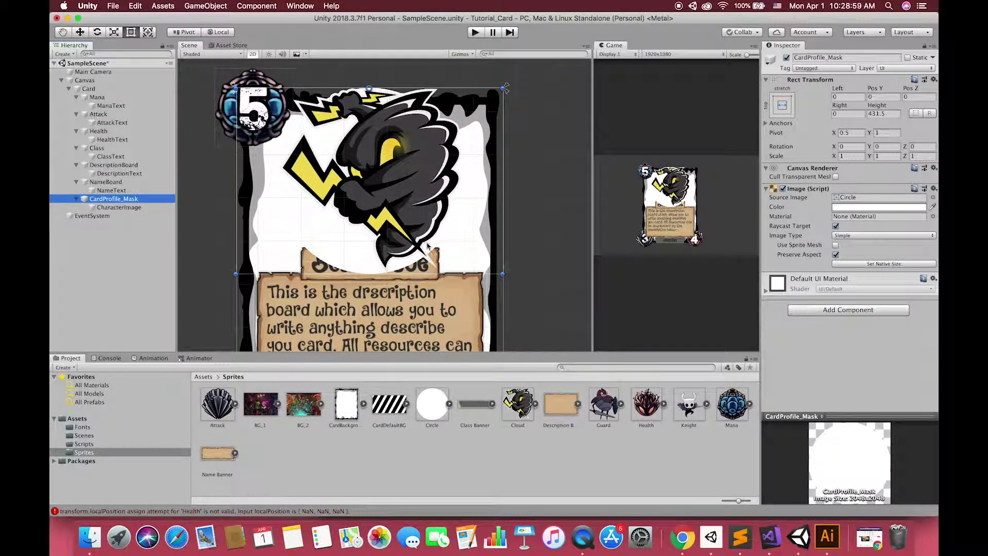
left_click(867, 311)
type("m")
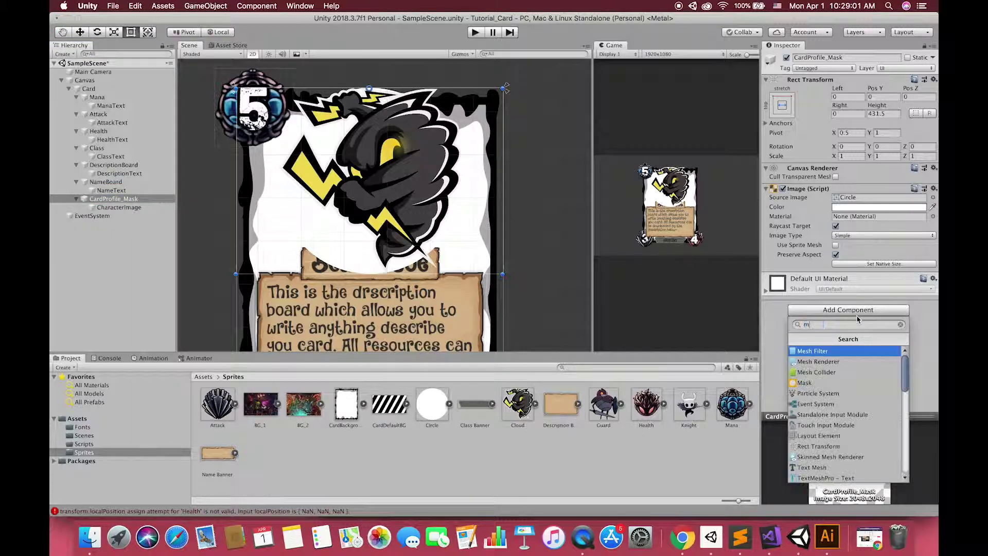
type("ask")
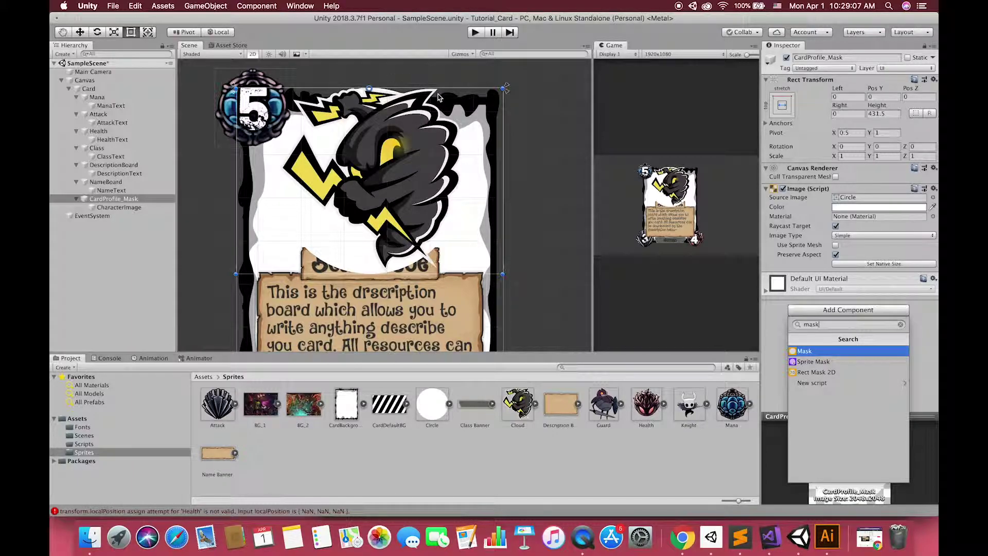
key("Return")
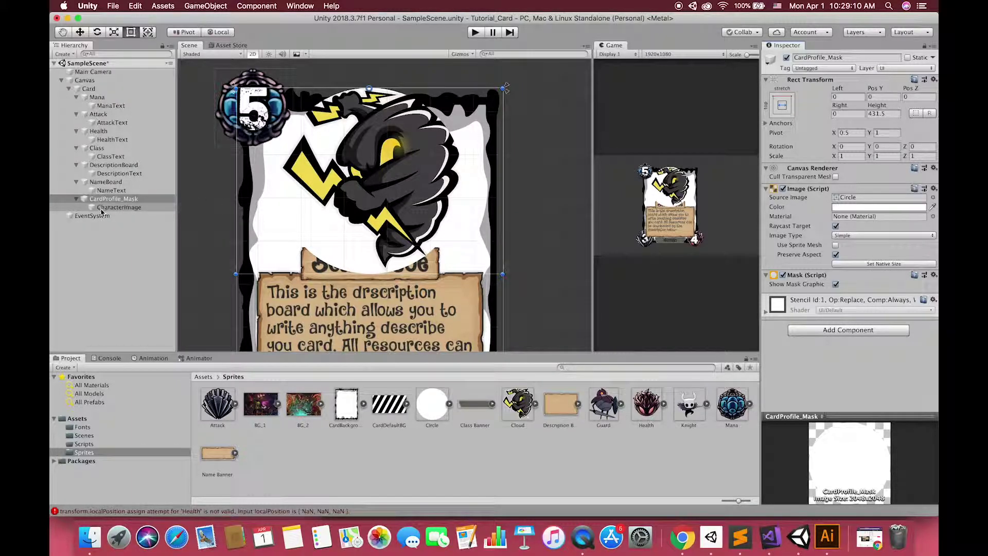
left_click(107, 200)
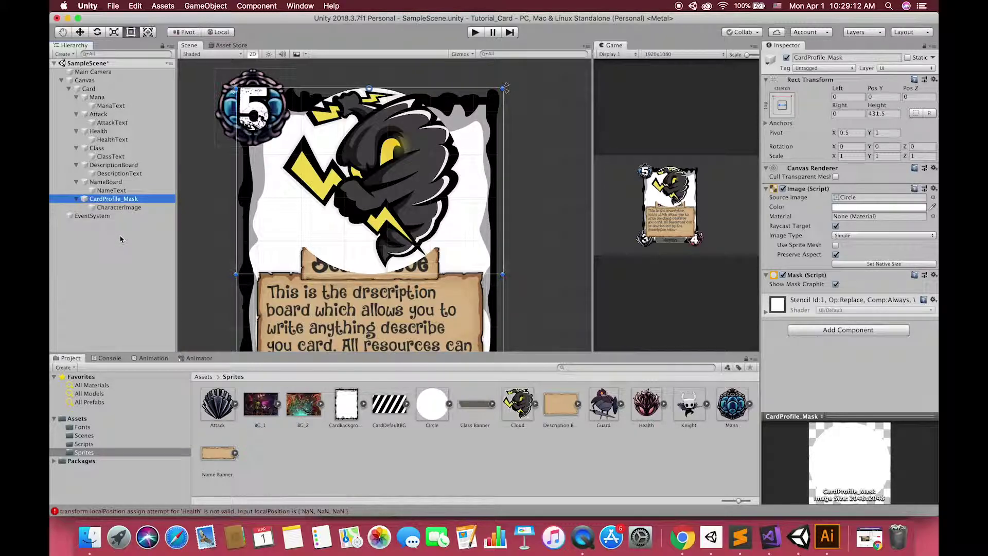
- Add another UI Image inside CardProfile_Mask and name it CardBackground
right_click(118, 204)
left_click(111, 208)
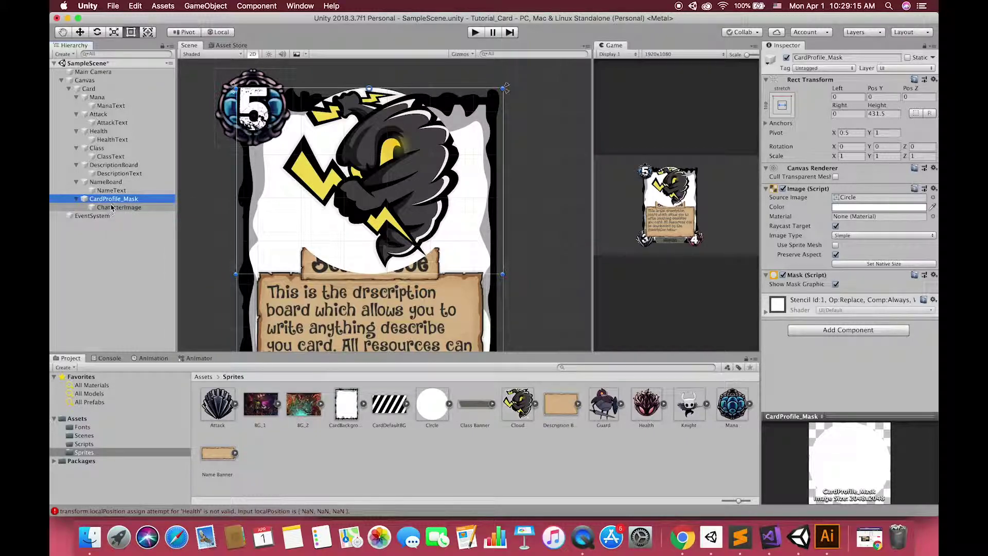
right_click(119, 198)
mouse_move(139, 337)
left_click(216, 355)
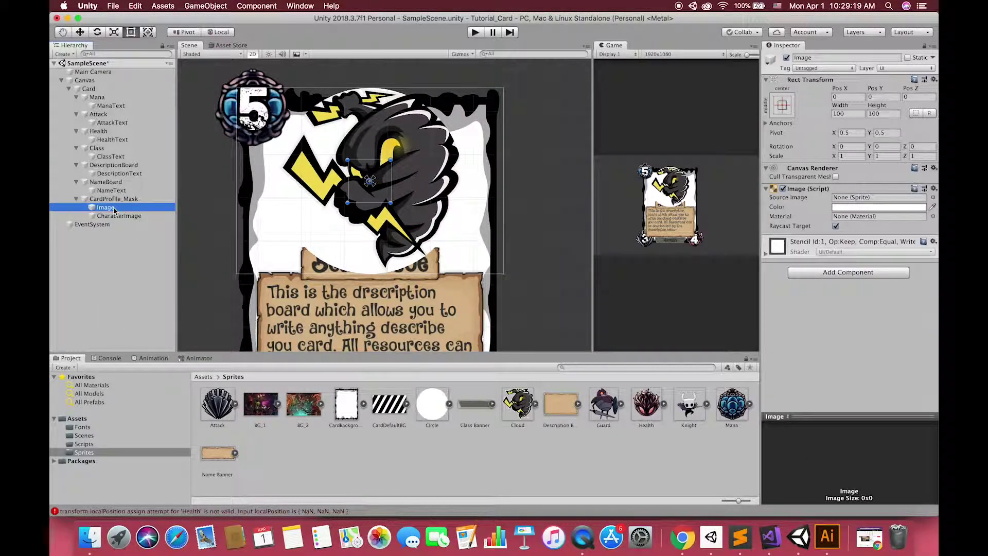
left_click(113, 207)
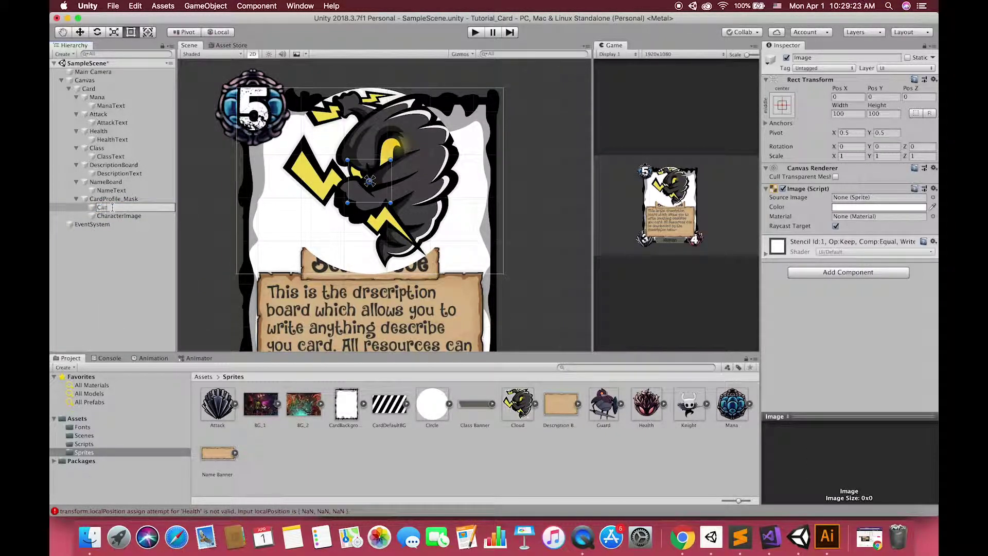
type("CardBackground")
key("Return")
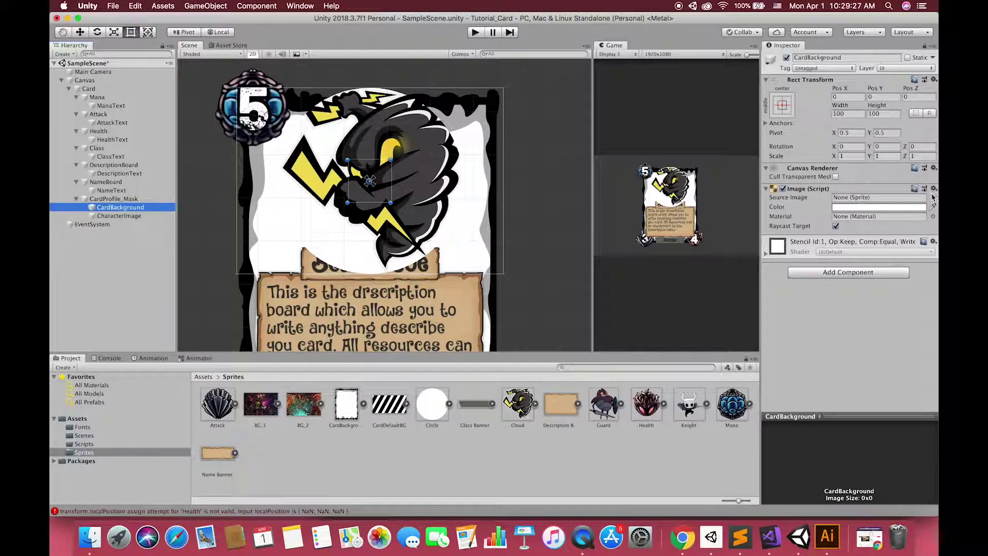
- Give CardBackground the striped CardDefaultBG sprite, stretch-stretch anchors, and Preserve Aspect
left_click(933, 197)
double_click(784, 354)
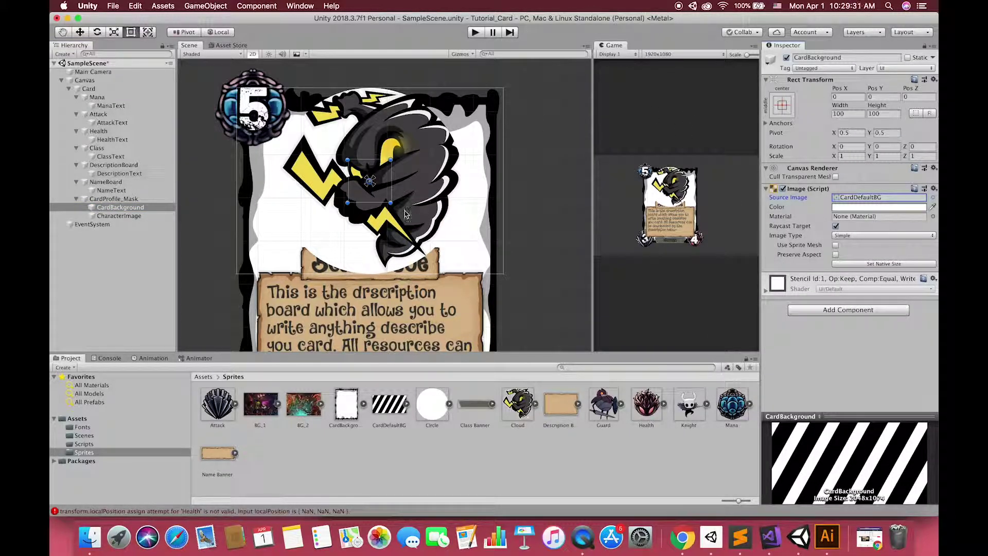
left_click(783, 105)
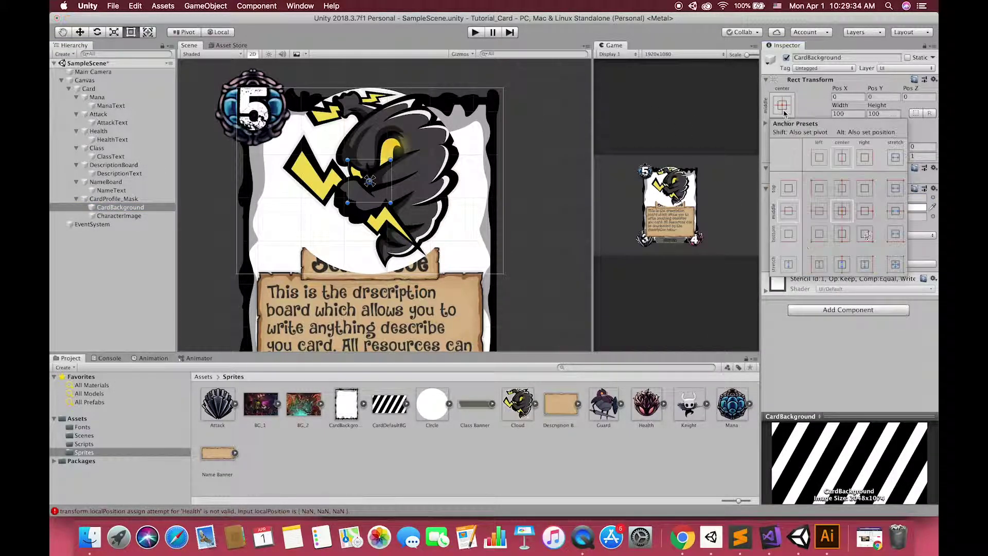
left_click(895, 265, "alt+shift")
left_click(596, 252)
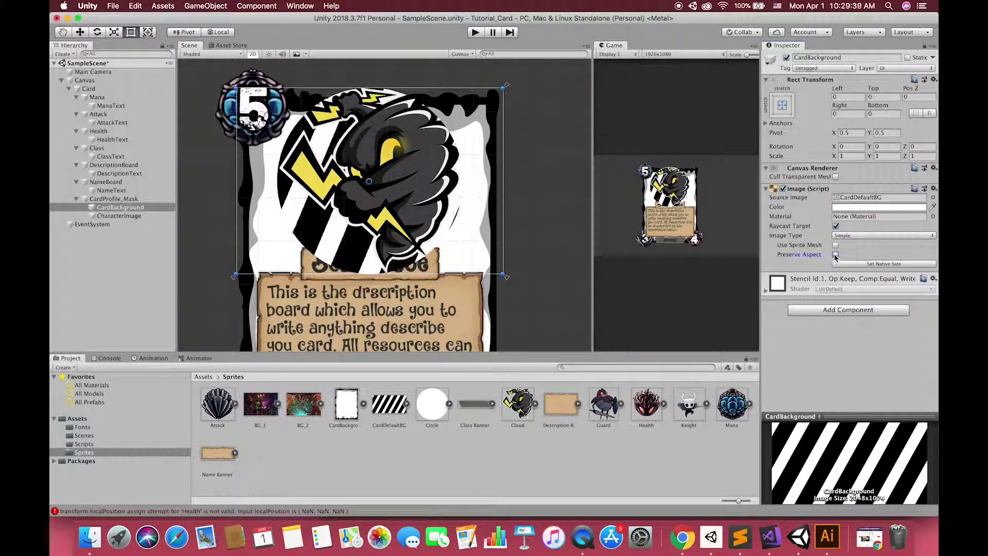
left_click(836, 254)
scroll(452, 218, "down", 2)
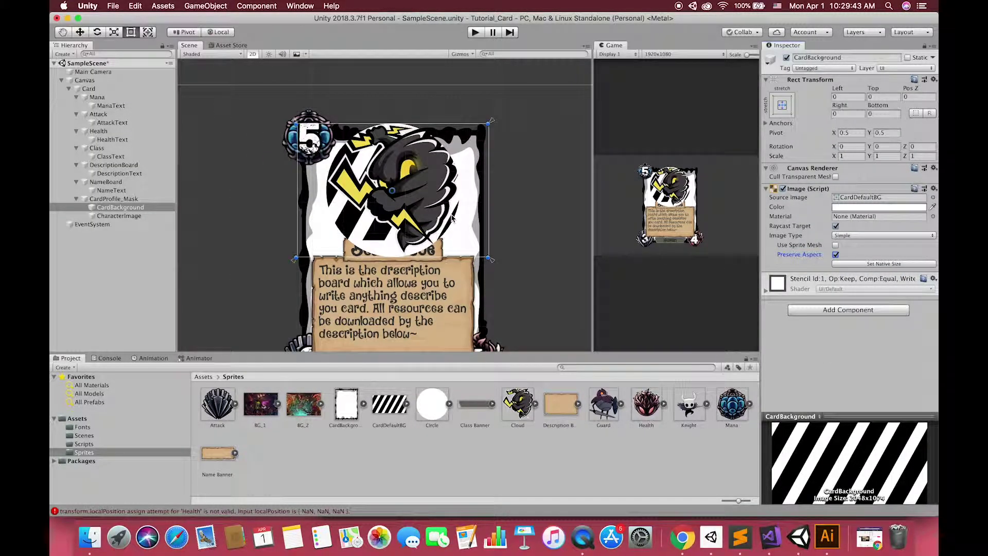
- Shrink CardProfile_Mask from the sides and bottom so the Beaver Joe banner shows
left_click(446, 167)
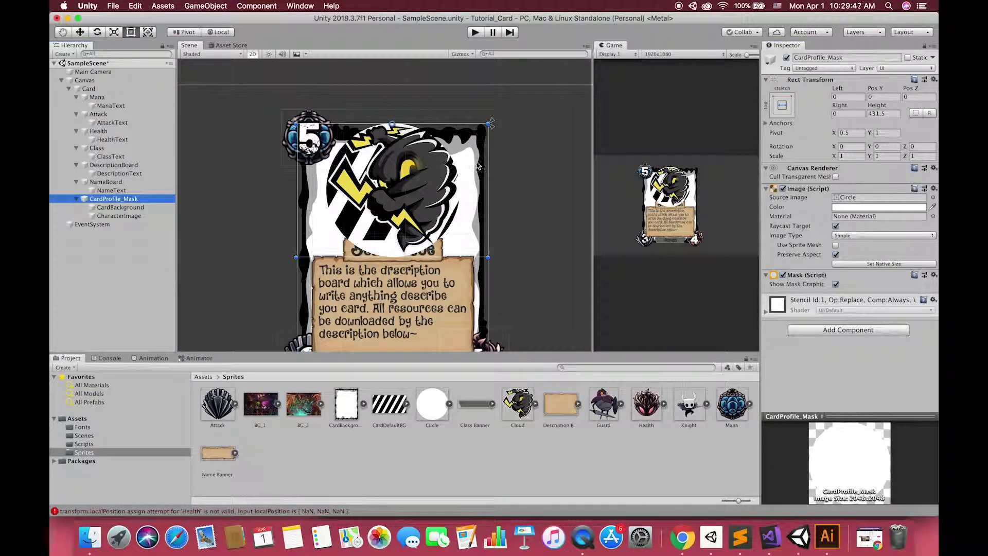
left_click_drag(488, 167, 460, 162)
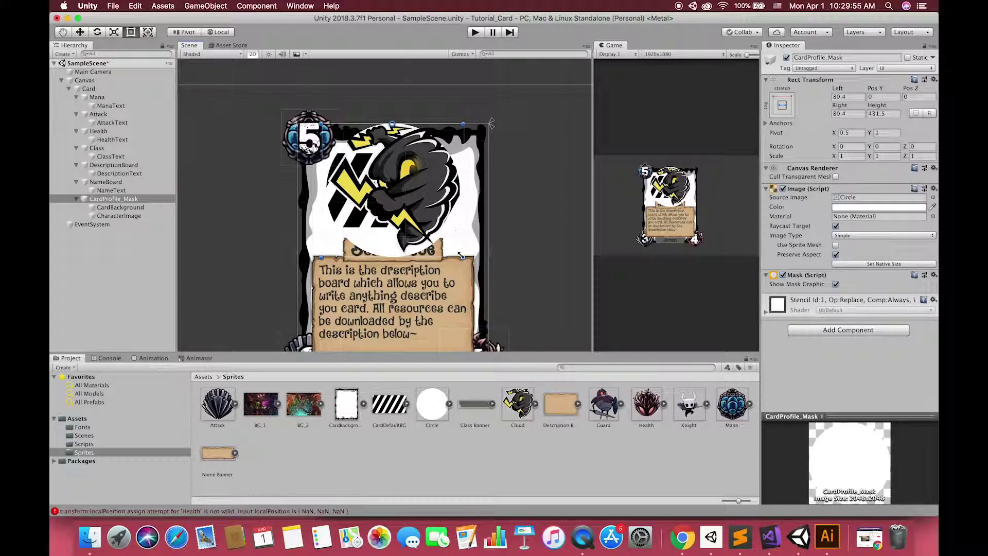
left_click_drag(459, 256, 455, 243)
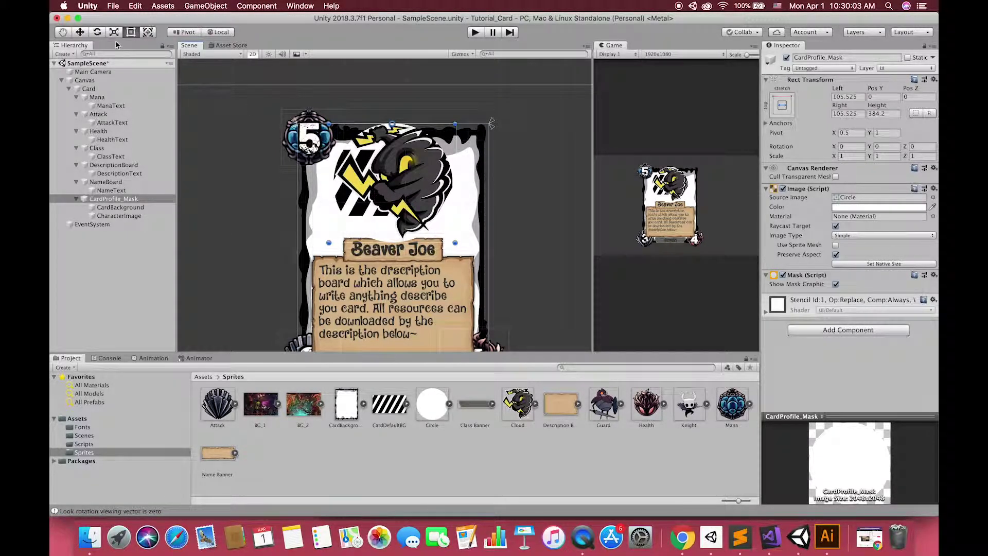
left_click_drag(455, 124, 447, 133)
key("w")
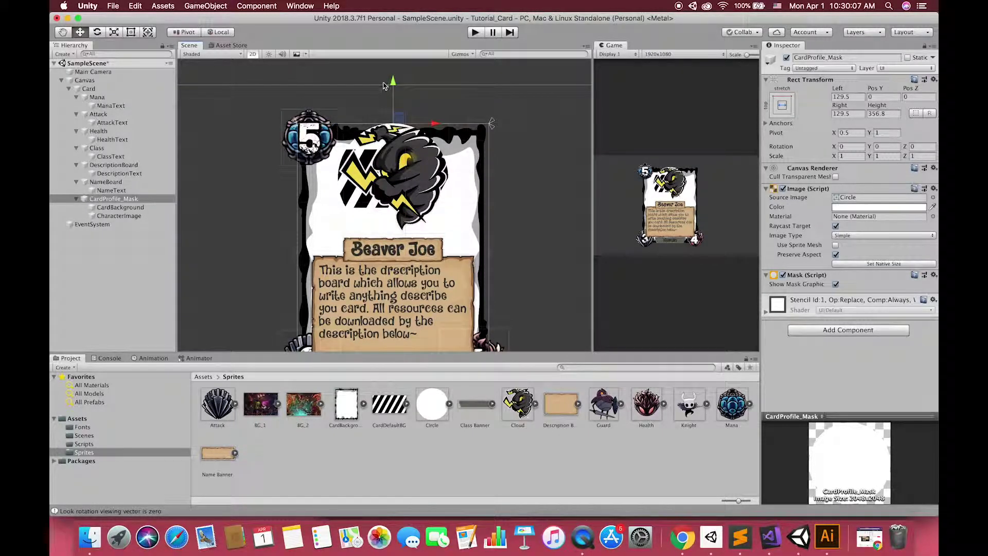
left_click_drag(392, 90, 393, 81)
key("super+z")
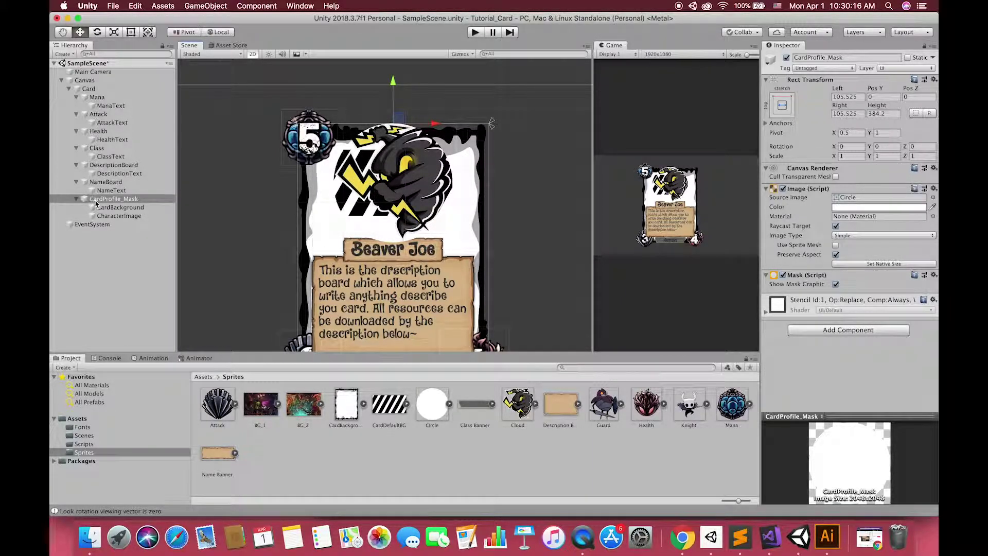
- Place the mask between DescriptionBoard and NameBoard, move it lower on the card, and enlarge it slightly
left_click_drag(96, 201, 97, 165)
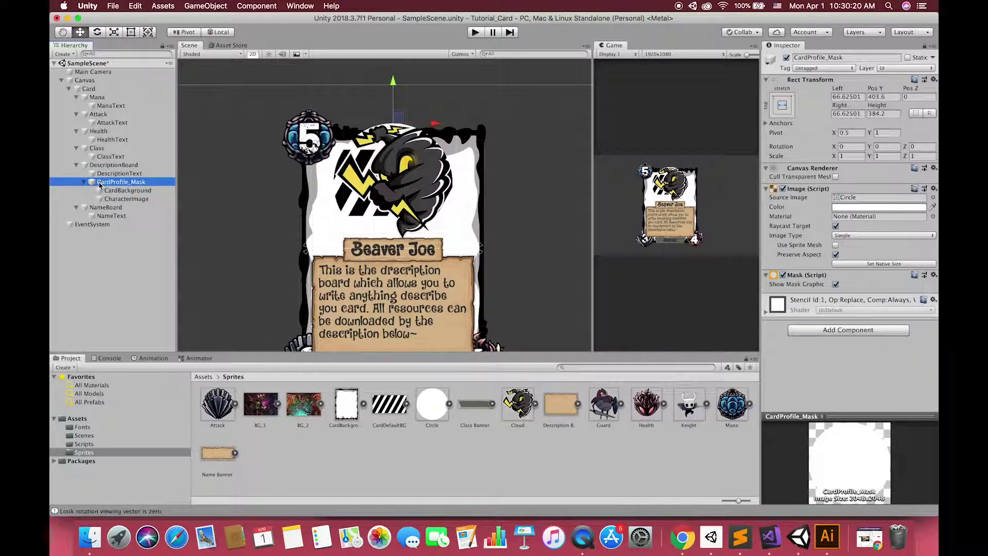
key("super+z")
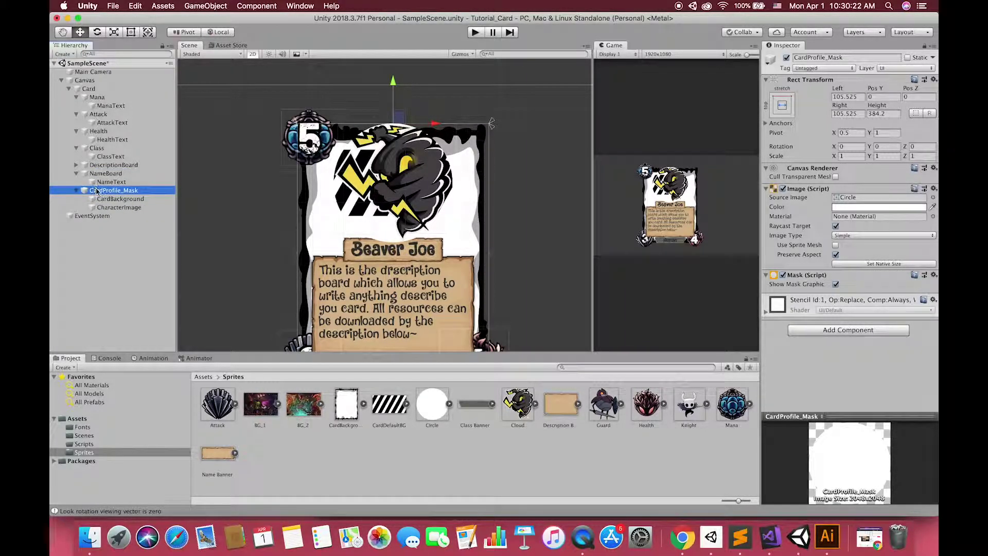
left_click_drag(95, 184, 96, 169)
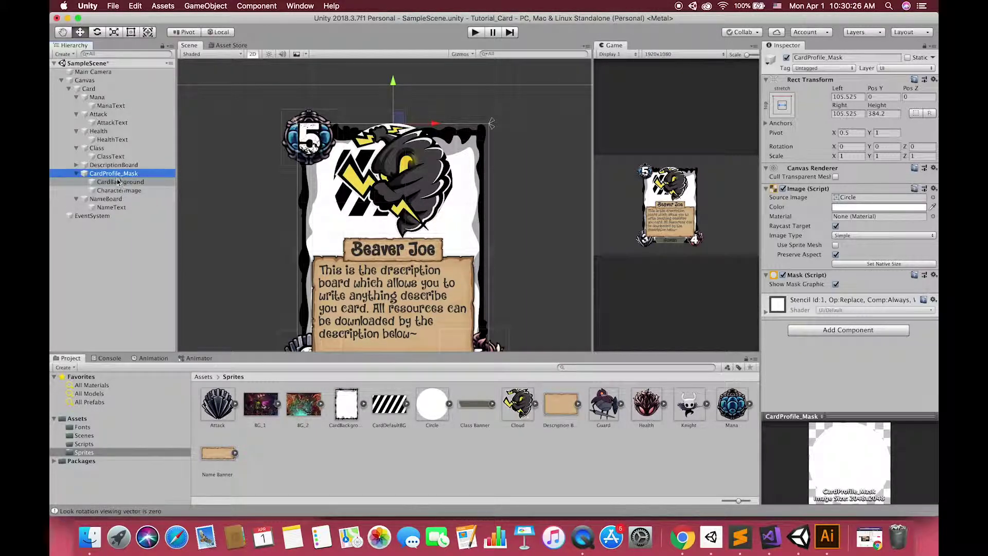
left_click_drag(392, 82, 394, 102)
key("t")
key("w")
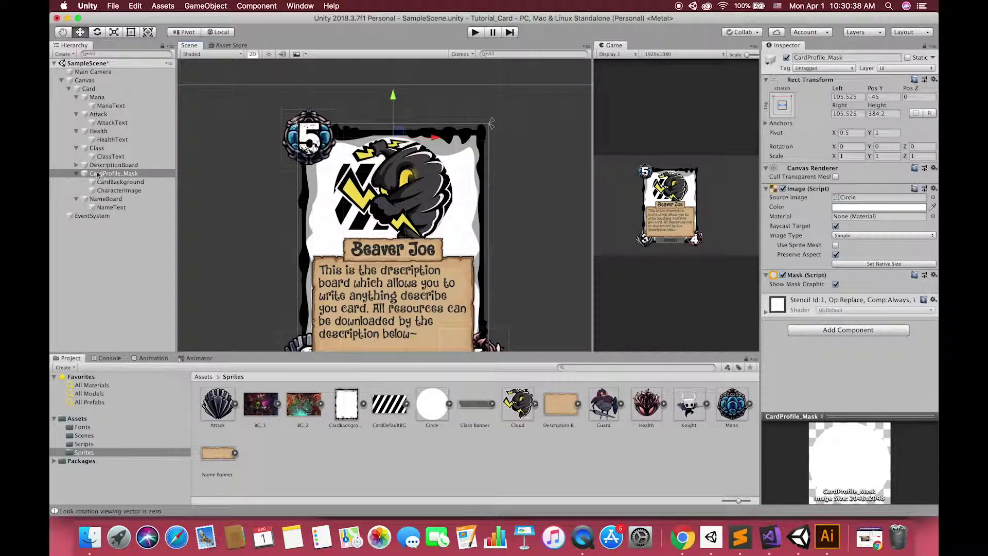
key("t")
mouse_move(457, 259)
left_mouse_down("alt")
mouse_move(469, 270)
mouse_move(462, 263)
left_mouse_up("alt")
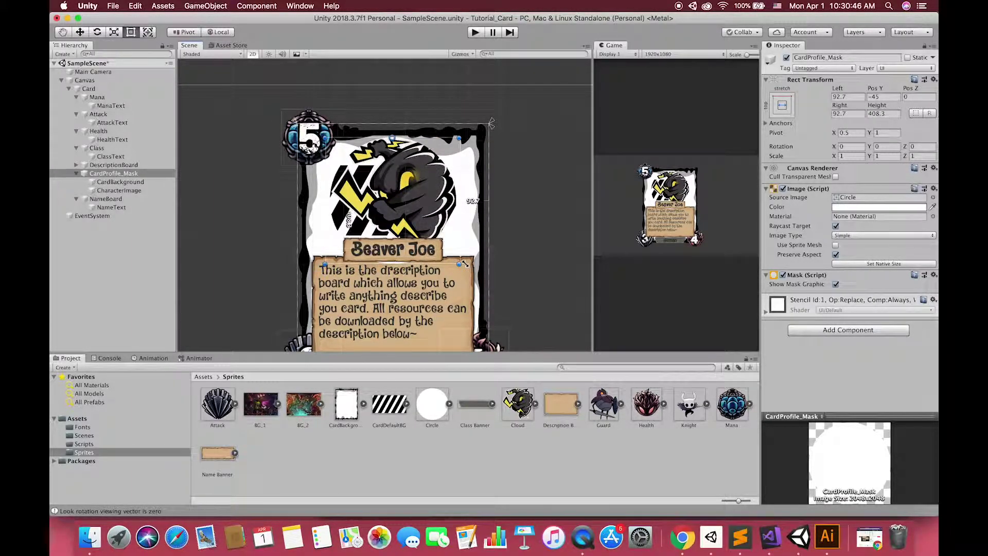
- Make CardProfile_Mask Card's first child so the banners draw over it, then frame the Canvas
left_click_drag(106, 174, 95, 95)
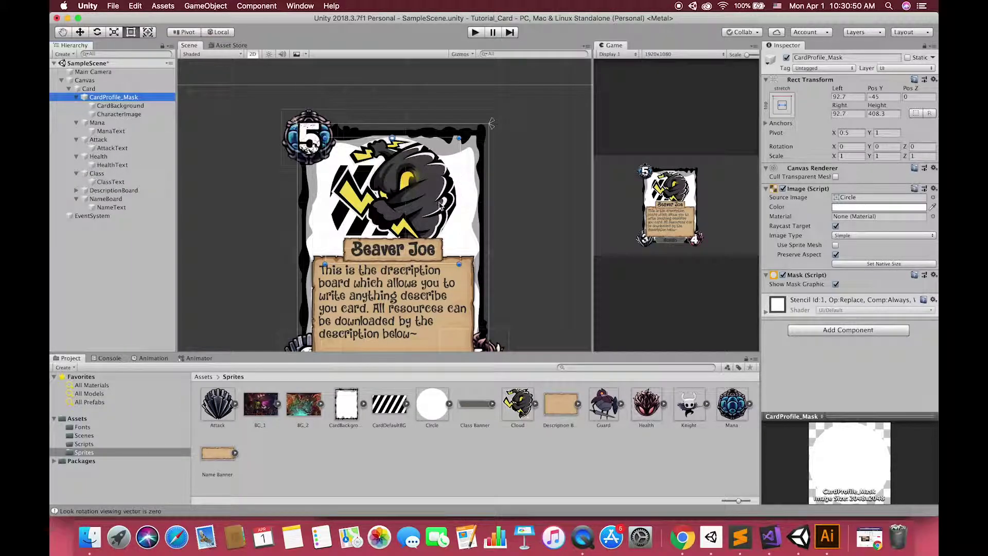
left_click(117, 107)
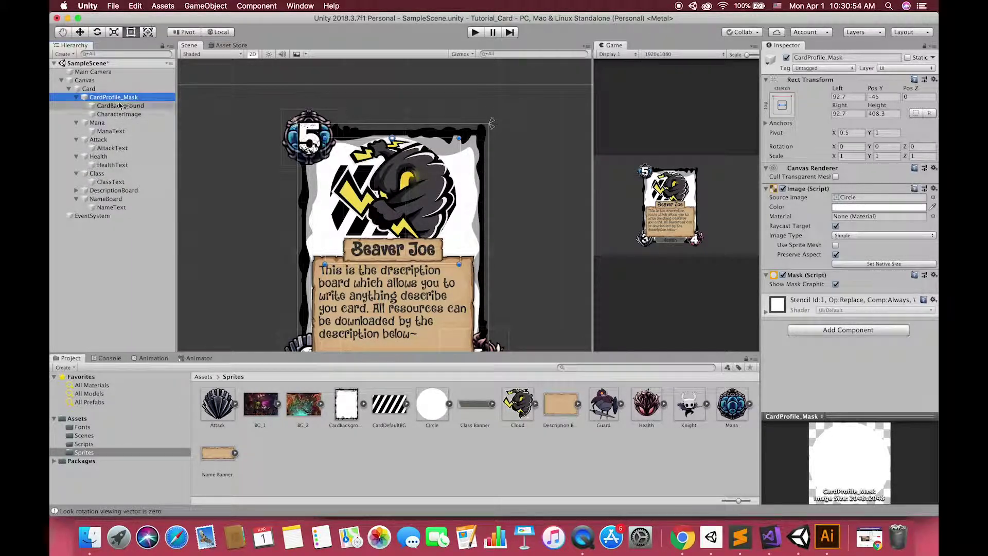
left_click(118, 114)
left_click(122, 107)
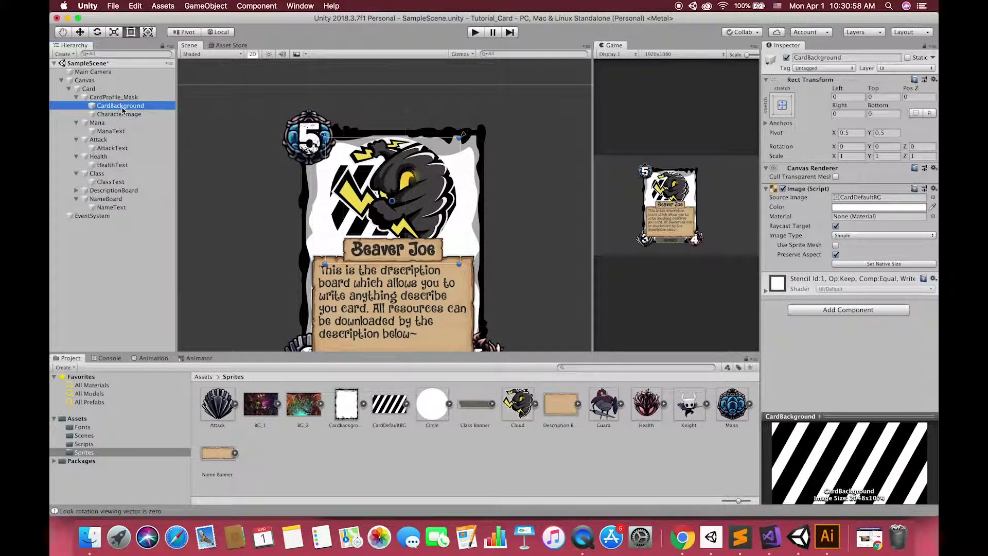
left_click_drag(123, 109, 323, 201)
left_click(526, 229)
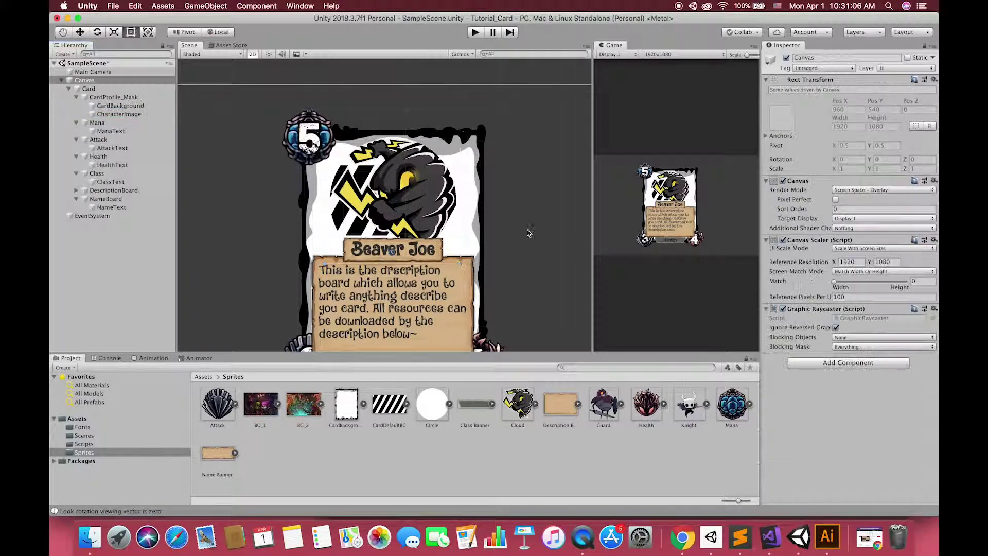
key("f")
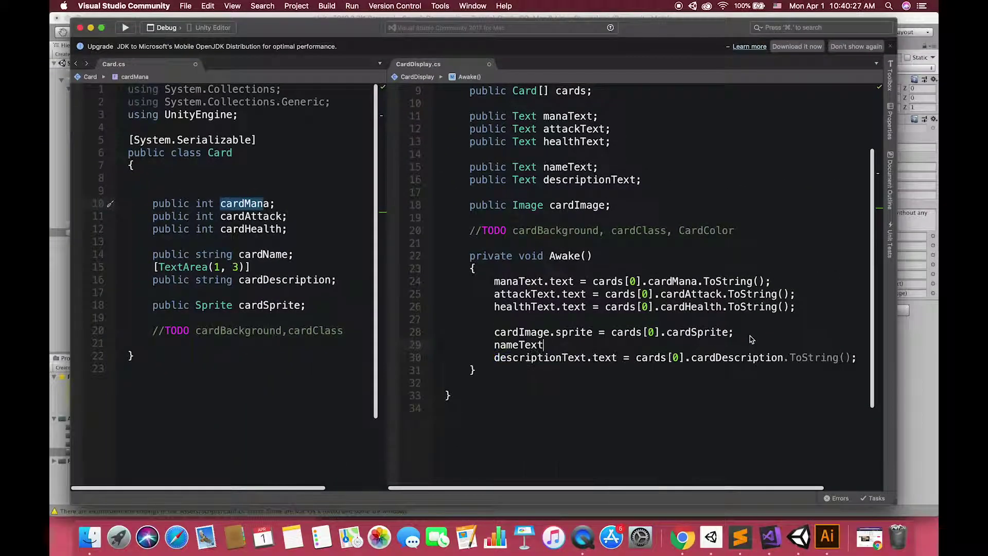
- Assign nameText.text from cards[0].cardName, drop .ToString() from the cardDescription line, and save
type(".text = c")
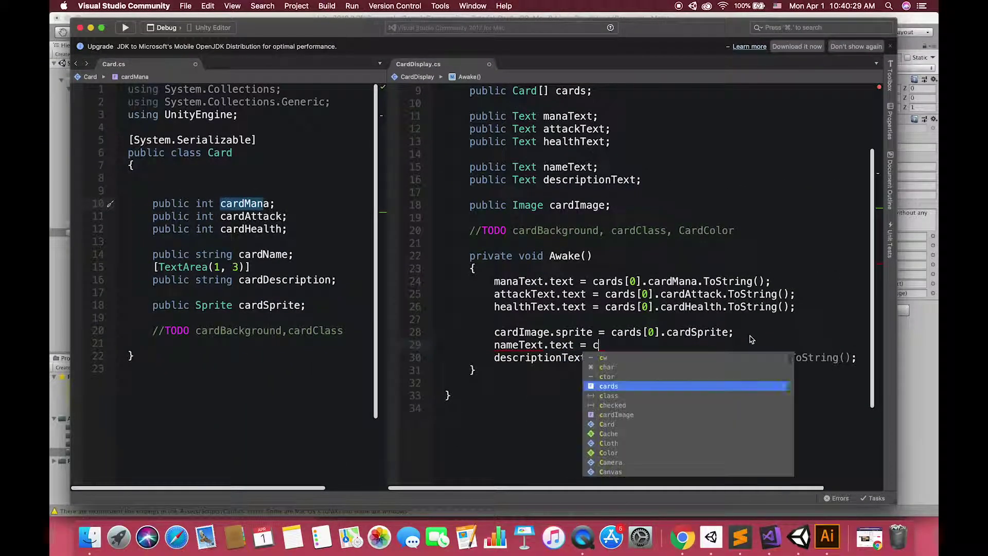
type("ards[0].cardName")
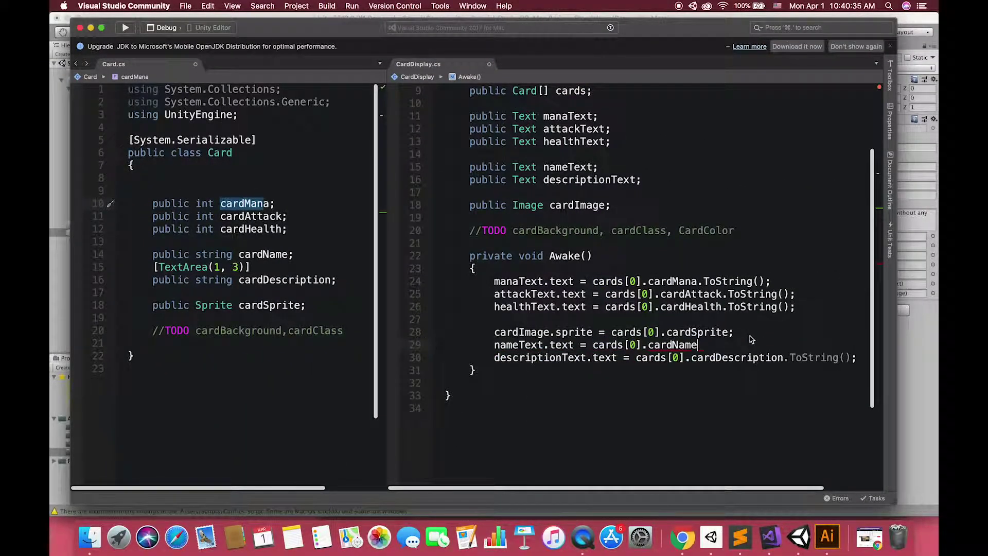
type(";")
key("super+s")
left_click_drag(784, 358, 855, 358)
key("BackSpace")
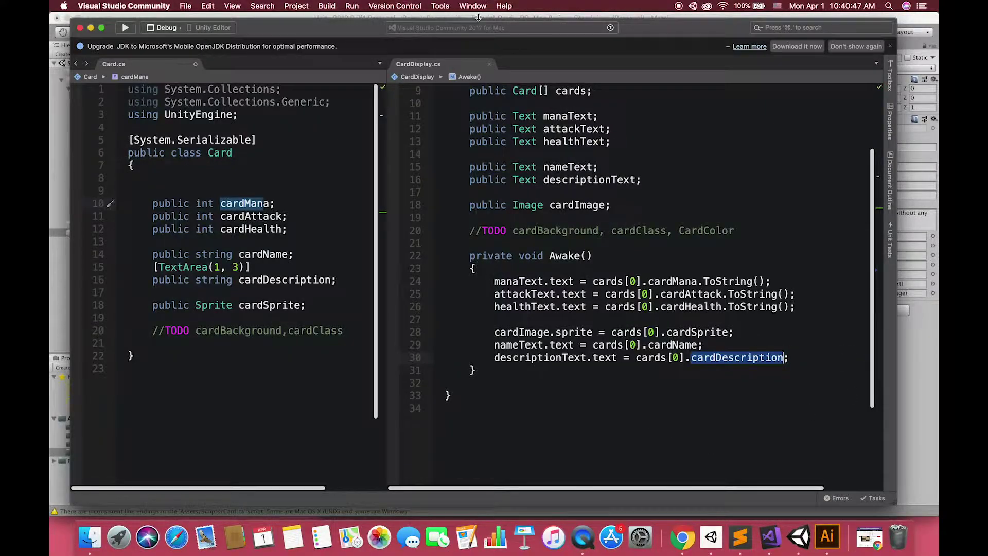
key("super+Tab")
- Run and stop play mode to confirm the card shows Stoner with mana 6, attack 4, health 8
left_click(474, 32)
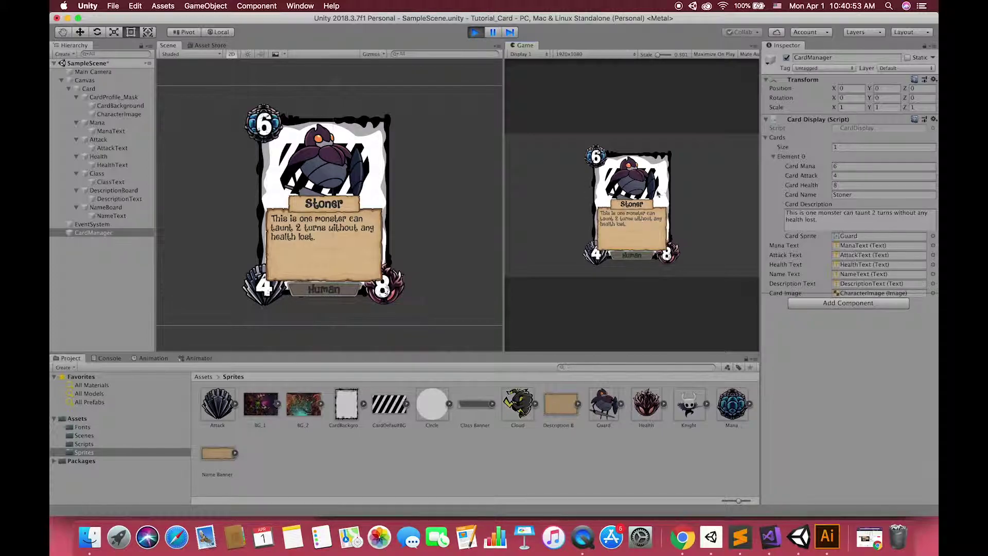
scroll(237, 212, "up", 2)
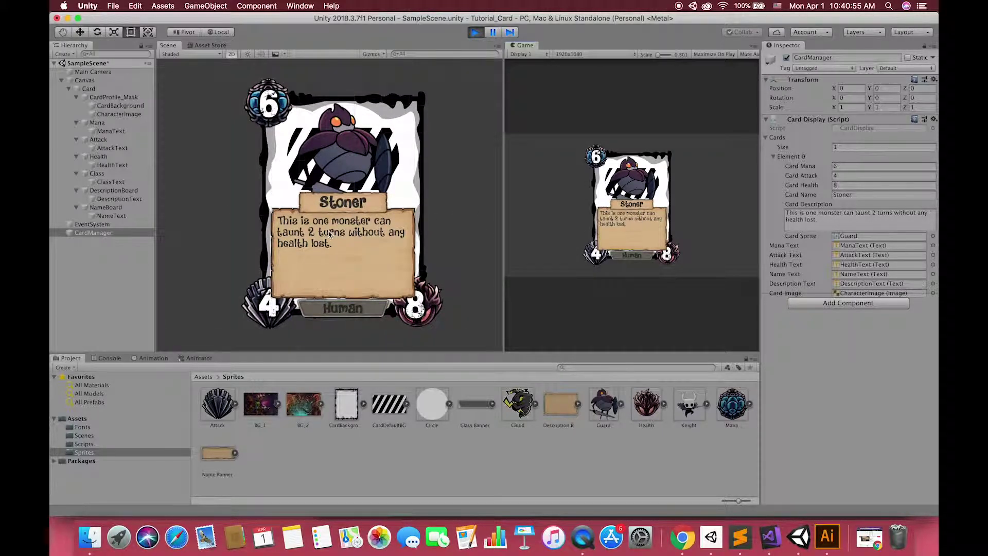
scroll(385, 224, "down", 1)
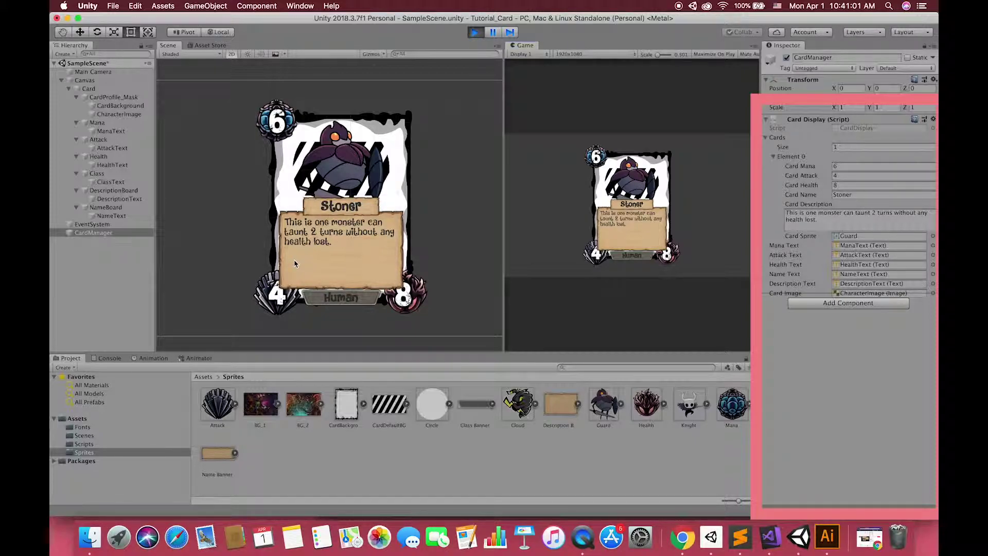
left_click(475, 33)
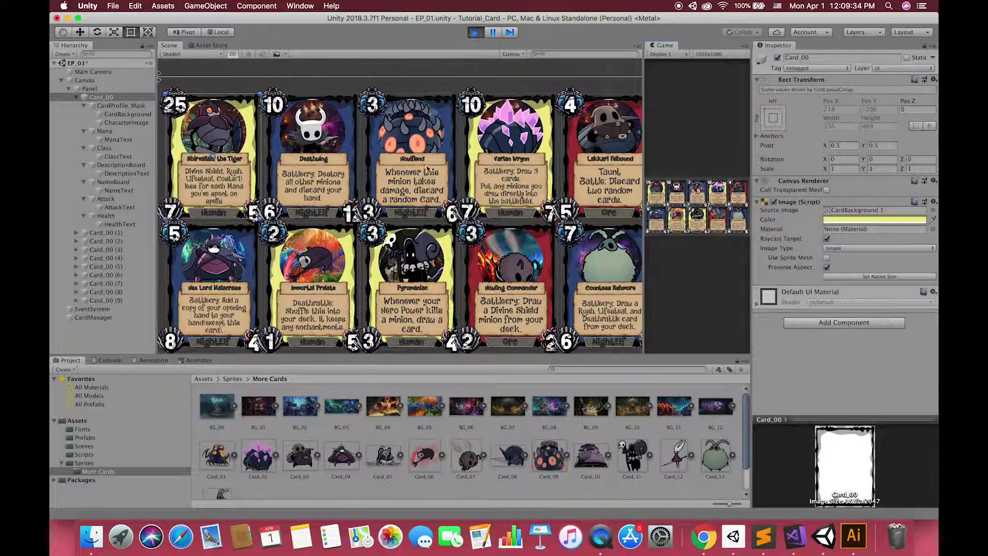
- Pan across the EP_01 grid of ten distinct cards and select Card_00 (9)
scroll(276, 164, "up", 2)
scroll(472, 184, "down", 5)
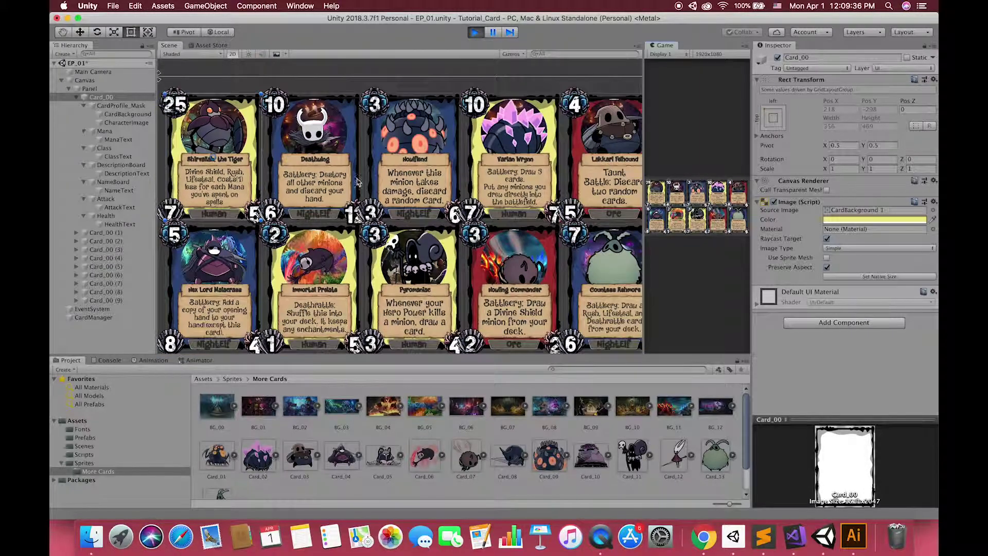
middle_click_drag(473, 183, 463, 198)
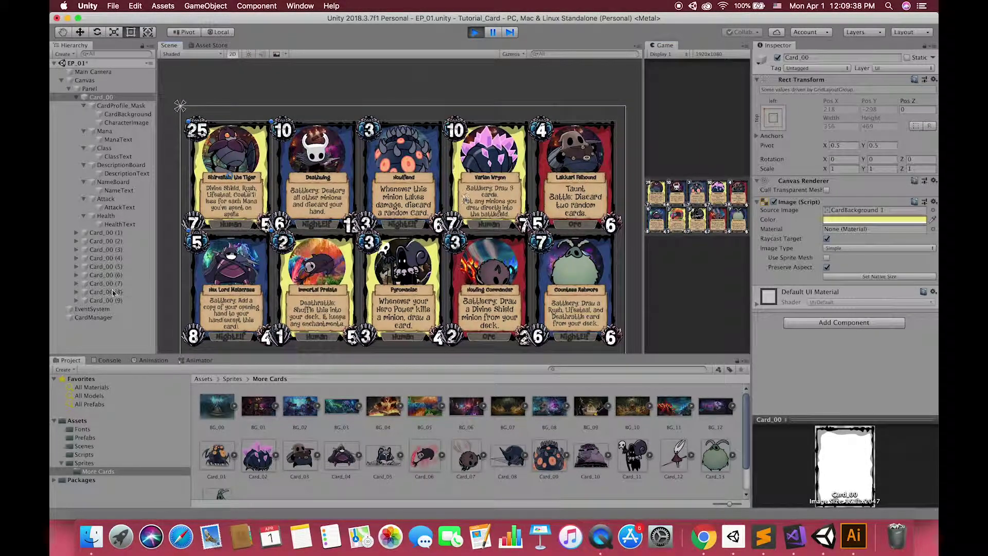
left_click(112, 301)
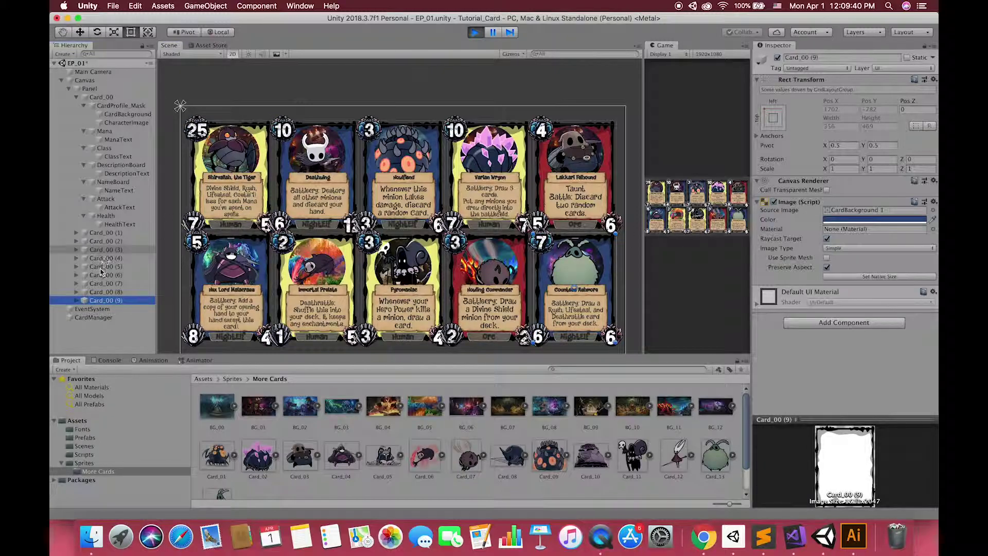